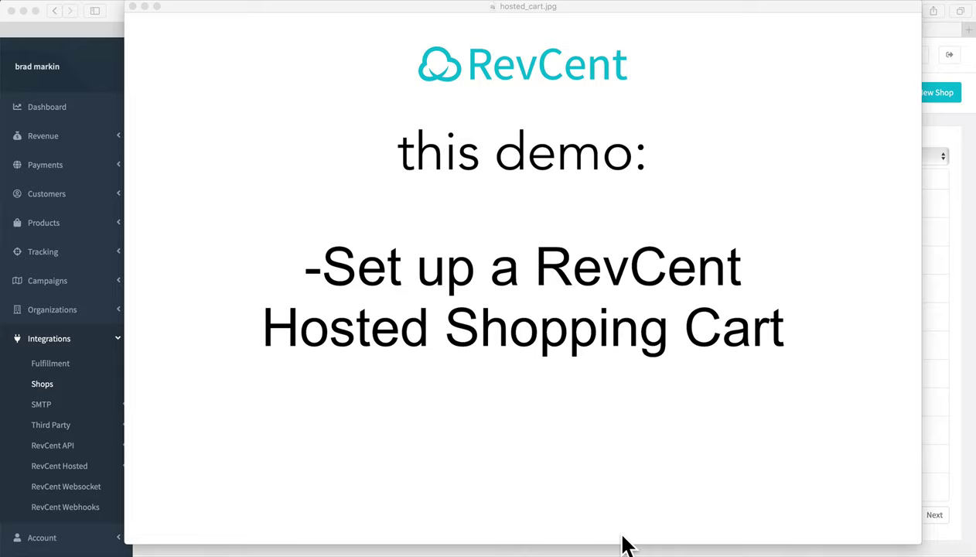
Step: Dismiss the intro image and bring up the list of shops among the integrations
left_click(132, 7)
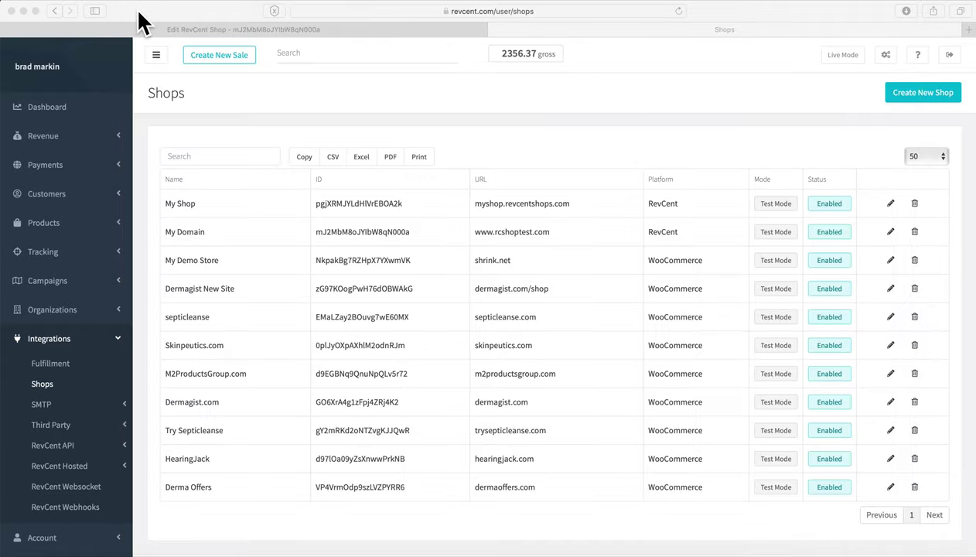
left_click(113, 343)
left_click(112, 343)
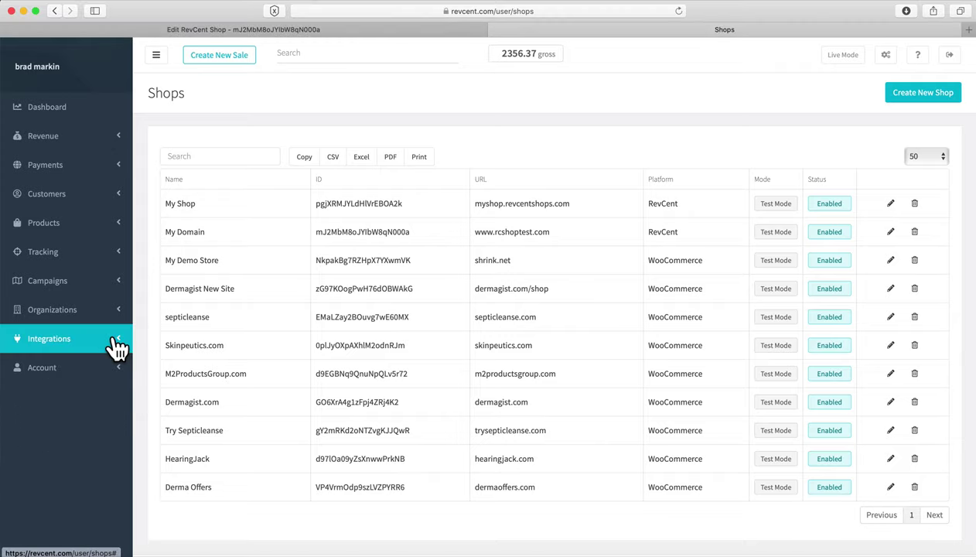
left_click(113, 343)
left_click(41, 393)
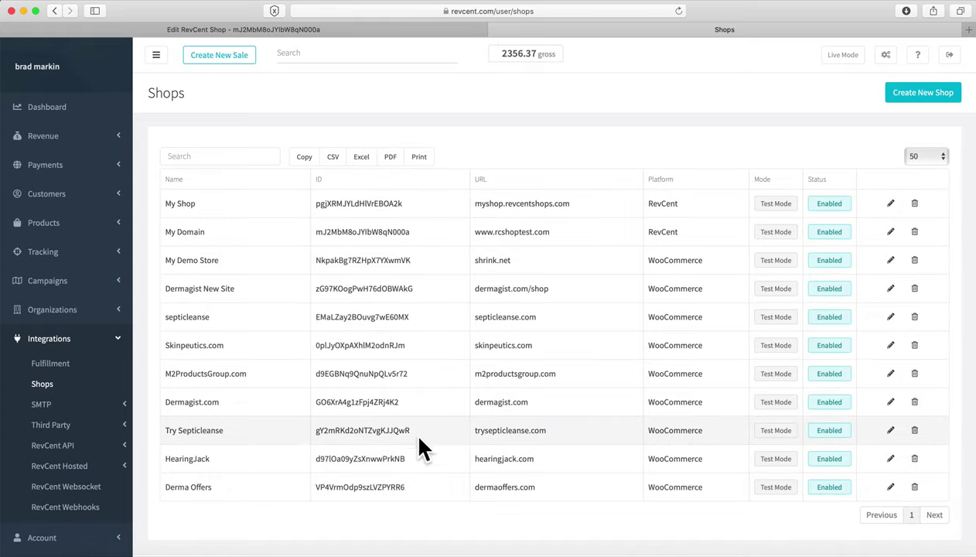
Step: Start a new shop on the RevCent platform and name it "My New Website"
left_click(912, 105)
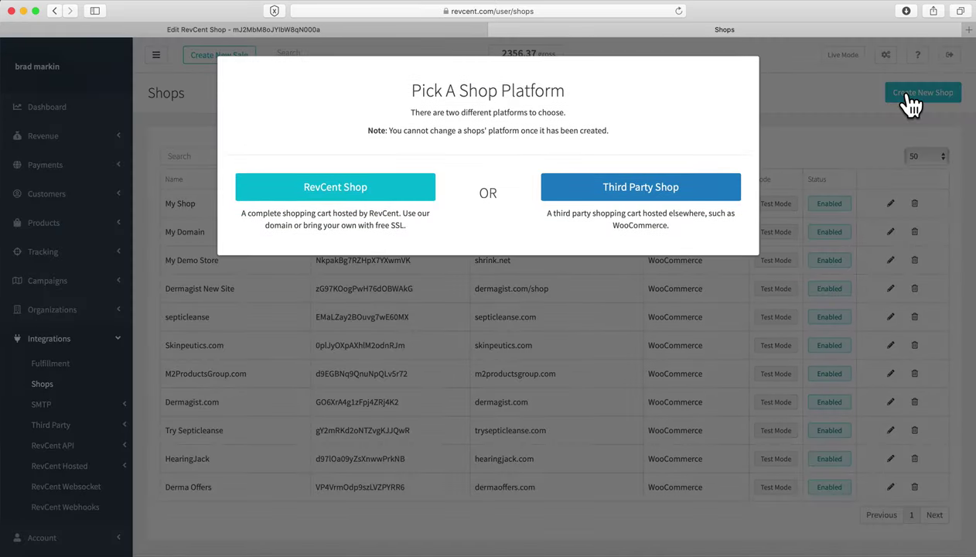
left_click(370, 199)
left_click(370, 198)
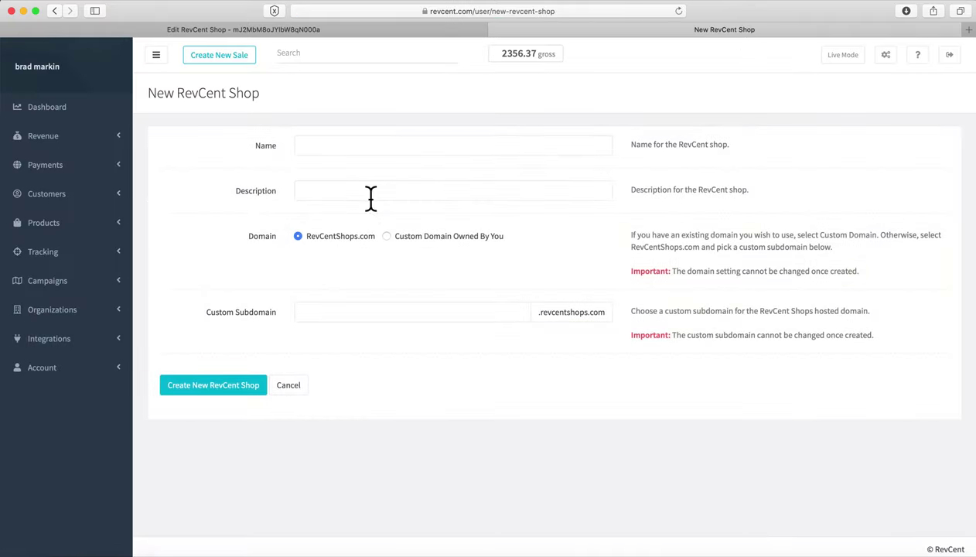
left_click(340, 147)
type("M")
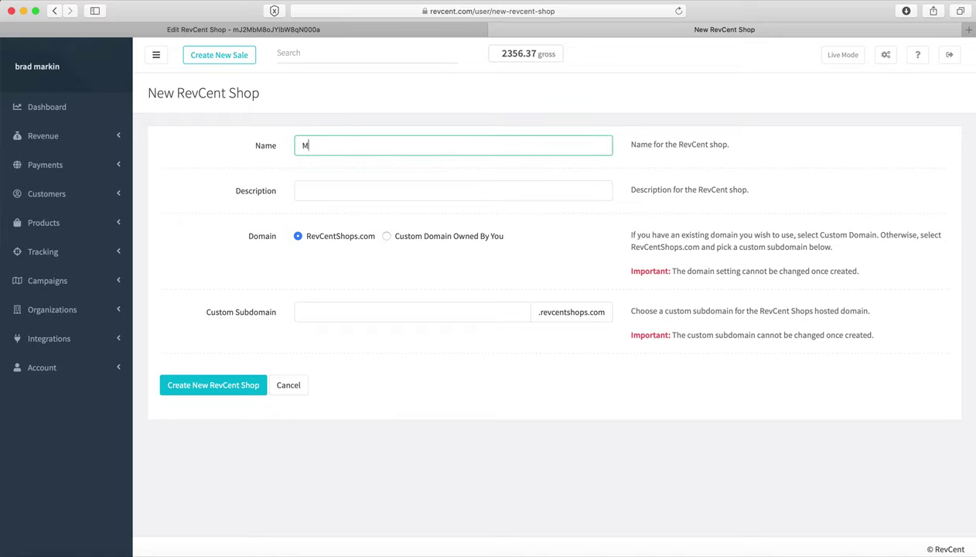
type("y New Website")
Step: Enter "mystore" as the custom subdomain of revcentshops.com, declining the suggested spelling correction
left_click(447, 320)
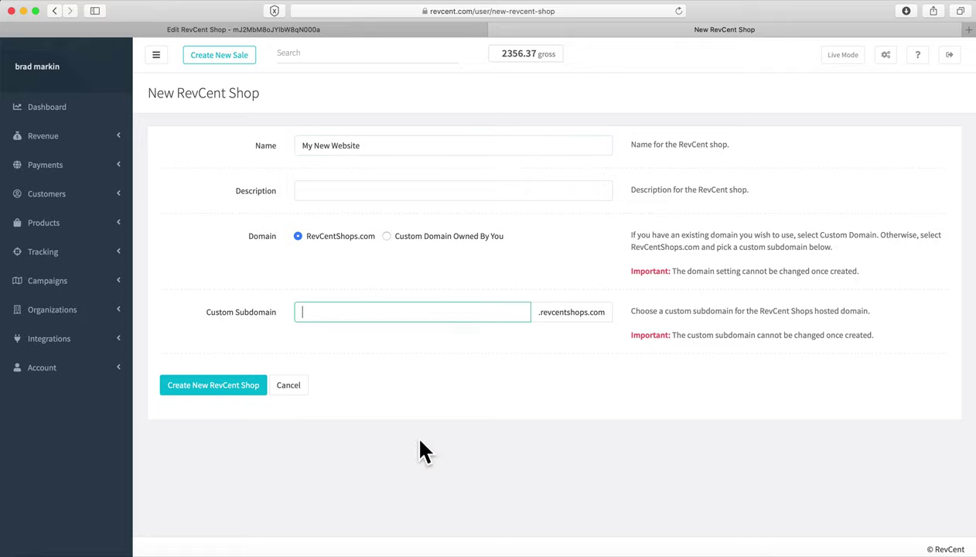
type("mystore")
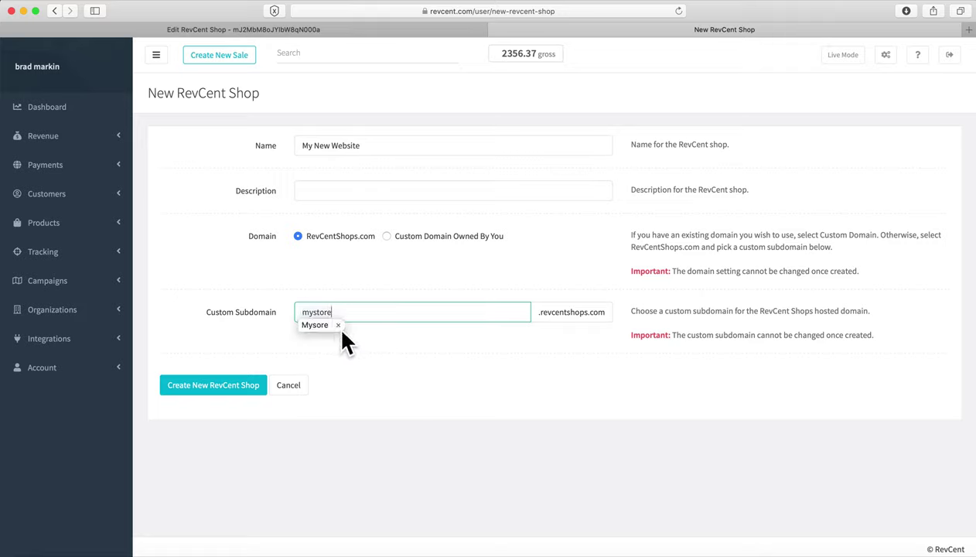
left_click(338, 325)
left_click(388, 236)
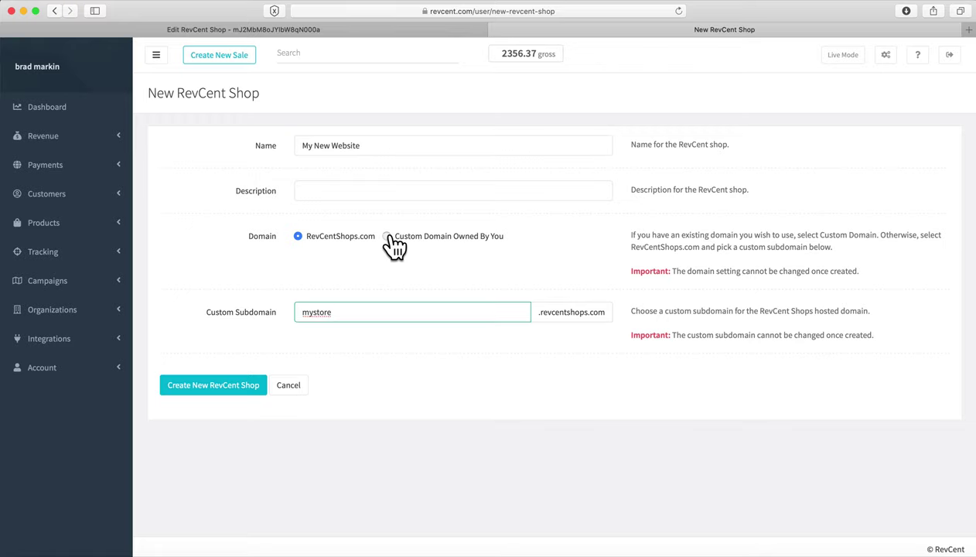
left_click(379, 316)
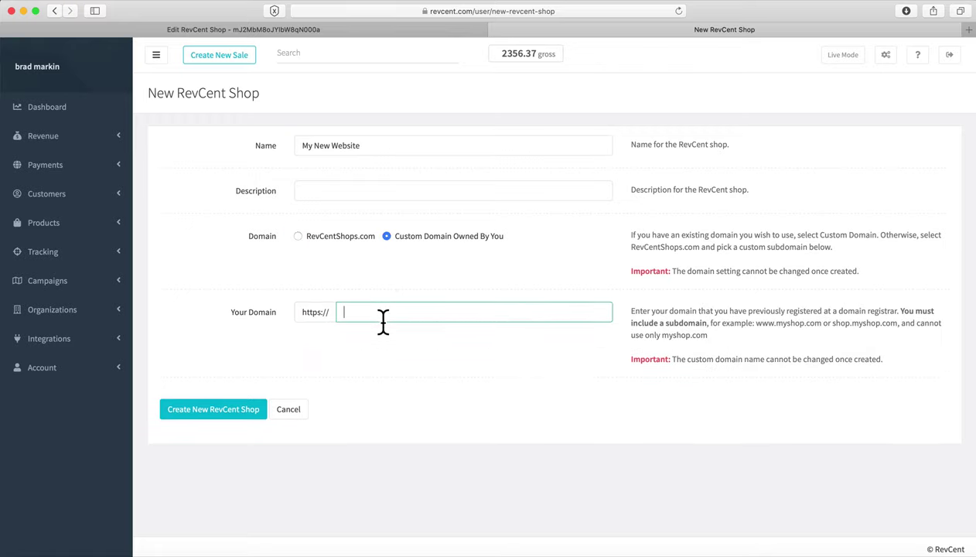
type("www.mydomain.com")
left_click(214, 410)
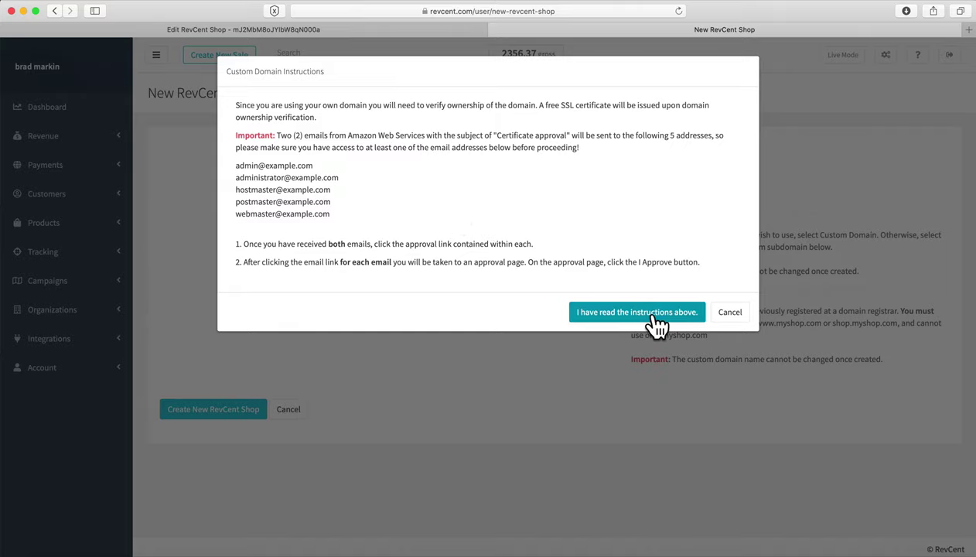
left_click(731, 315)
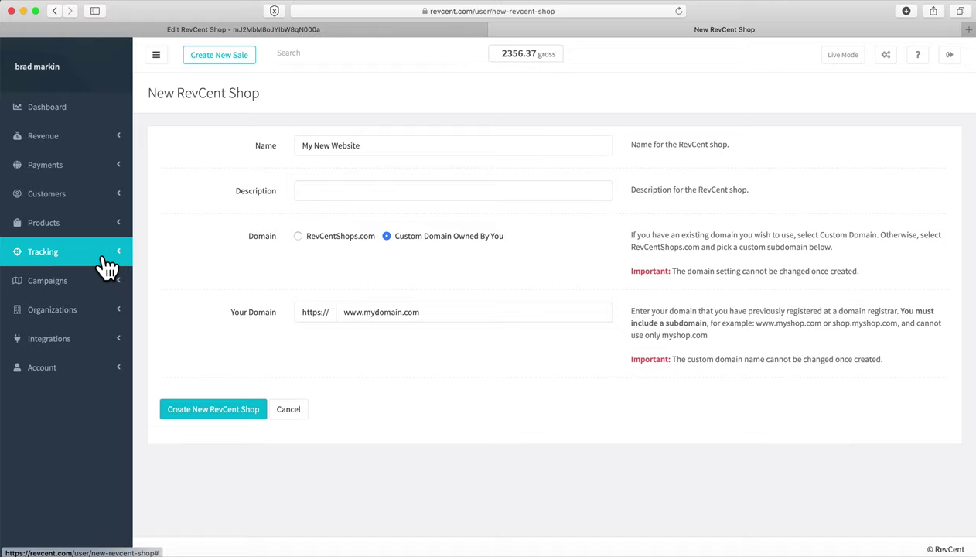
Step: Return to the shops list, open the My Domain shop for editing and show its domain settings
left_click(109, 344)
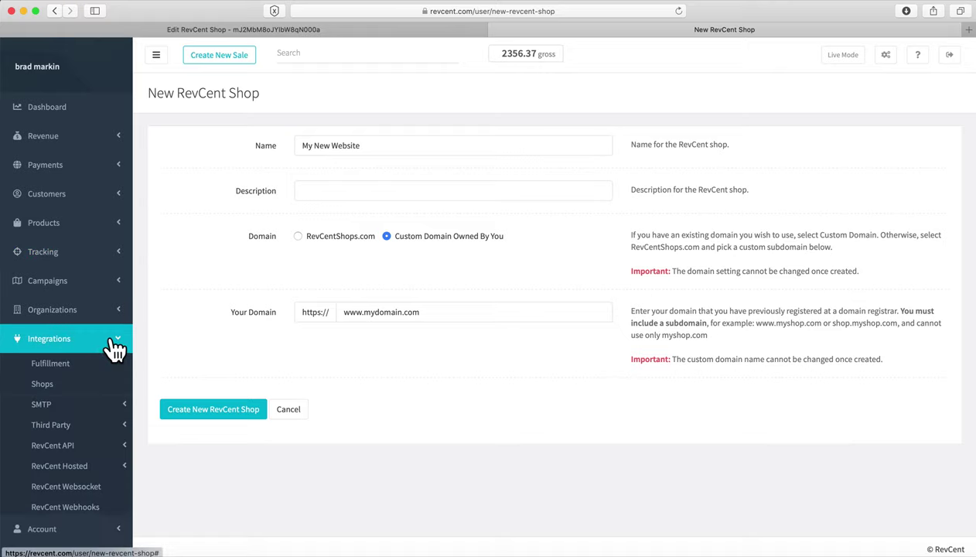
left_click(45, 386)
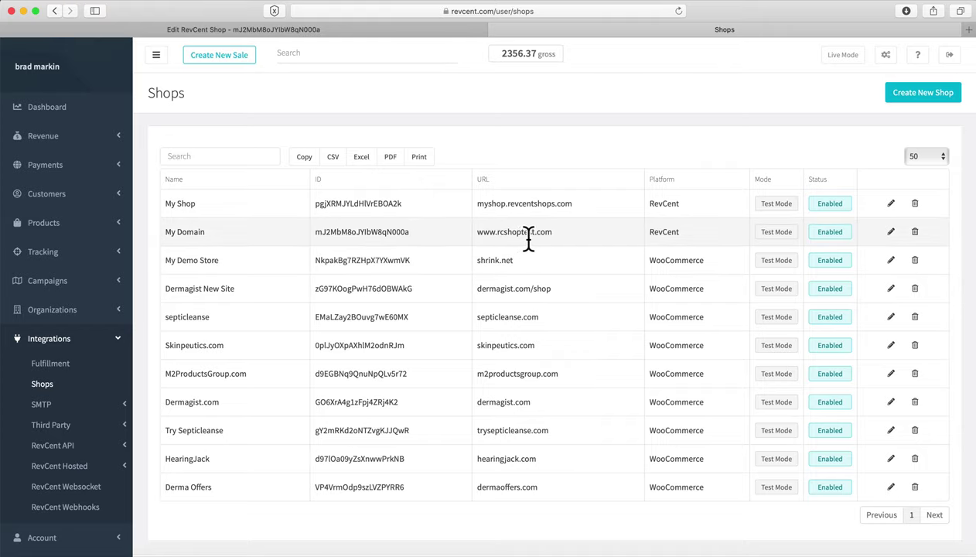
left_click(897, 236)
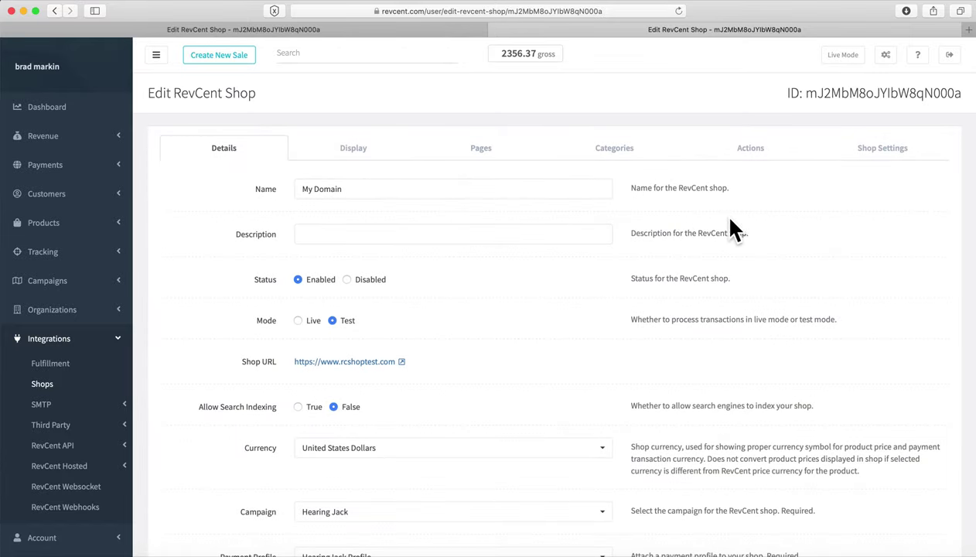
left_click(881, 151)
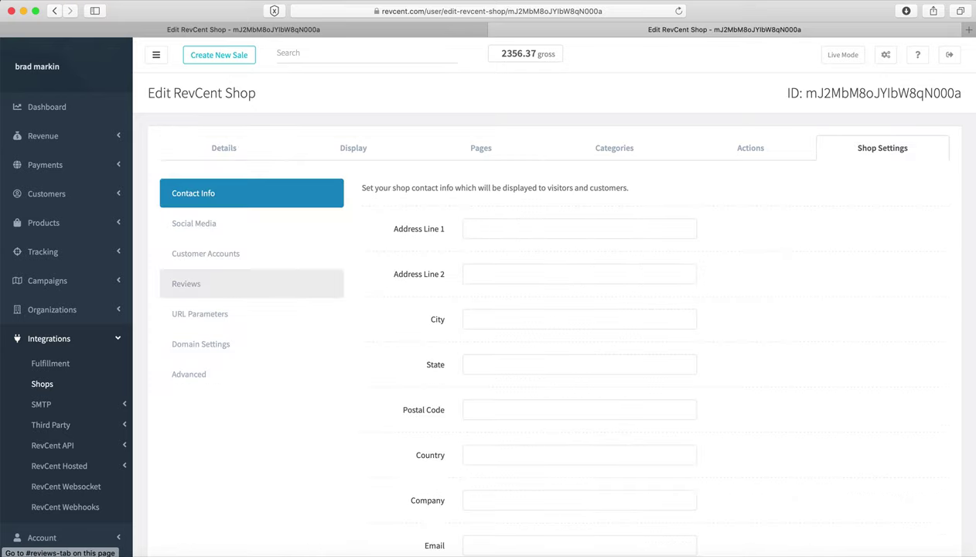
left_click(205, 353)
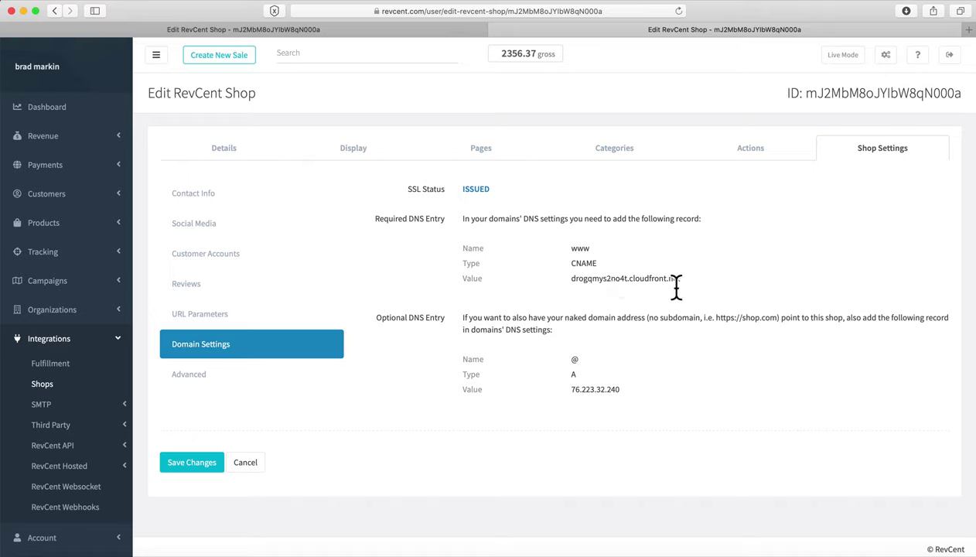
Step: Examine the name, type and value of the required and optional DNS entries for the shop's domain
left_click_drag(678, 278, 583, 257)
left_click(640, 280)
left_click_drag(619, 390, 581, 390)
left_click(662, 399)
double_click(592, 264)
left_click(609, 259)
left_click_drag(579, 278, 704, 290)
left_click(705, 288)
left_click_drag(572, 391, 642, 397)
left_click(670, 392)
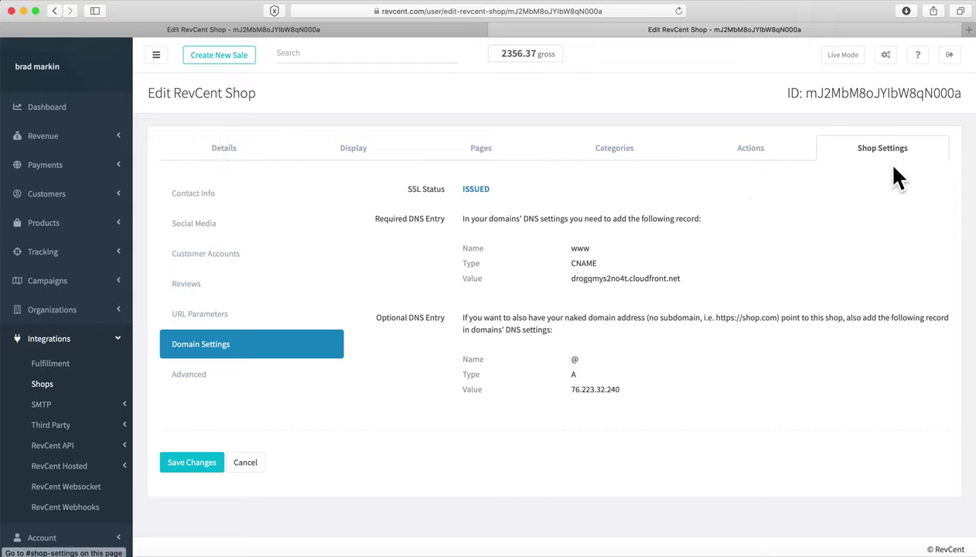
Step: Look through the shop's contact info fields and its social media settings
left_click(199, 199)
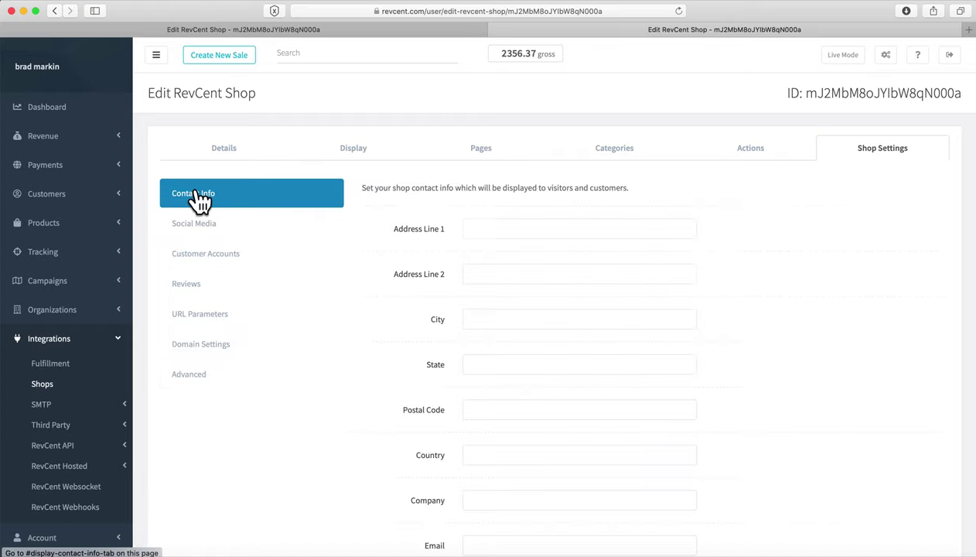
left_click(488, 230)
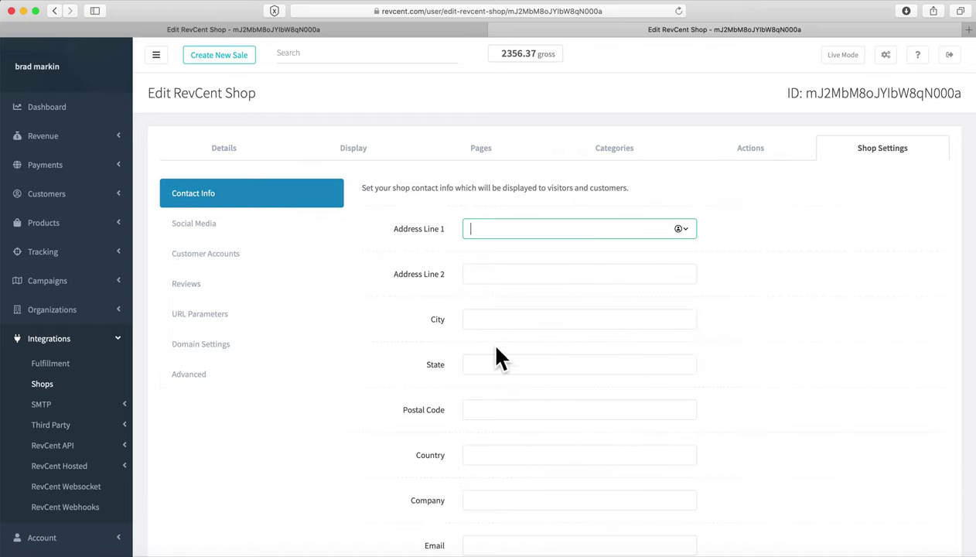
scroll(497, 354, "down", 3)
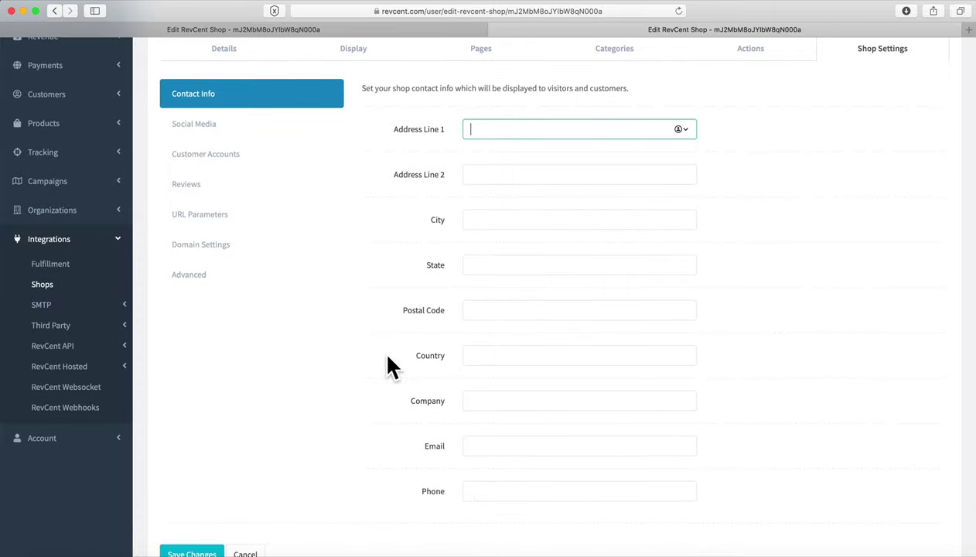
scroll(391, 365, "up", 3)
left_click(230, 219)
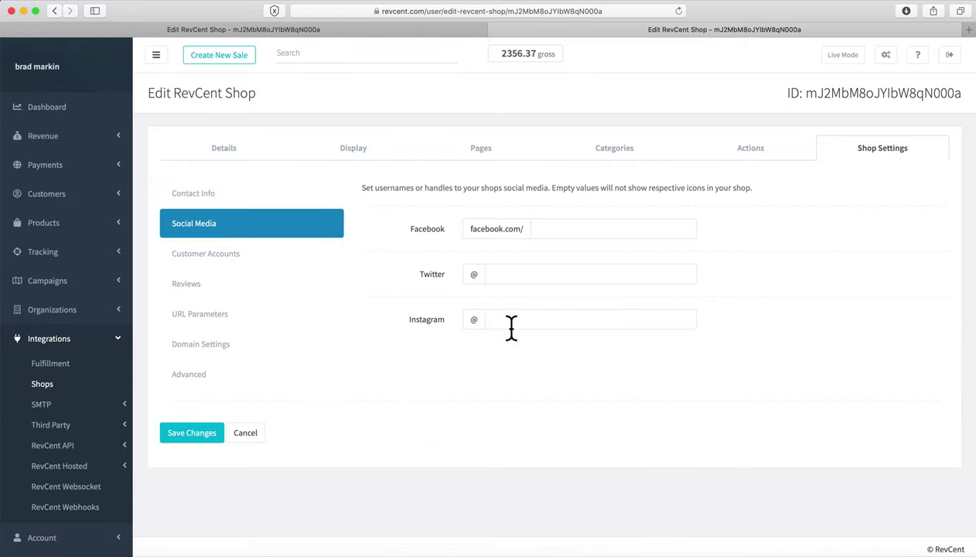
Step: Enable customer accounts for the My Domain shop
left_click(231, 263)
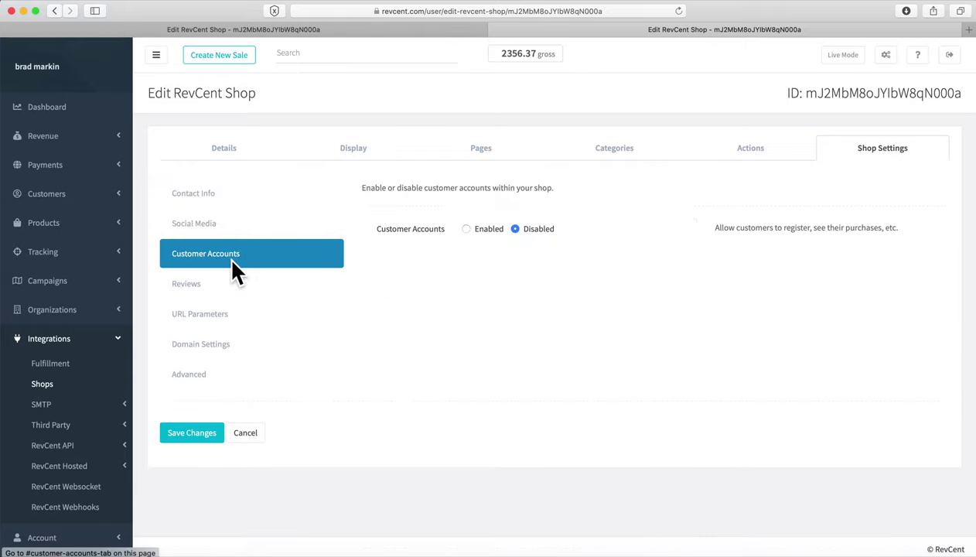
left_click(467, 230)
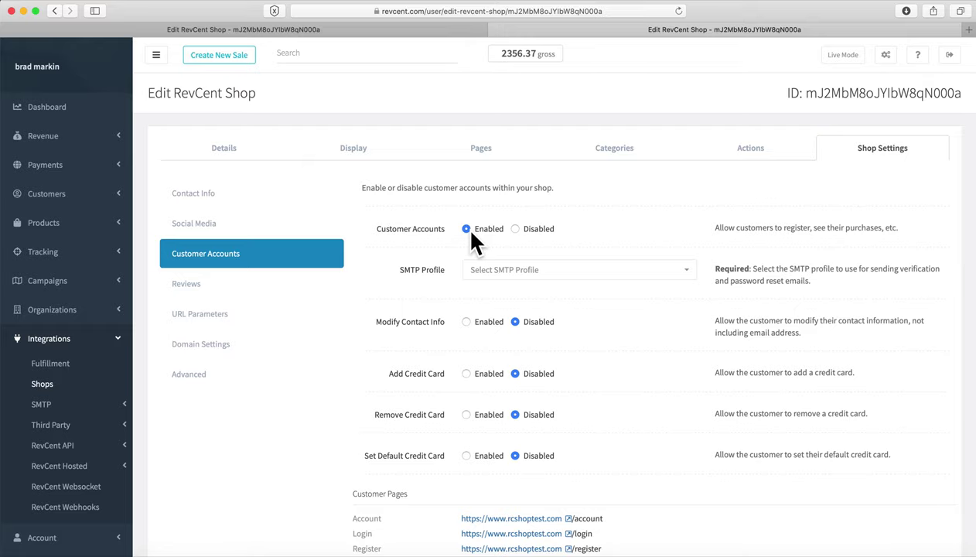
left_click(516, 230)
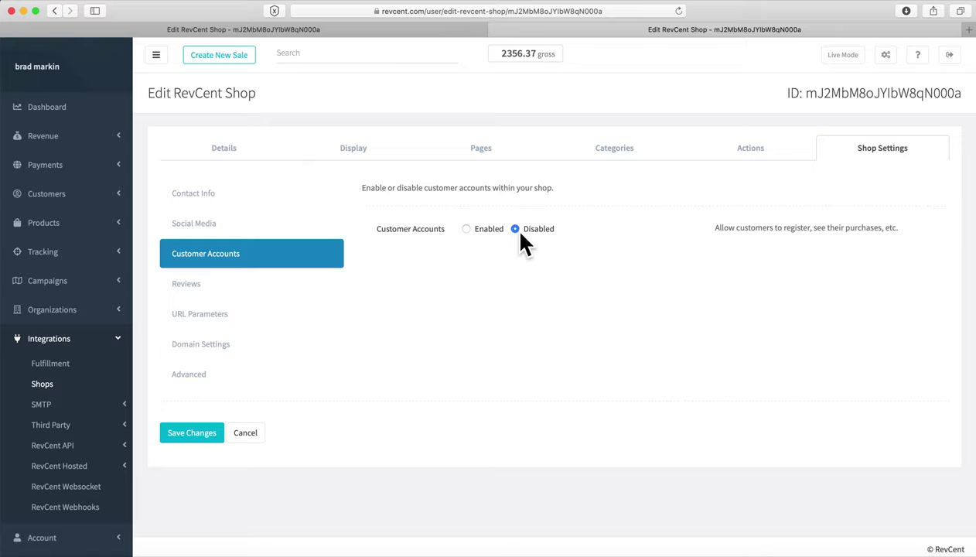
left_click(466, 229)
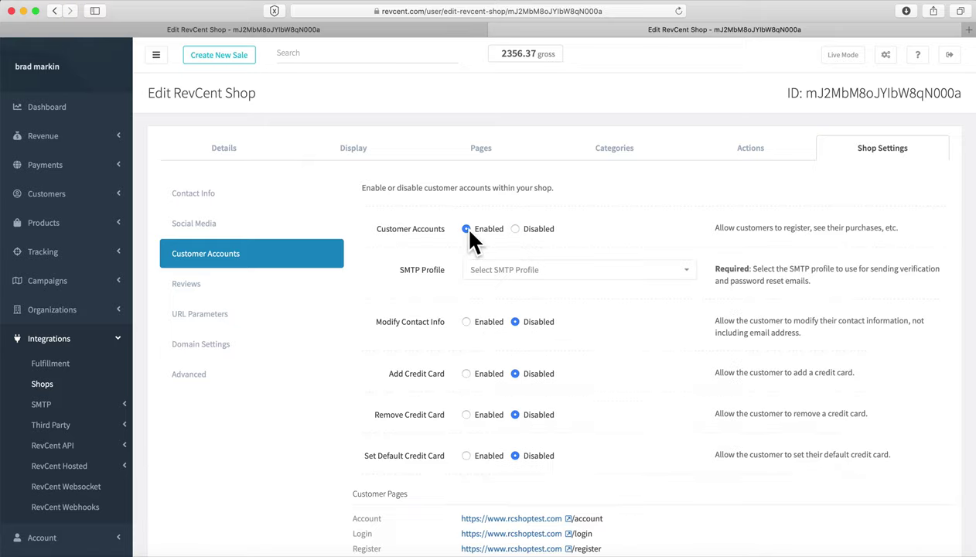
Step: Review the SMTP profile choices, customer permissions and customer page links, and the shop's review settings
left_click(562, 270)
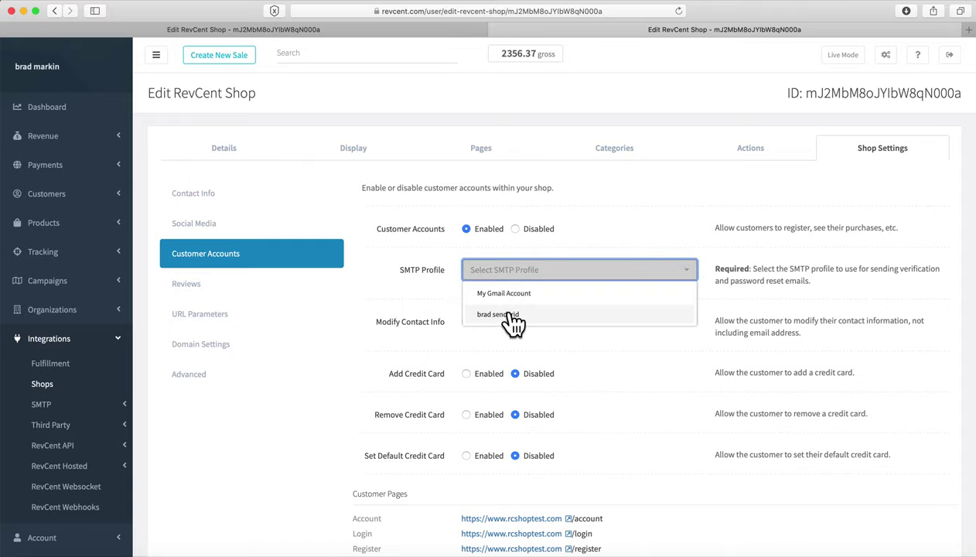
left_click(433, 288)
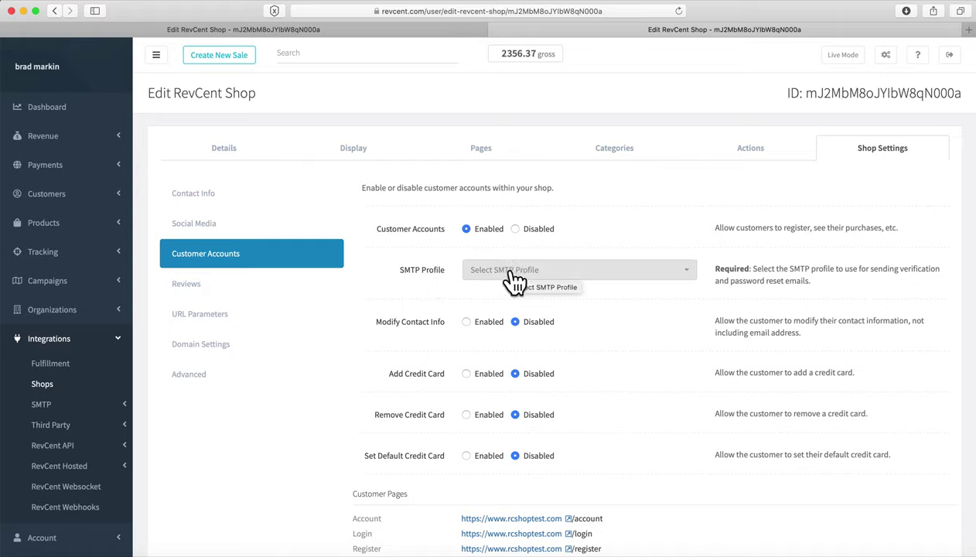
scroll(416, 298, "down", 2)
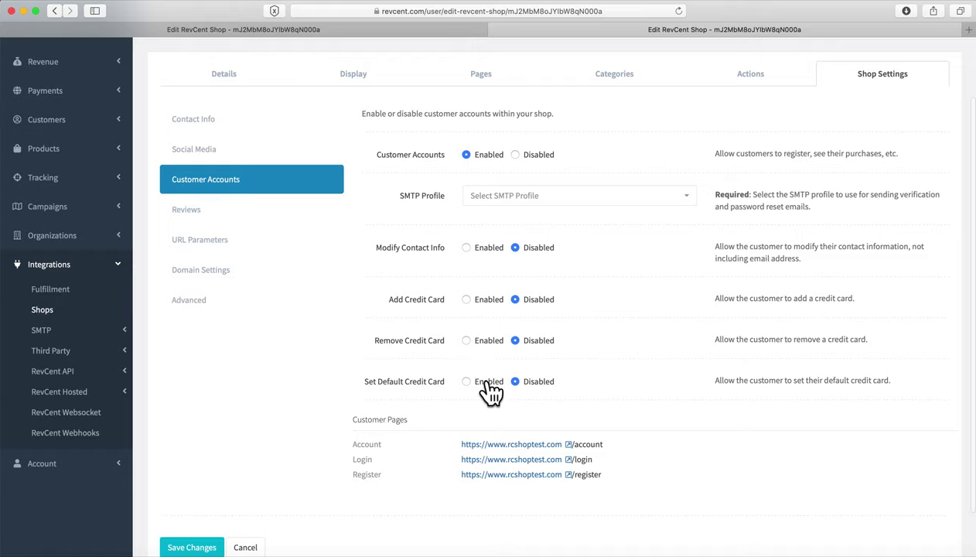
scroll(490, 393, "down", 2)
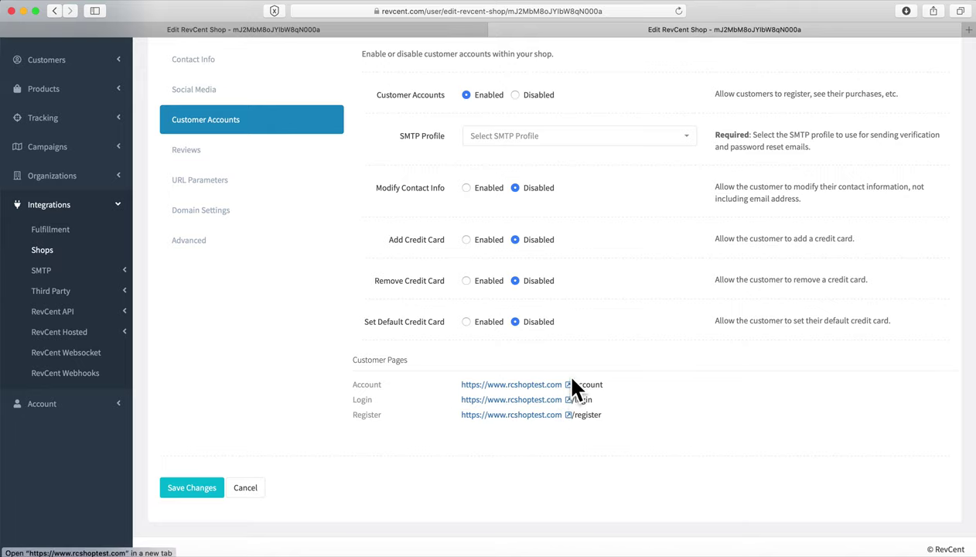
scroll(205, 293, "up", 3)
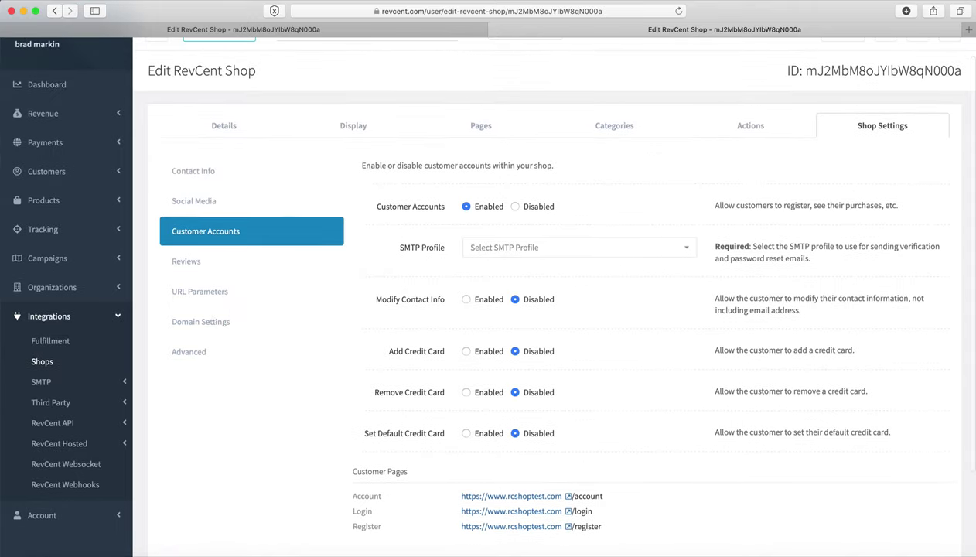
left_click(195, 269)
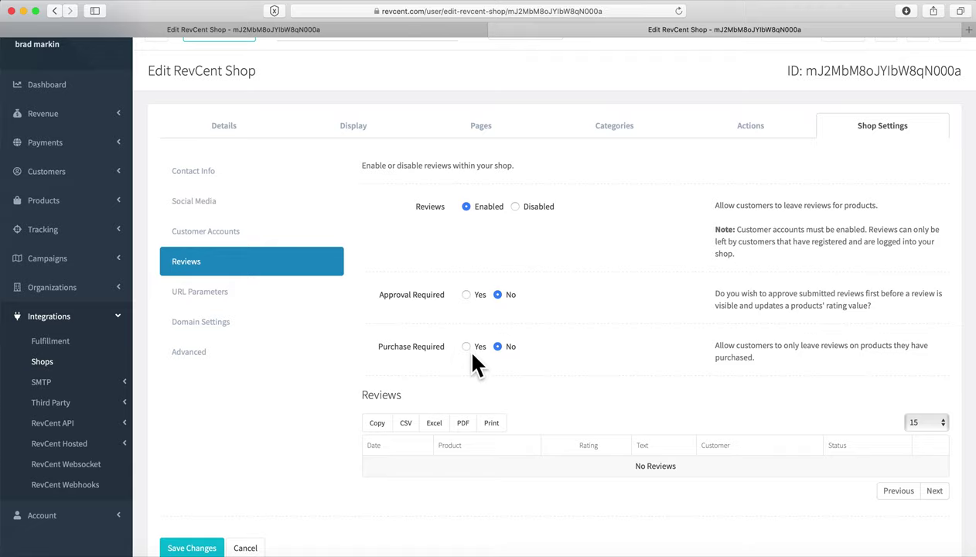
Step: Add a URL parameter named banner to the shop, with cookie name banner and a duration of 30 days
left_click(207, 291)
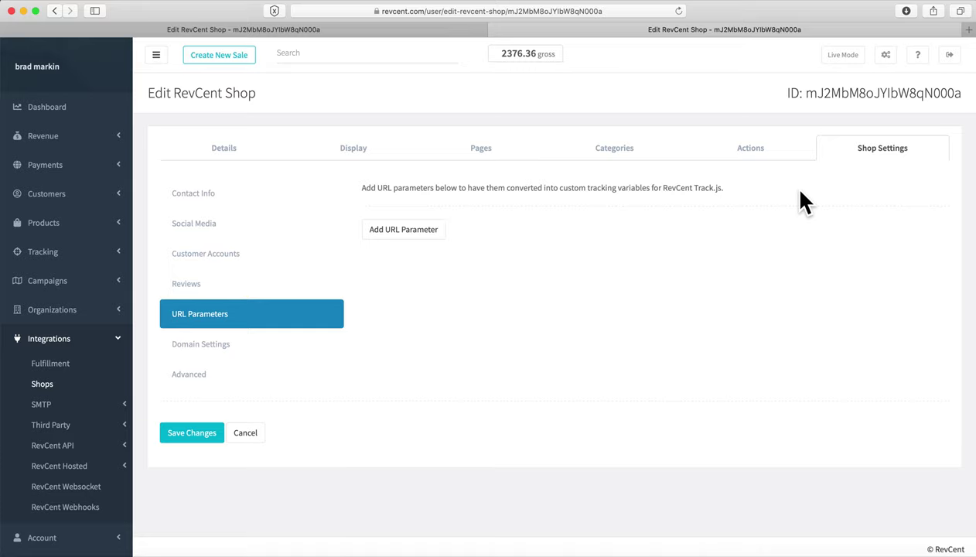
left_click(425, 234)
left_click(468, 247)
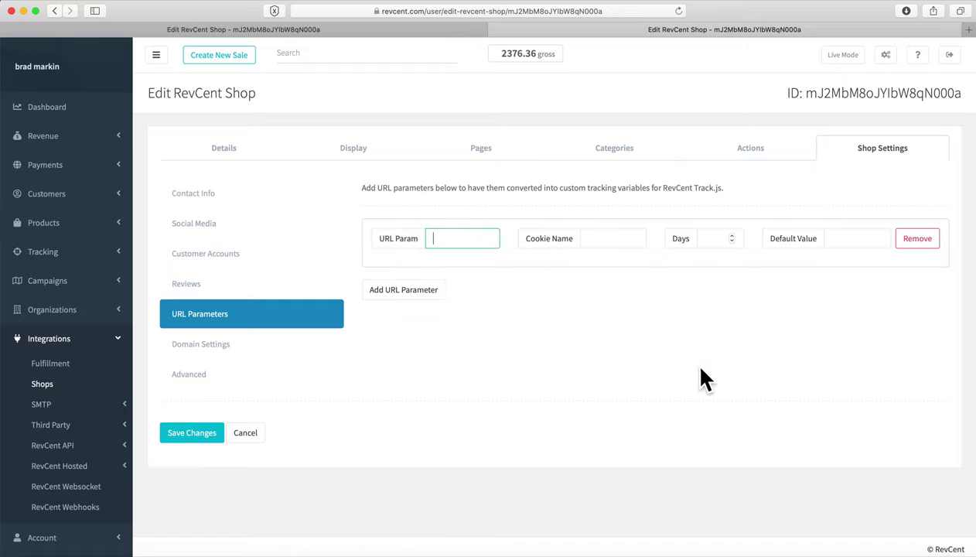
type("banner")
left_click(612, 243)
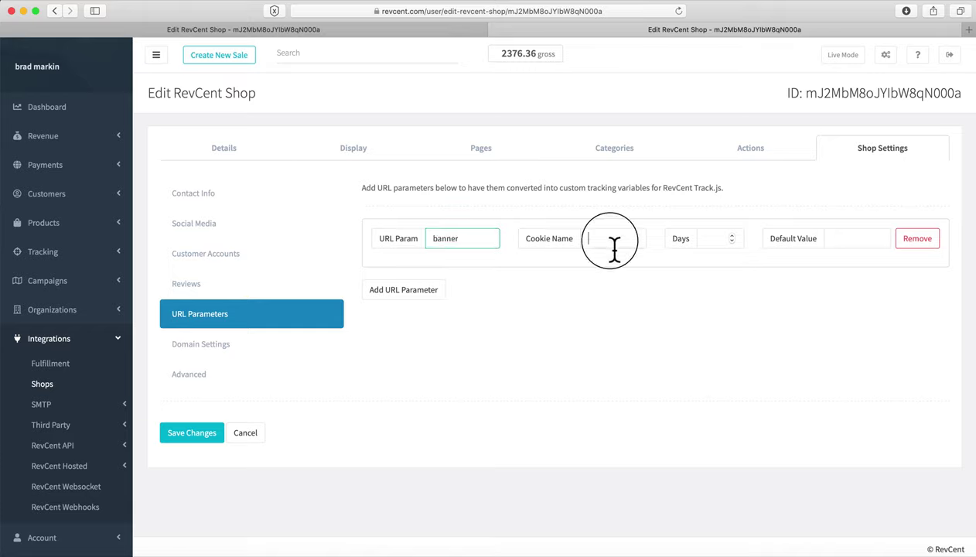
type("banner")
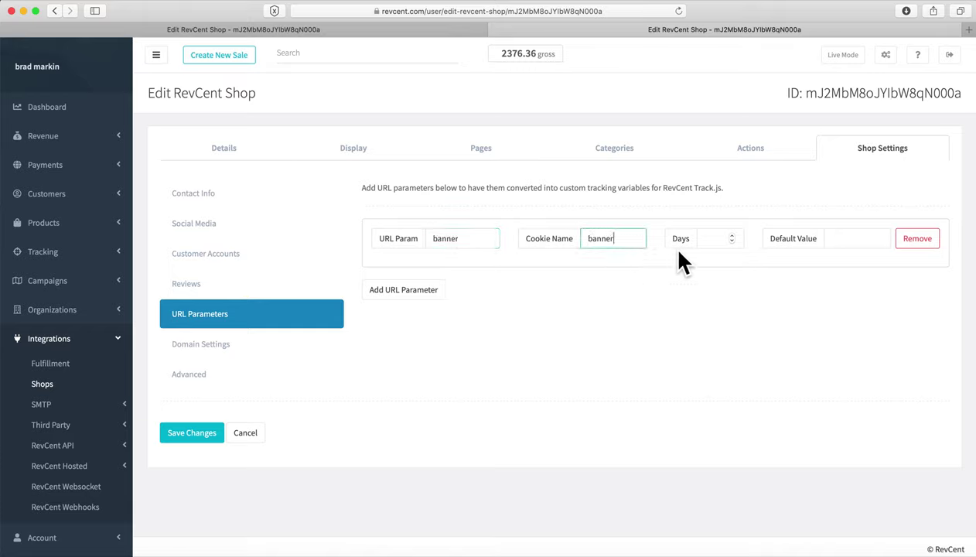
left_click(718, 245)
type("30")
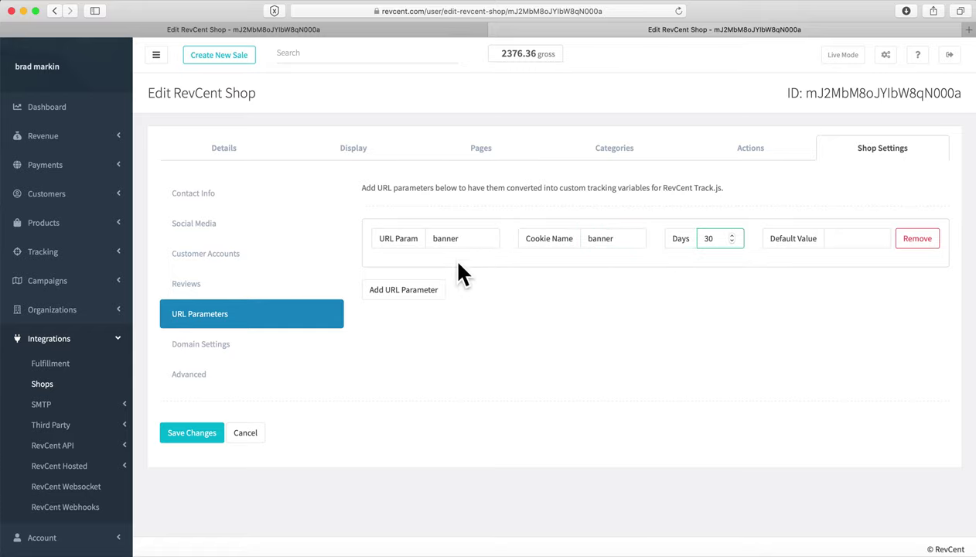
Step: Add a second URL parameter named source, with cookie name source and a duration of 30 days
left_click(408, 292)
left_click(457, 303)
type("source")
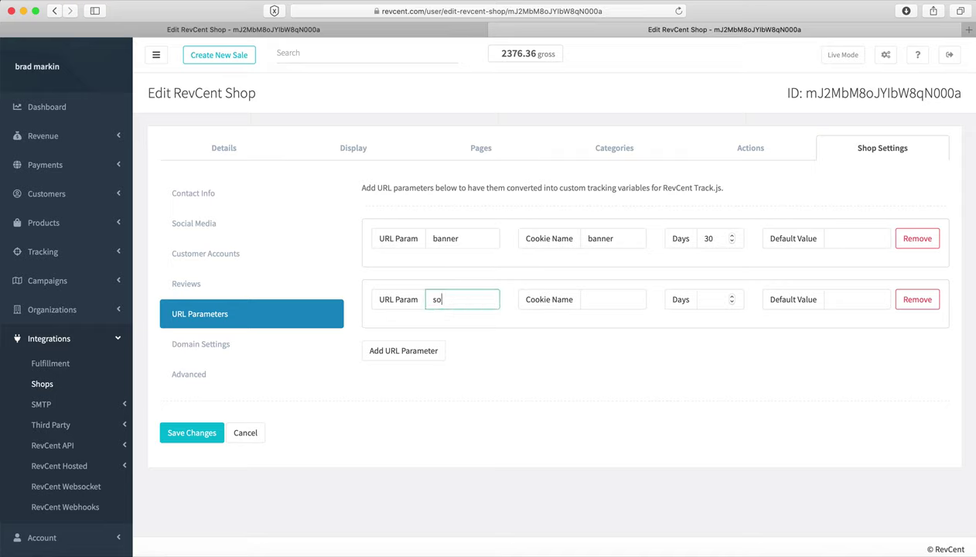
left_click(623, 307)
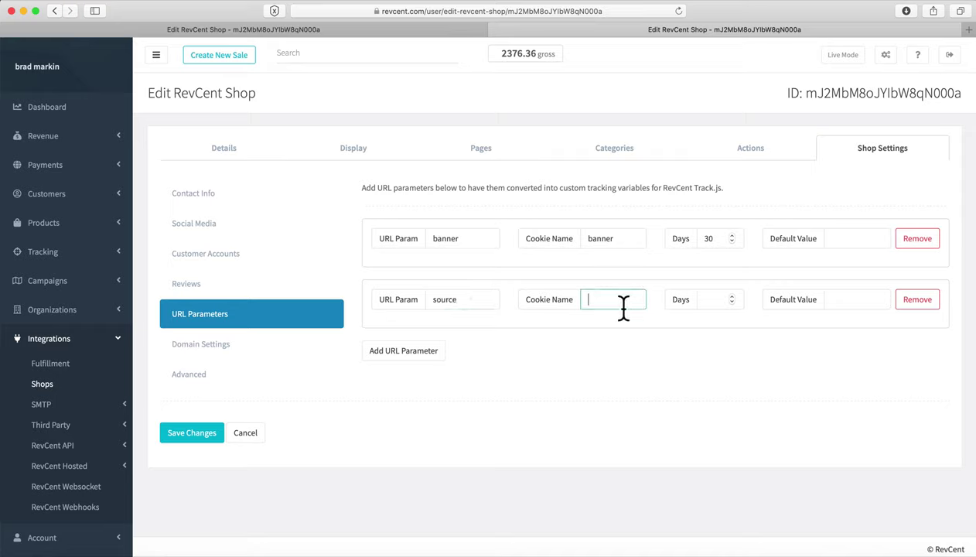
type("s")
key("BackSpace")
type("source")
left_click(710, 305)
type("30")
left_click(654, 424)
left_click_drag(429, 241, 495, 251)
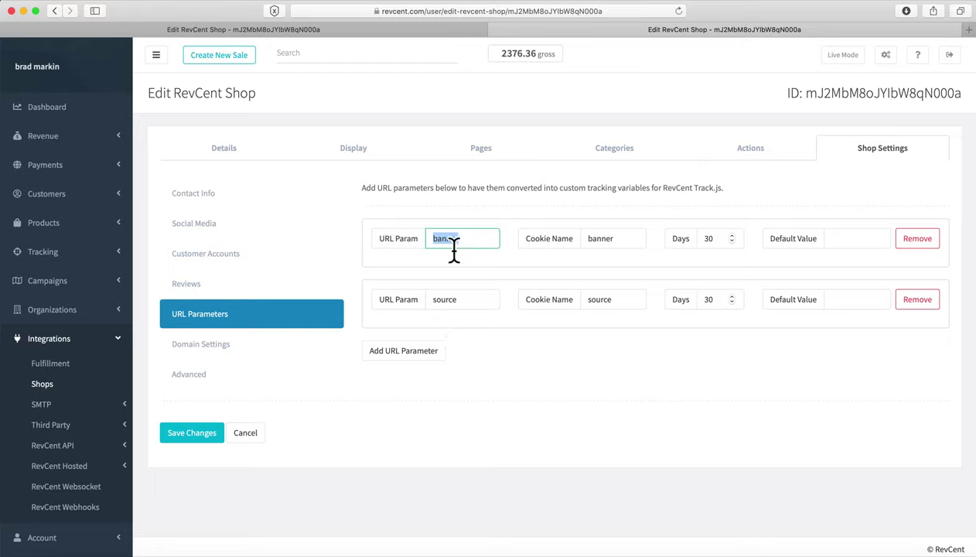
left_click(459, 340)
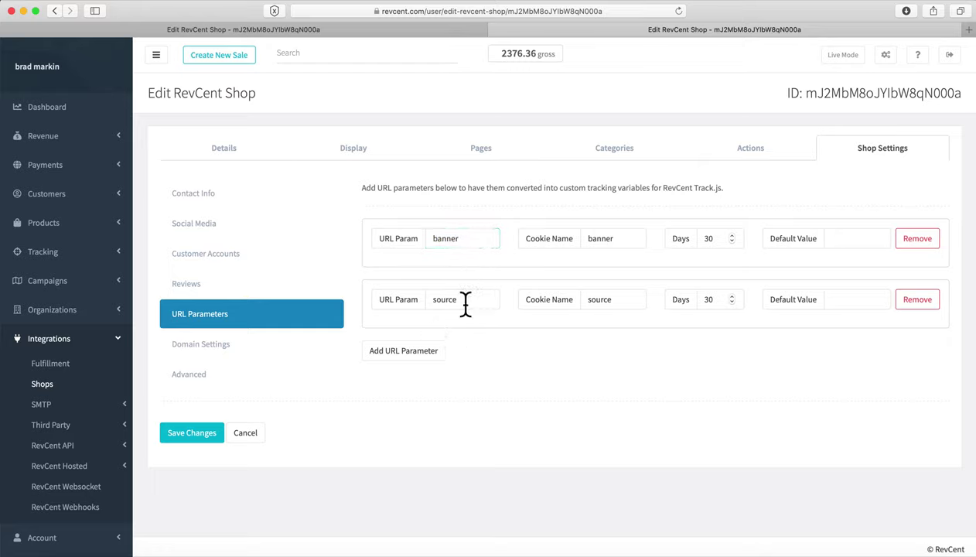
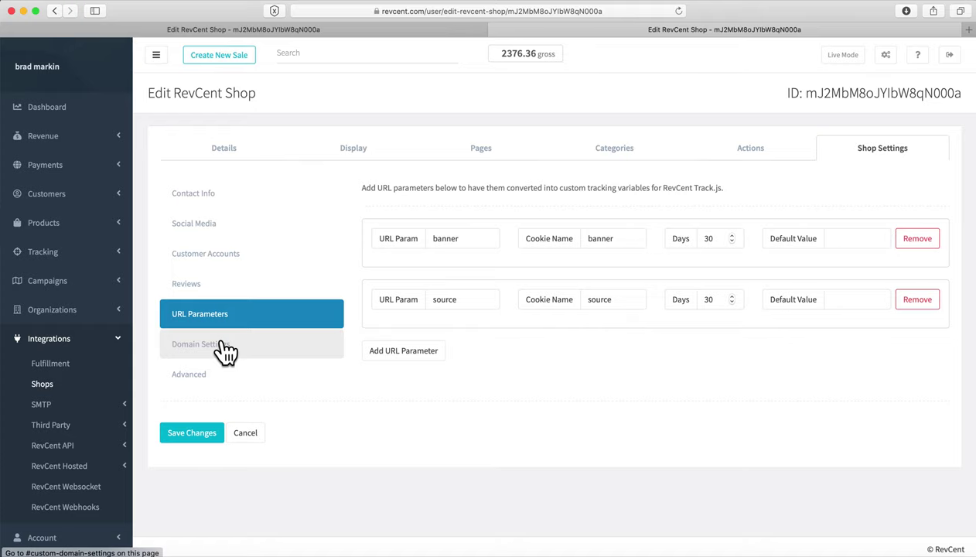
Step: Check the shop's advanced settings for which shops can be the source for replacing its settings
left_click(202, 390)
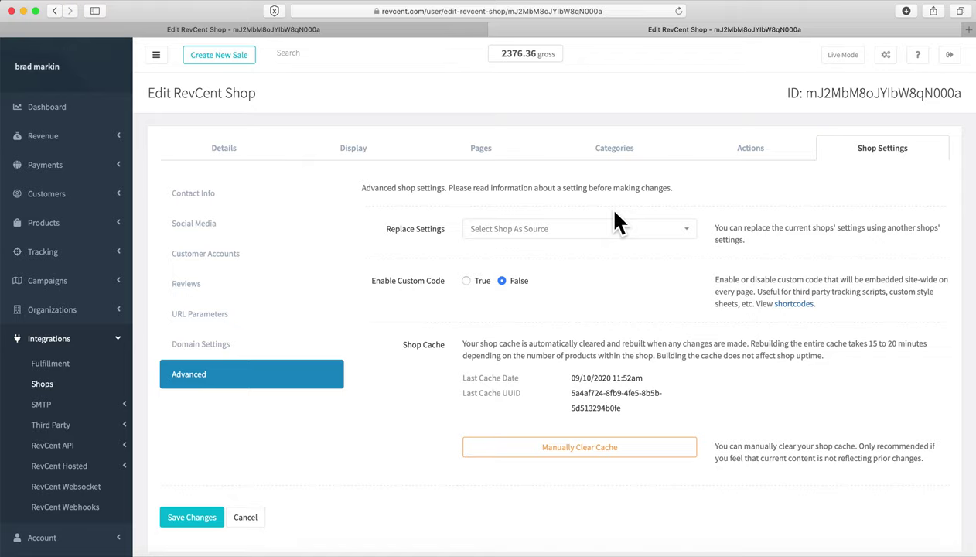
left_click(562, 230)
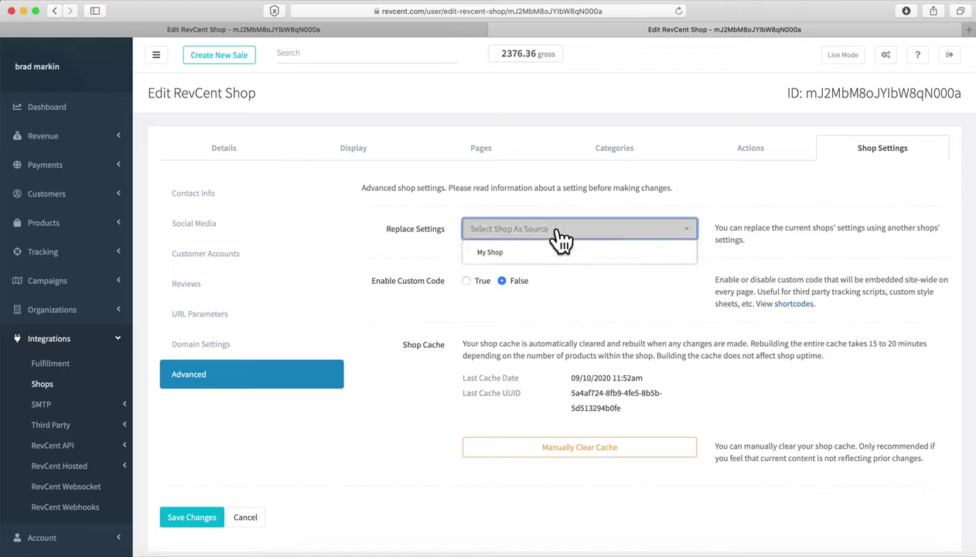
left_click(430, 263)
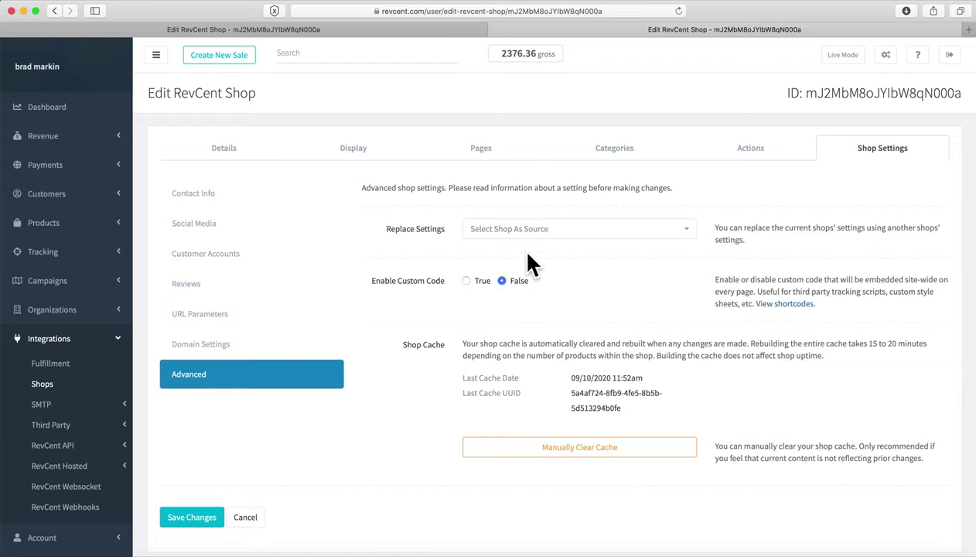
Step: Enable site-wide custom code in the shop's advanced settings, leaving the code itself empty
left_click(474, 284)
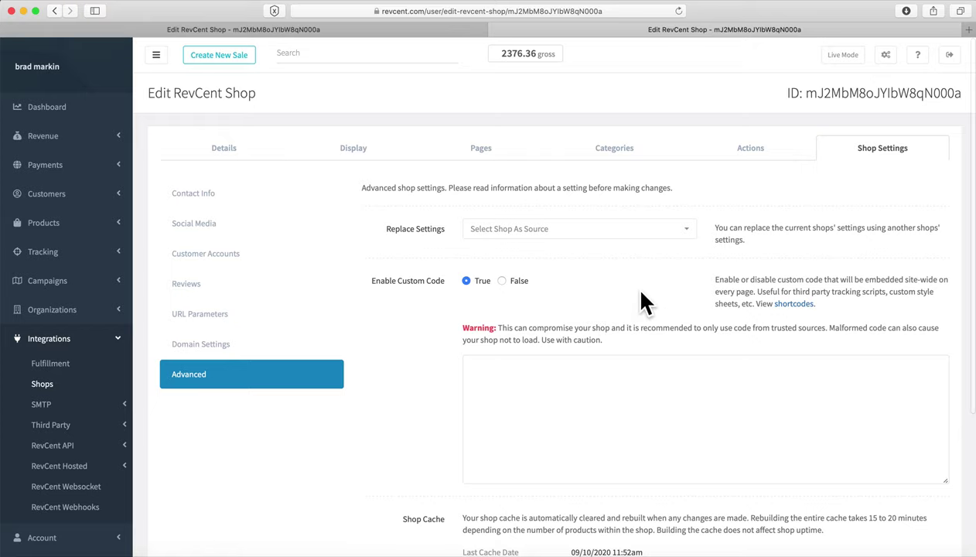
scroll(630, 290, "down", 2)
left_click(616, 303)
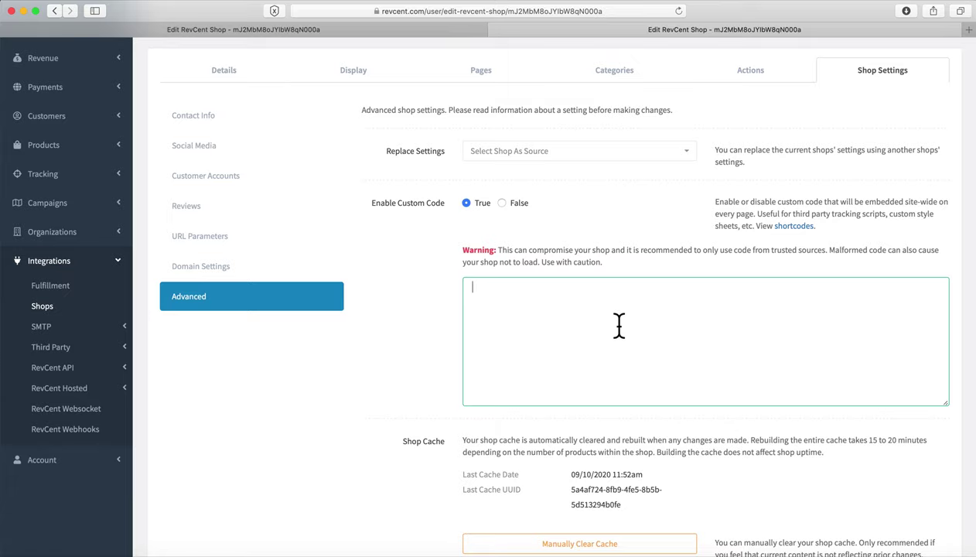
left_click(502, 203)
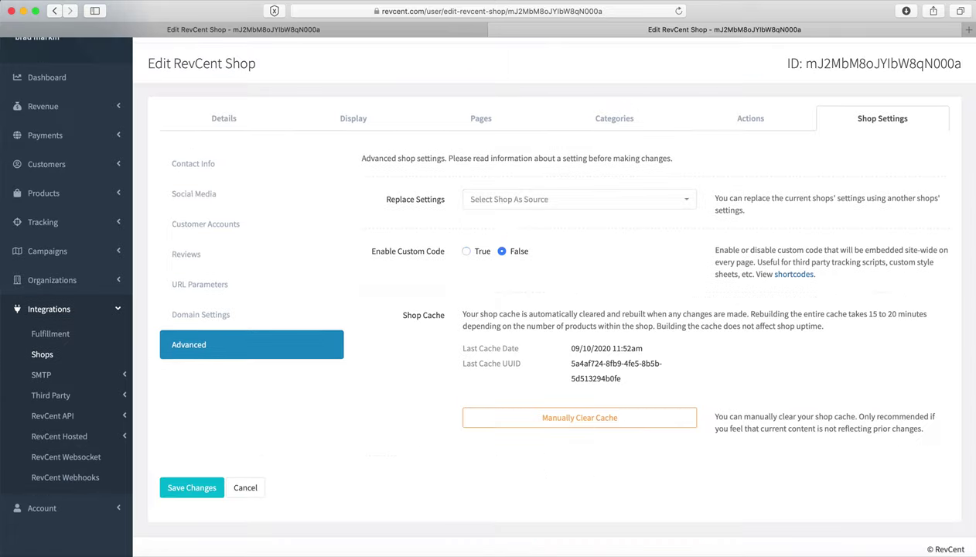
left_click(467, 252)
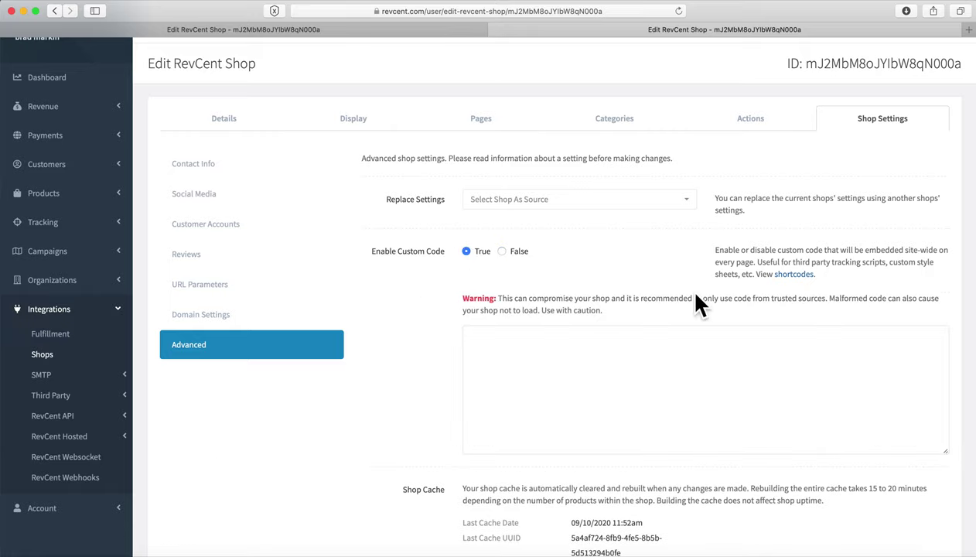
left_click(608, 365)
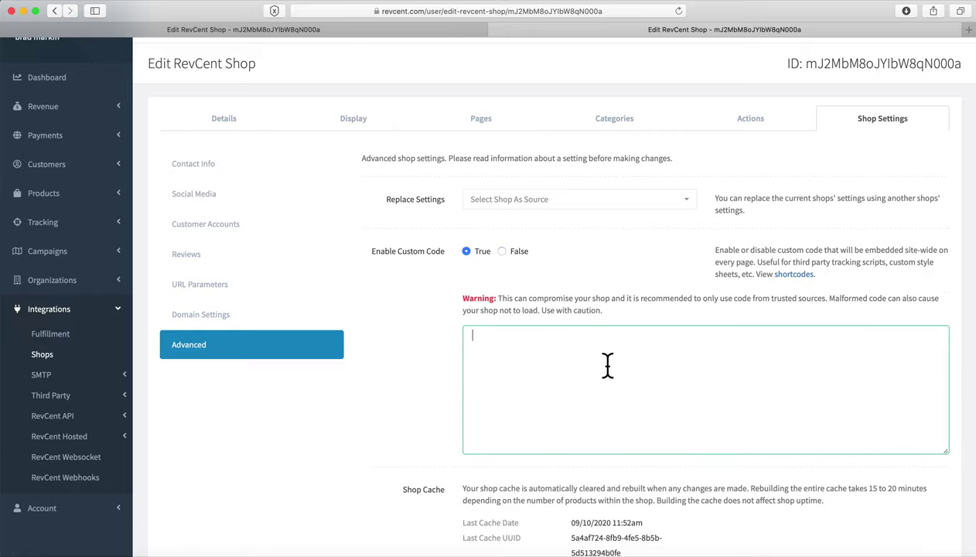
Step: Review the shortcodes available for custom code and the explanation of the shop cache and its manual clearing
left_click(792, 275)
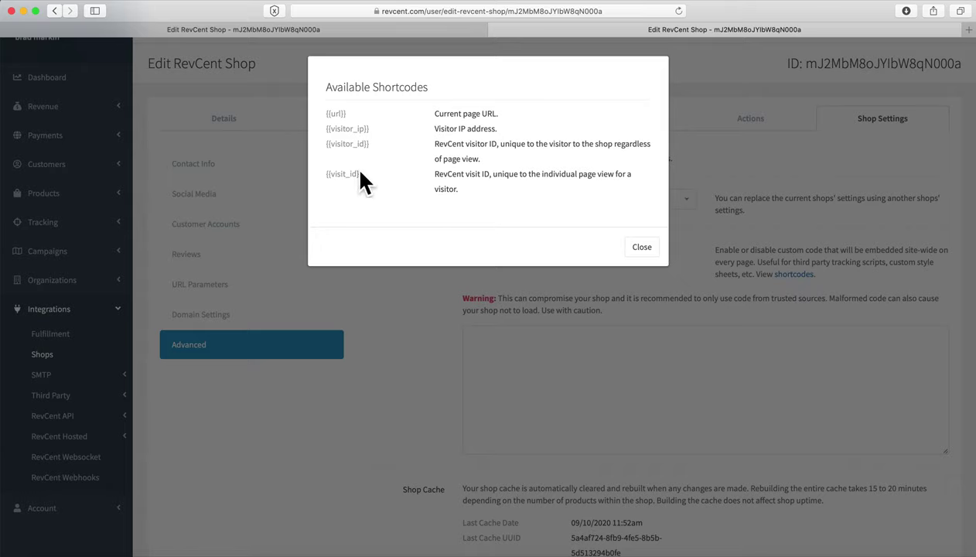
left_click(640, 247)
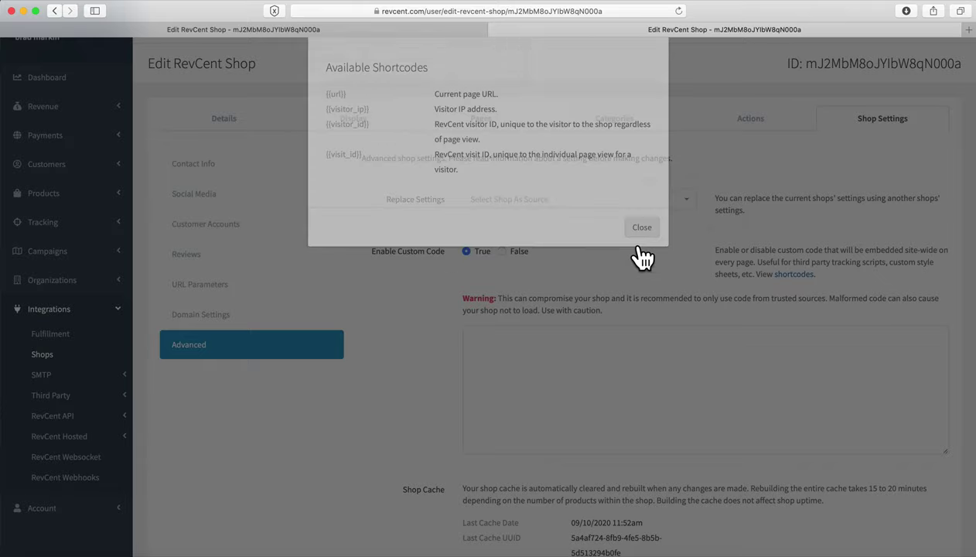
scroll(664, 274, "down", 5)
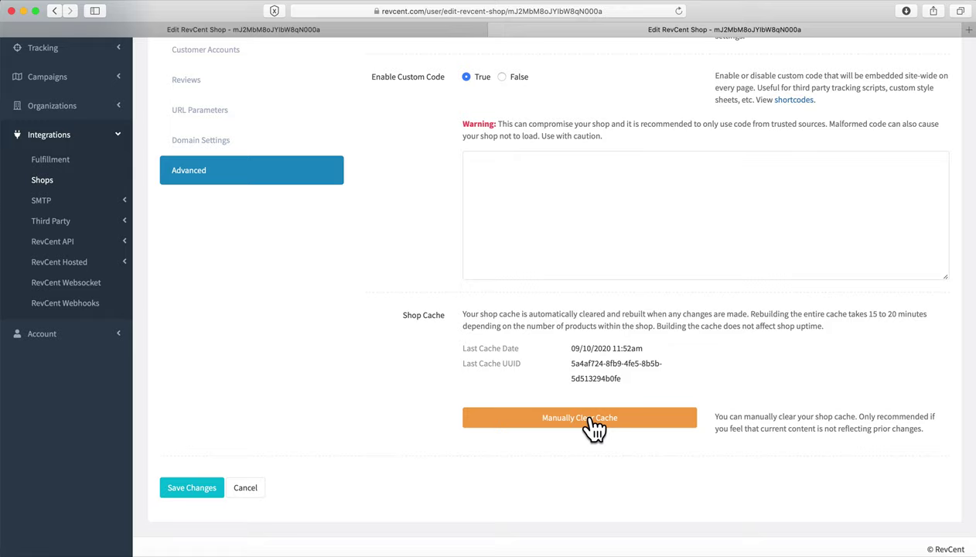
left_click_drag(538, 324, 502, 319)
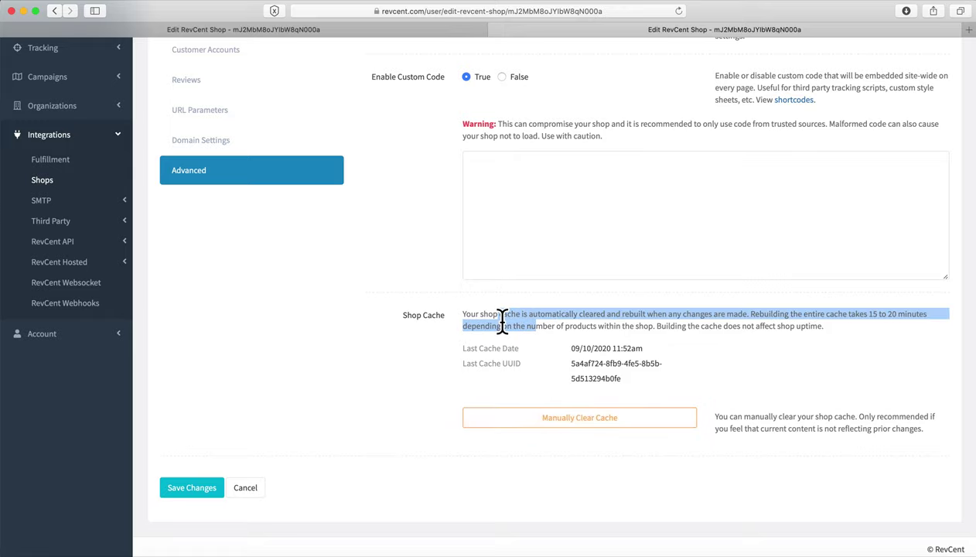
scroll(503, 319, "up", 5)
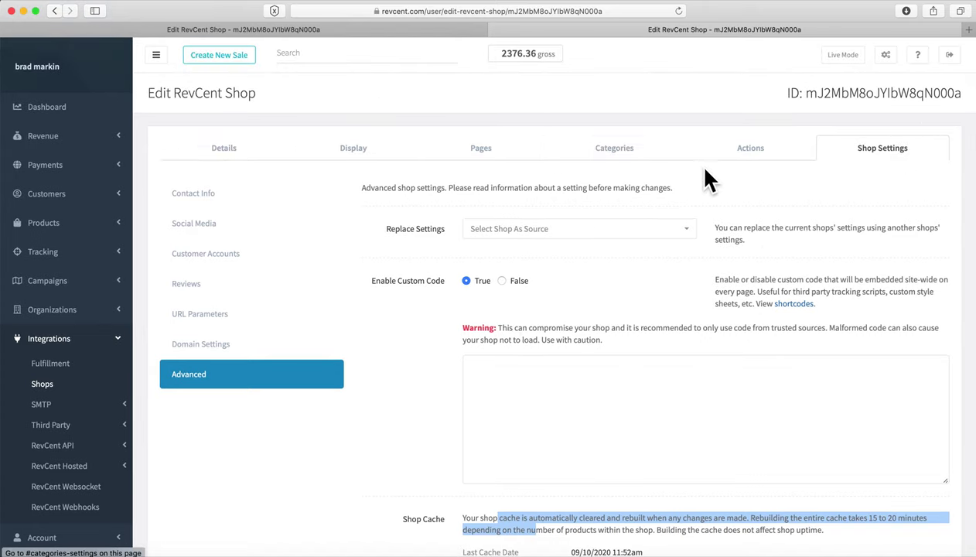
Step: Allow search engines to index the shop in its general details
left_click(223, 150)
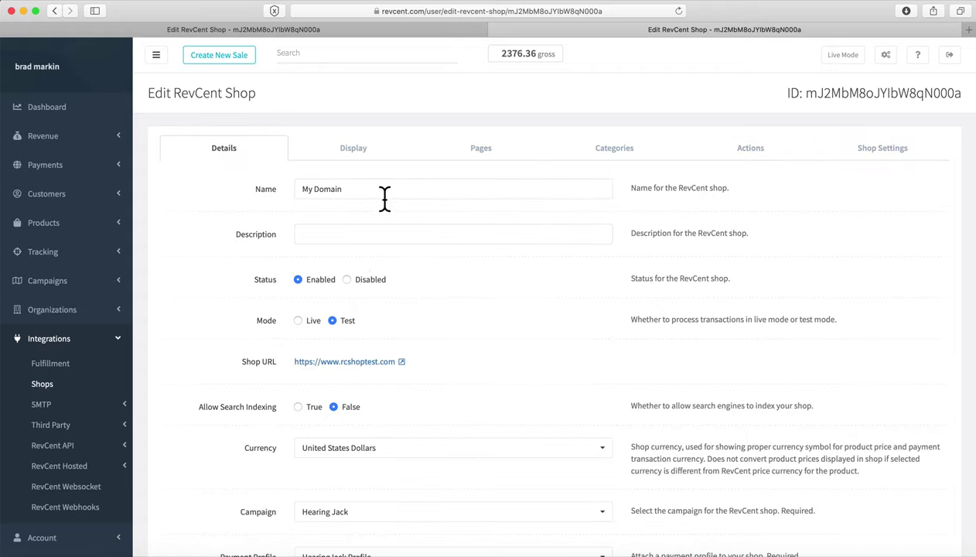
left_click_drag(386, 198, 264, 193)
left_click(226, 199)
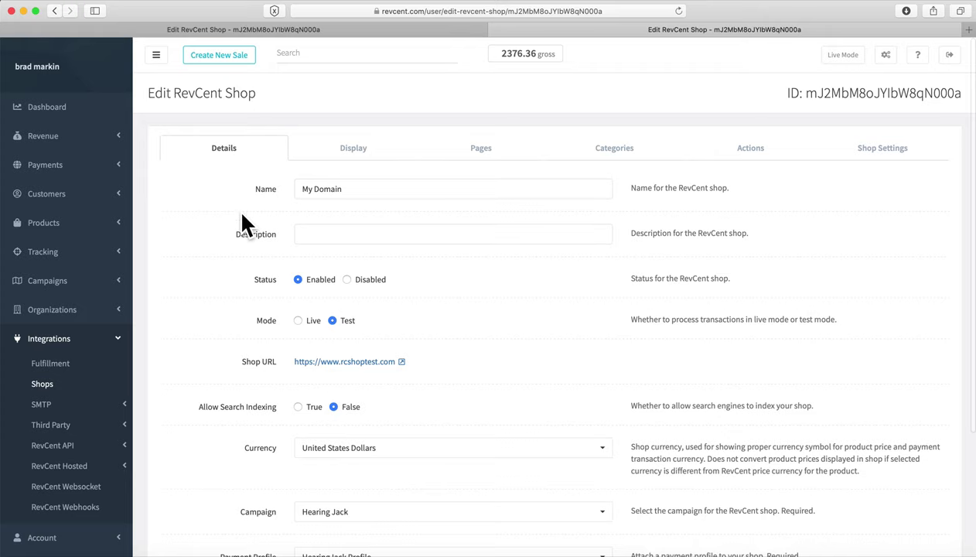
scroll(238, 207, "down", 2)
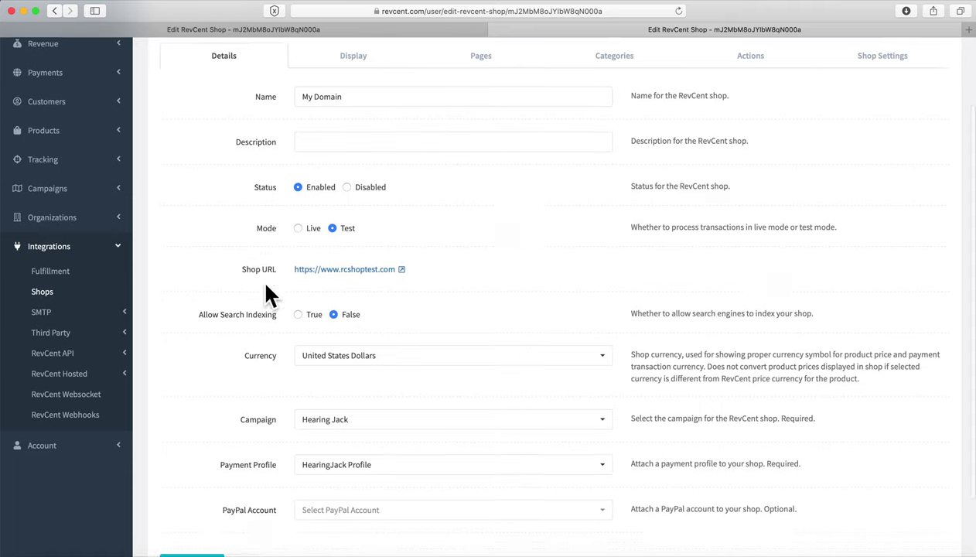
scroll(265, 284, "down", 3)
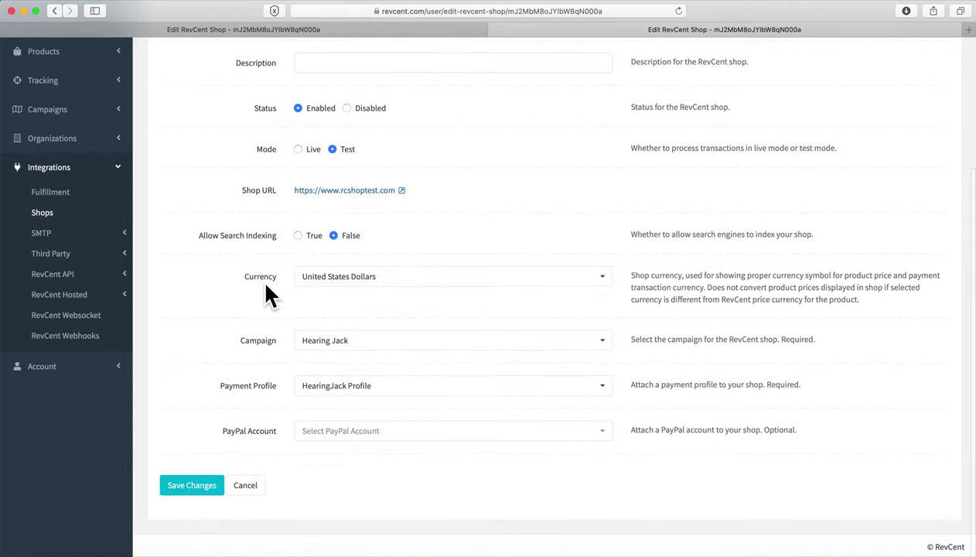
left_click(303, 242)
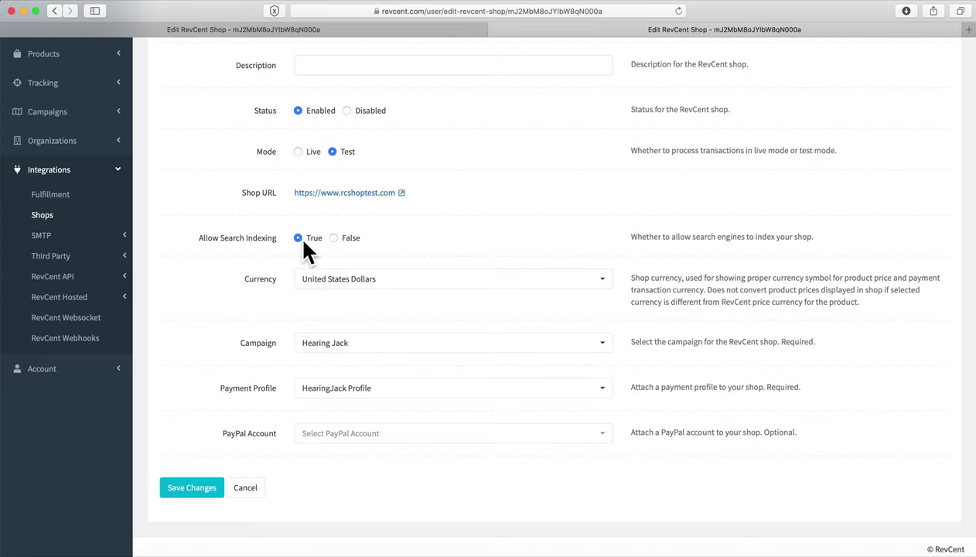
Step: Review the campaign, payment profile and PayPal account choices in the shop's details without changing them
left_click(344, 349)
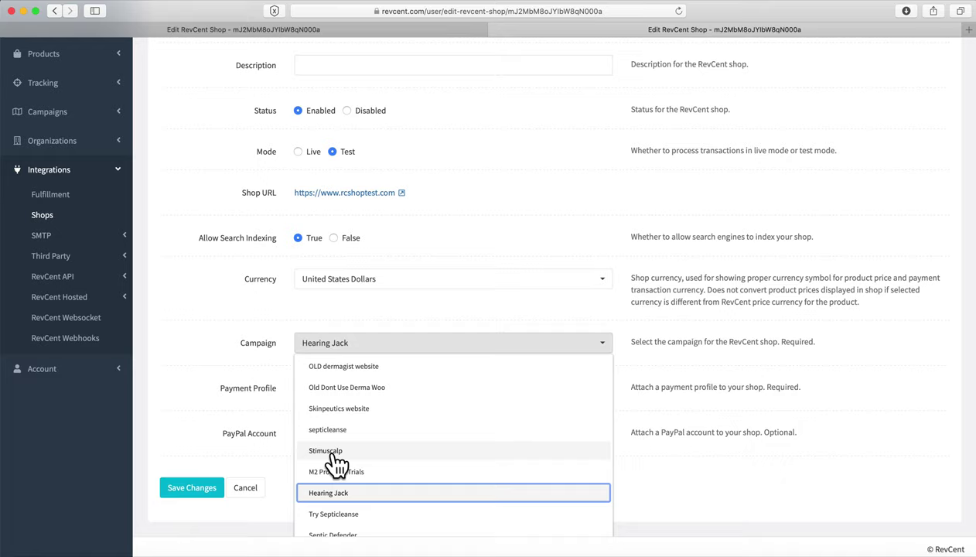
left_click(266, 390)
left_click(342, 393)
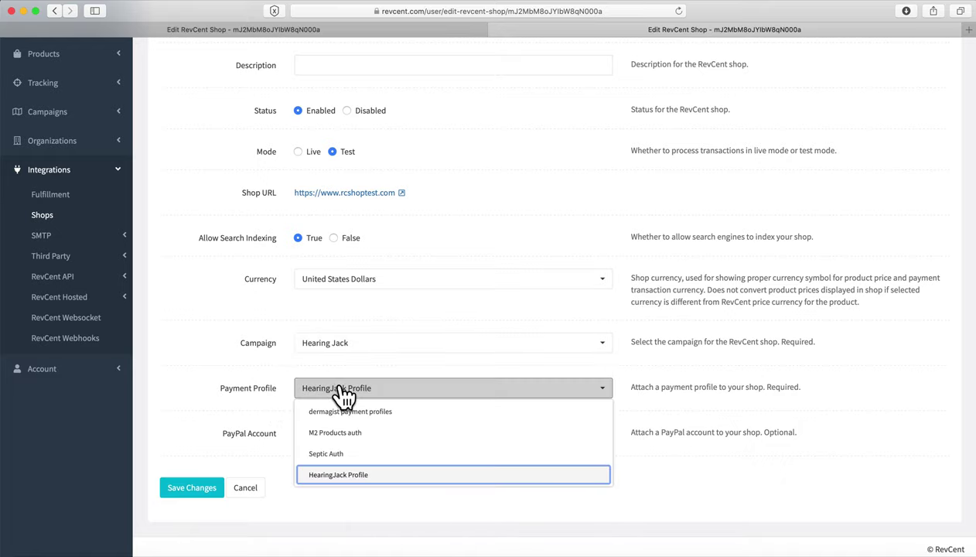
left_click(263, 383)
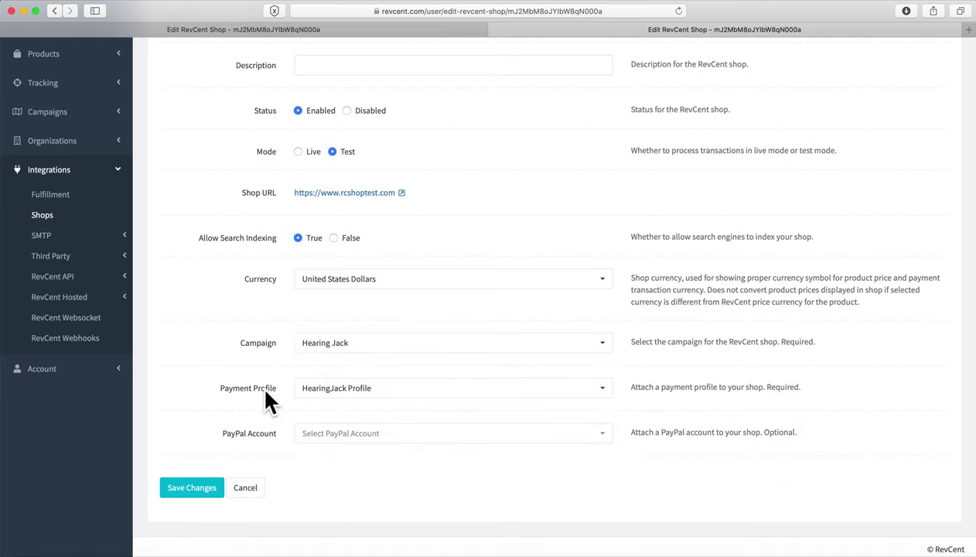
left_click(338, 435)
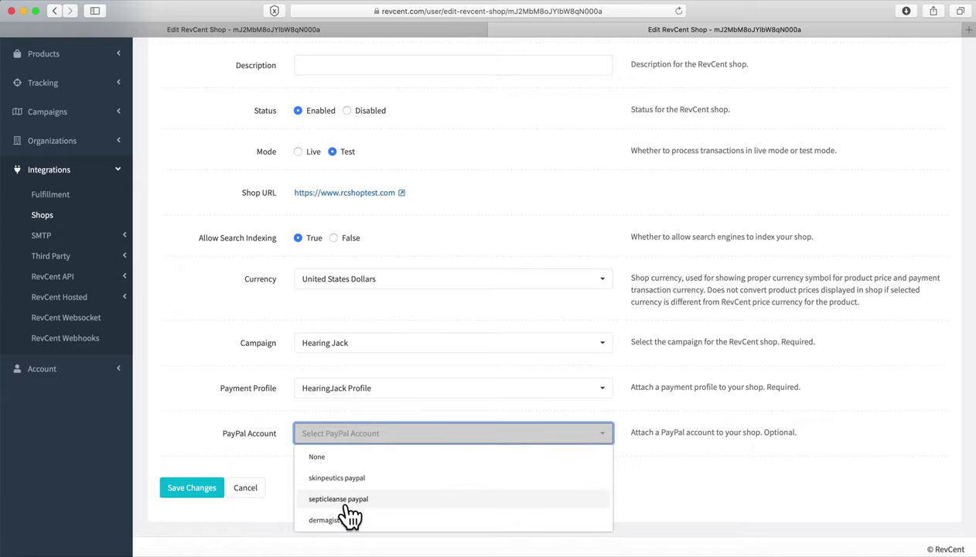
left_click(292, 385)
double_click(264, 342)
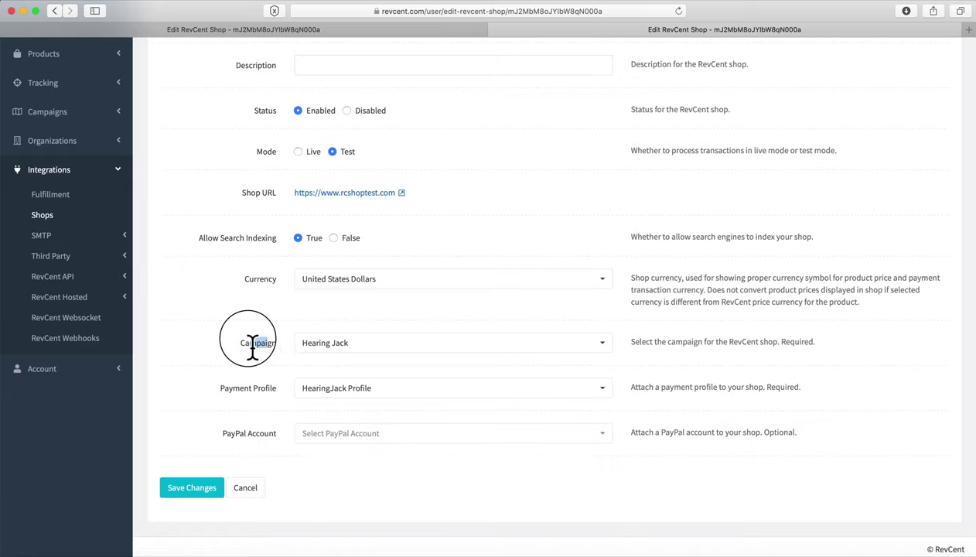
left_click_drag(253, 388, 233, 389)
left_click_drag(263, 433, 232, 435)
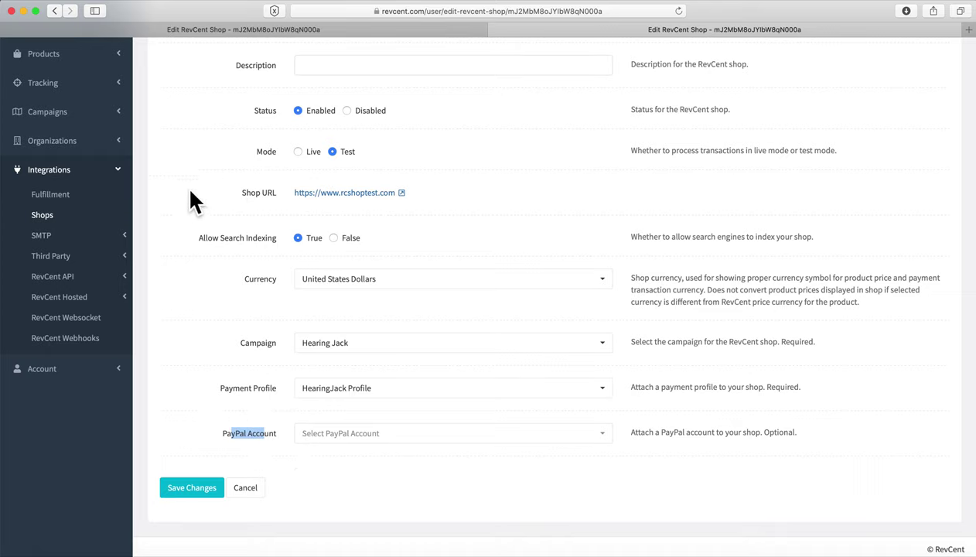
left_click(120, 170)
scroll(120, 178, "down", 1)
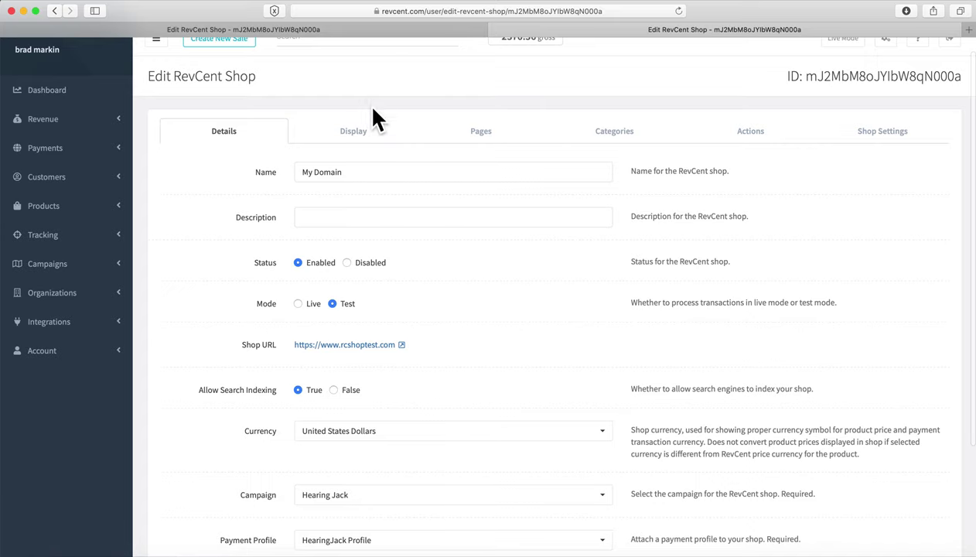
Step: Review the themes offered in the shop's display settings, keeping Theme 2 selected
scroll(387, 492, "down", 5)
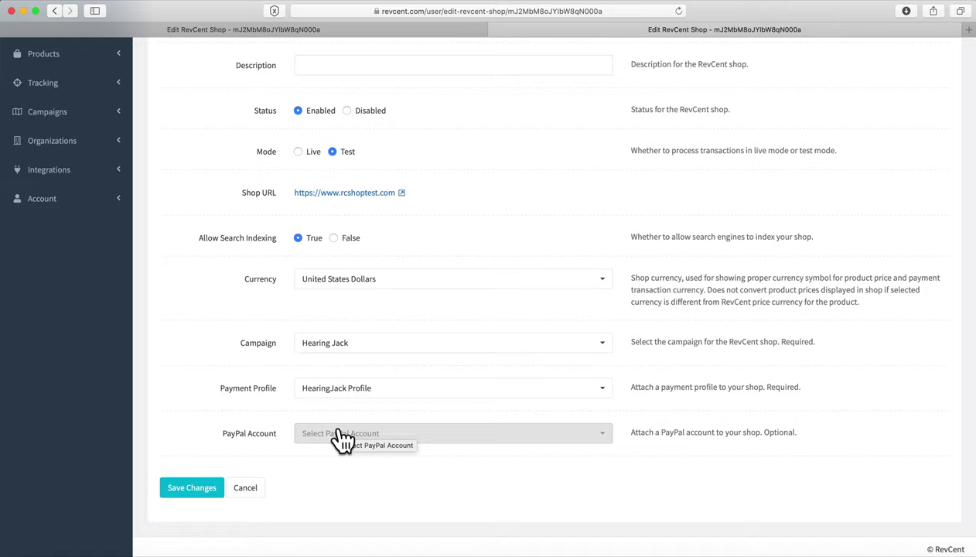
scroll(342, 439, "up", 5)
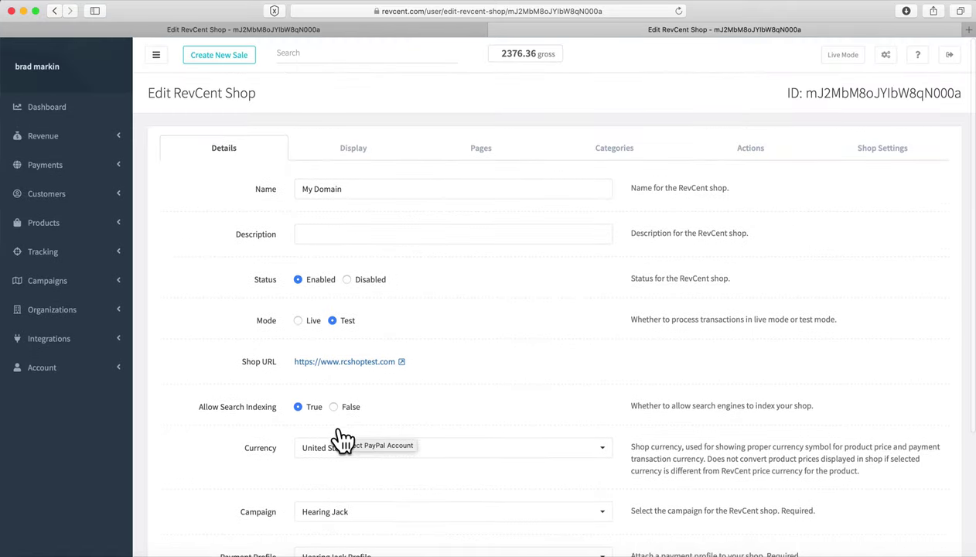
left_click(354, 155)
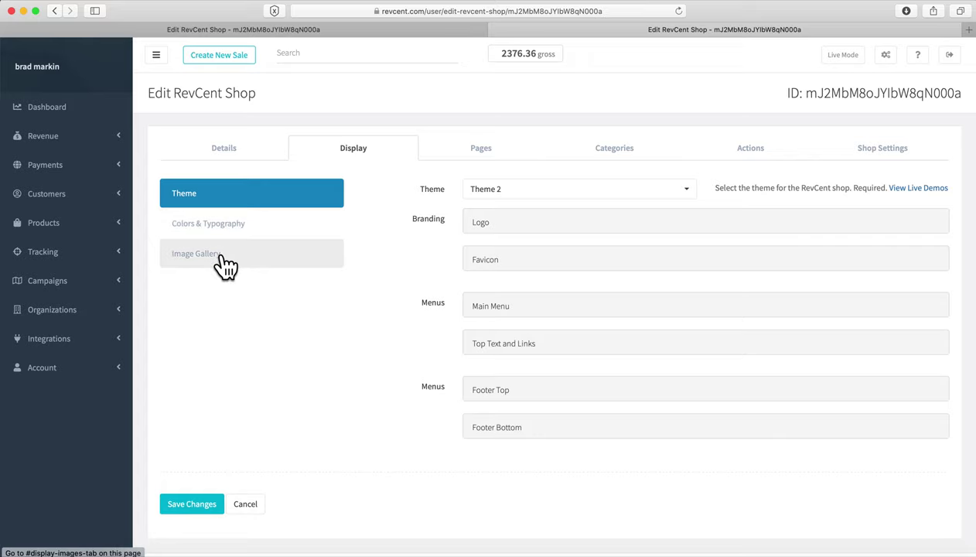
left_click(586, 193)
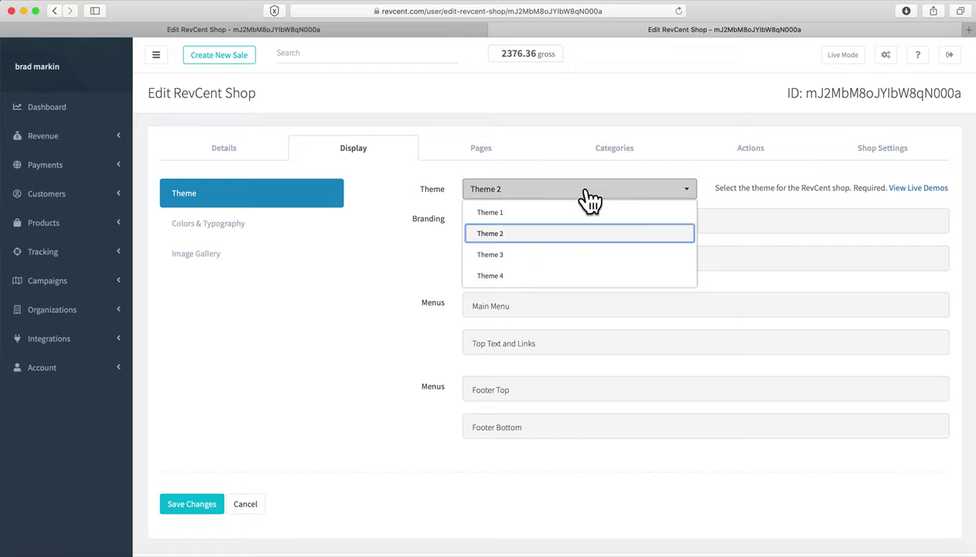
left_click(768, 213)
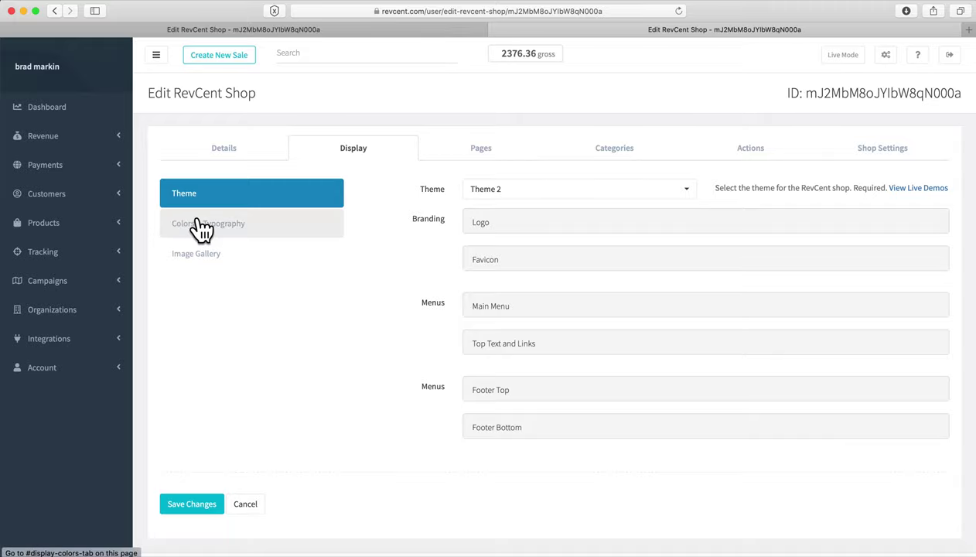
Step: Open the live demo of Theme 4 and examine its homepage slider and side banners
left_click(919, 189)
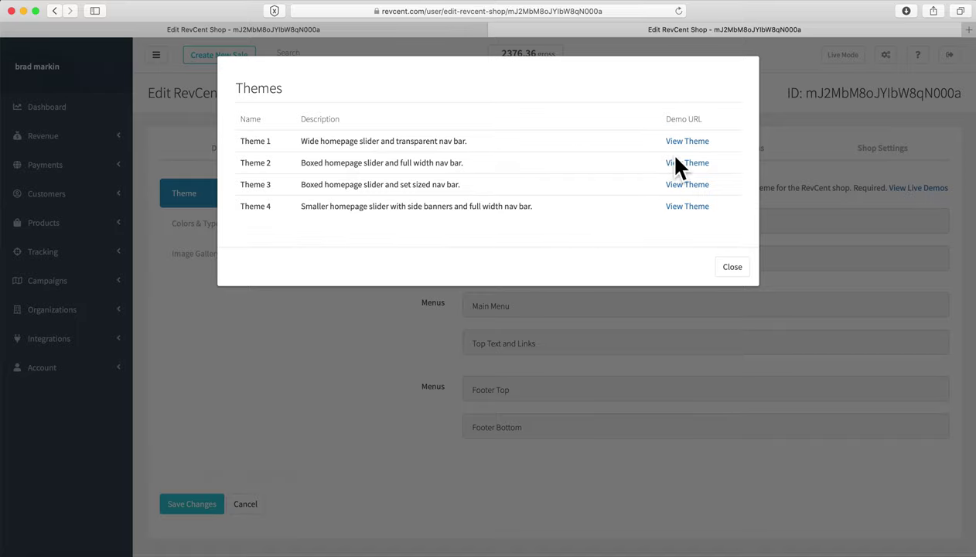
left_click(679, 207)
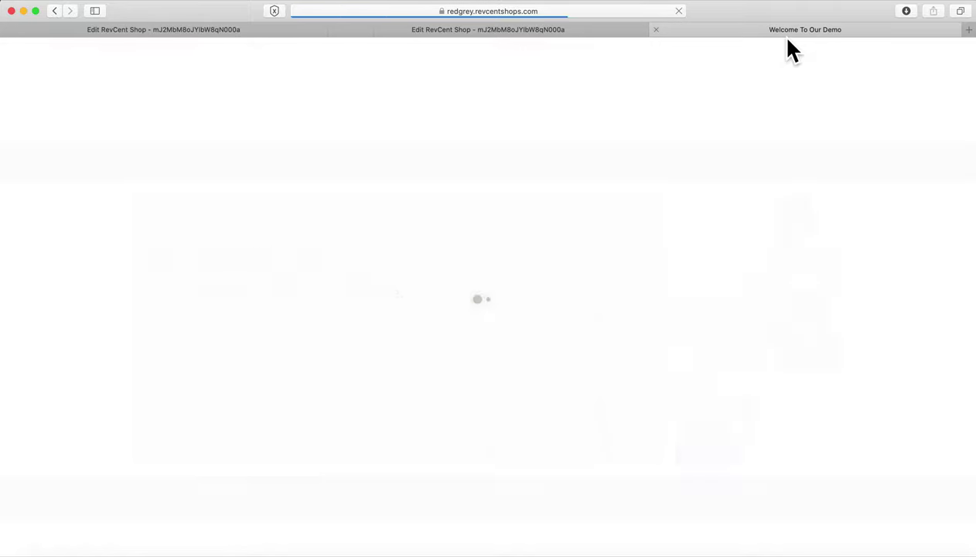
scroll(726, 236, "down", 1)
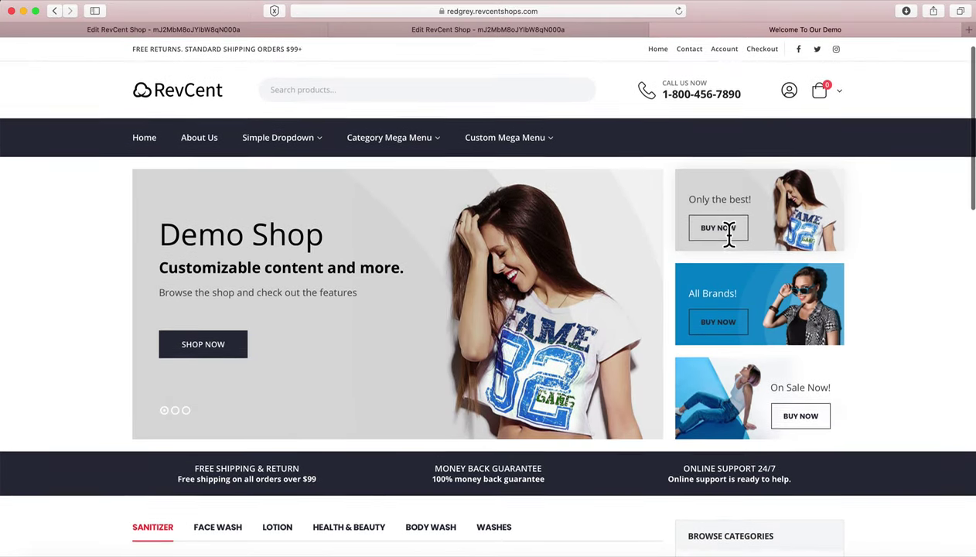
mouse_move(250, 144)
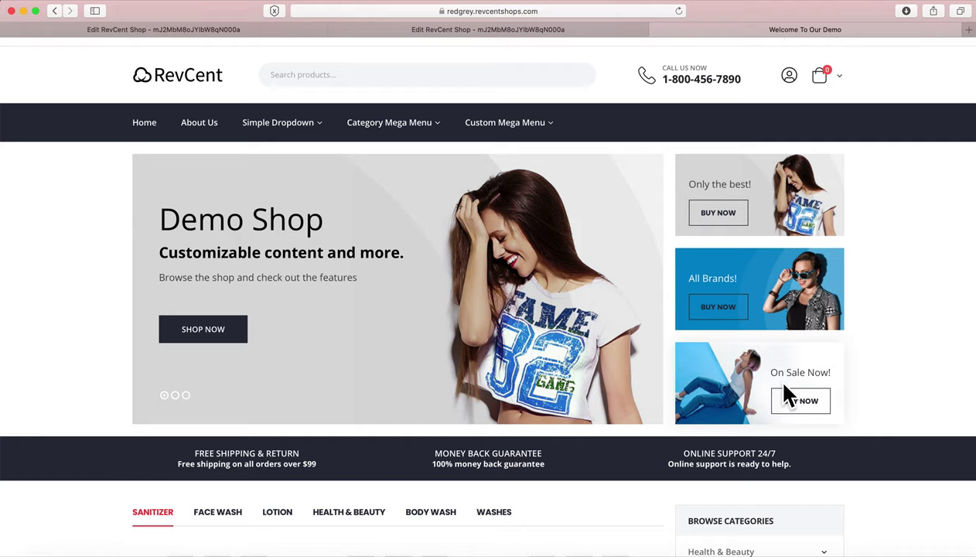
Step: Browse the Face Wash and Health & Beauty product groups on the demo homepage and check the Health & Beauty subcategories
scroll(785, 394, "down", 4)
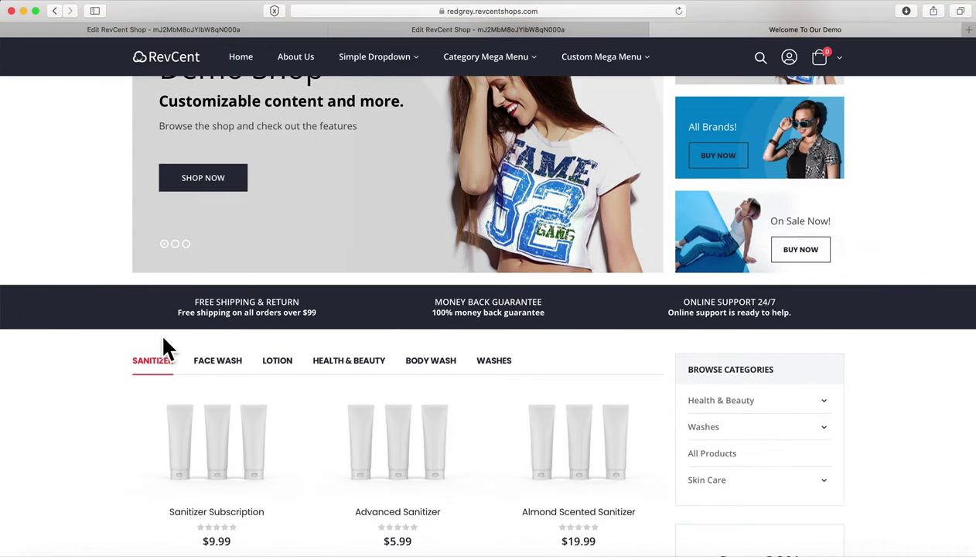
scroll(163, 332, "down", 3)
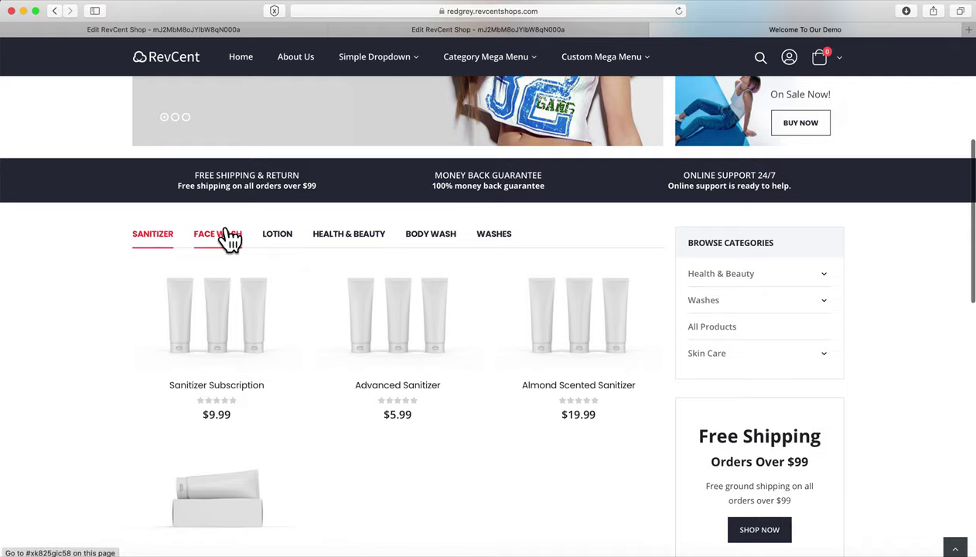
left_click(227, 234)
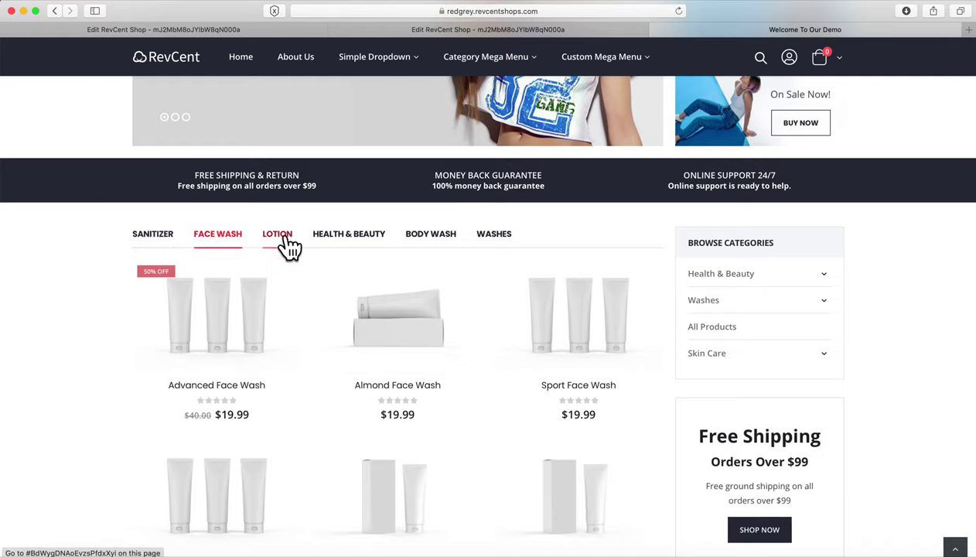
left_click(374, 235)
scroll(610, 302, "down", 4)
scroll(610, 302, "up", 3)
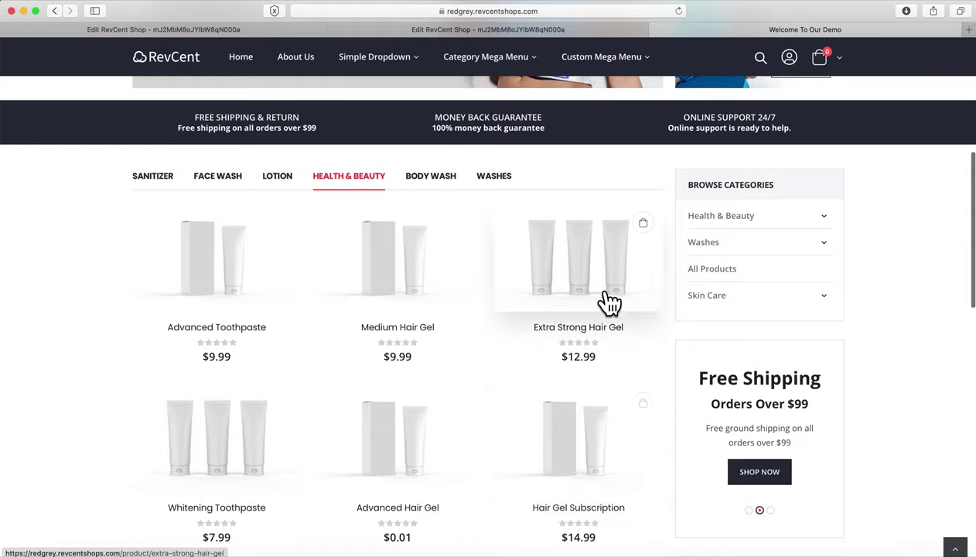
left_click(824, 224)
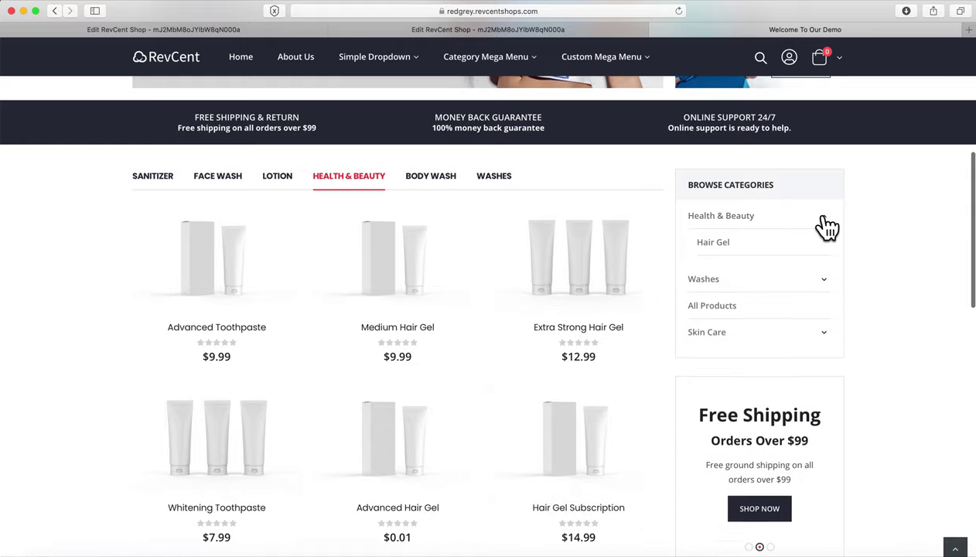
left_click(824, 224)
Step: Examine the rest of the Theme 4 demo homepage, from the newsletter and testimonial blocks down to the product lists and footer
scroll(858, 313, "down", 5)
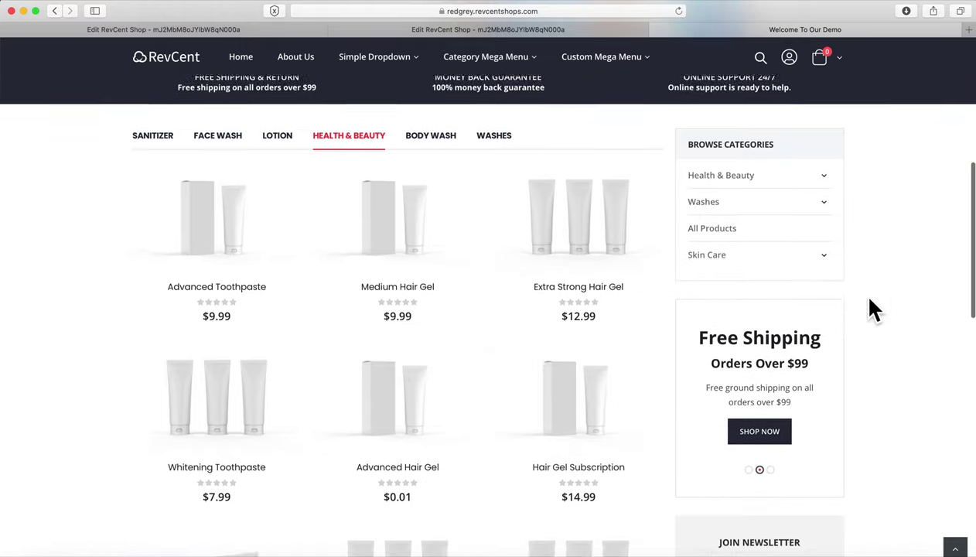
scroll(758, 236, "down", 1)
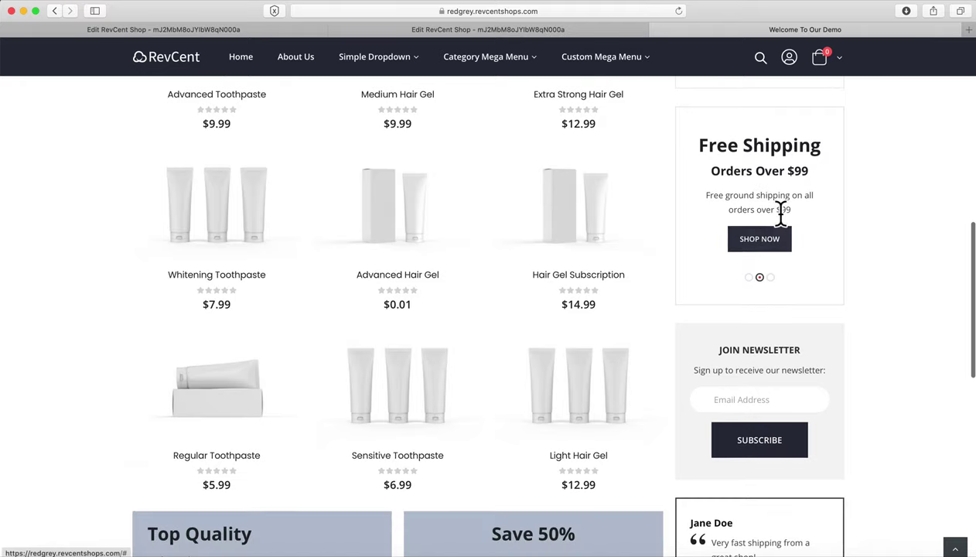
scroll(787, 257, "down", 4)
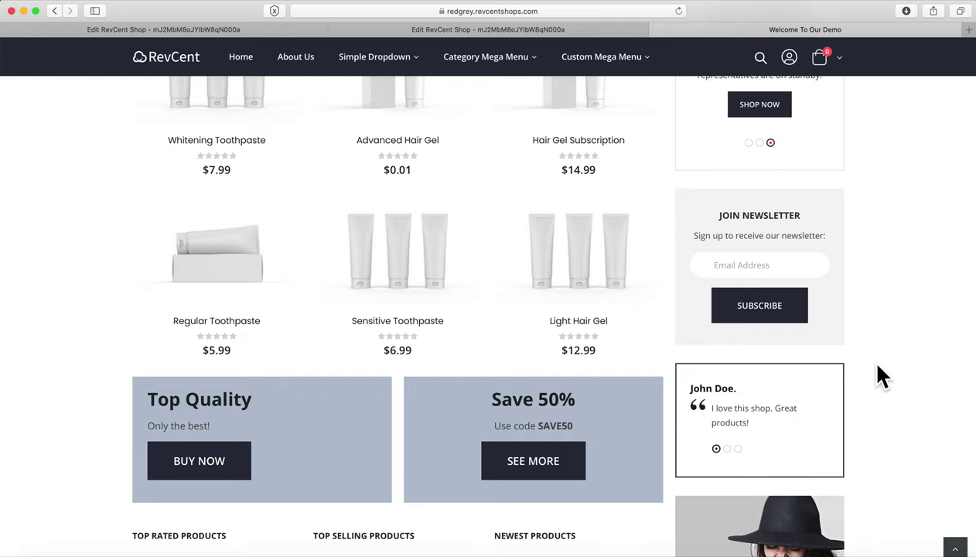
scroll(881, 377, "down", 5)
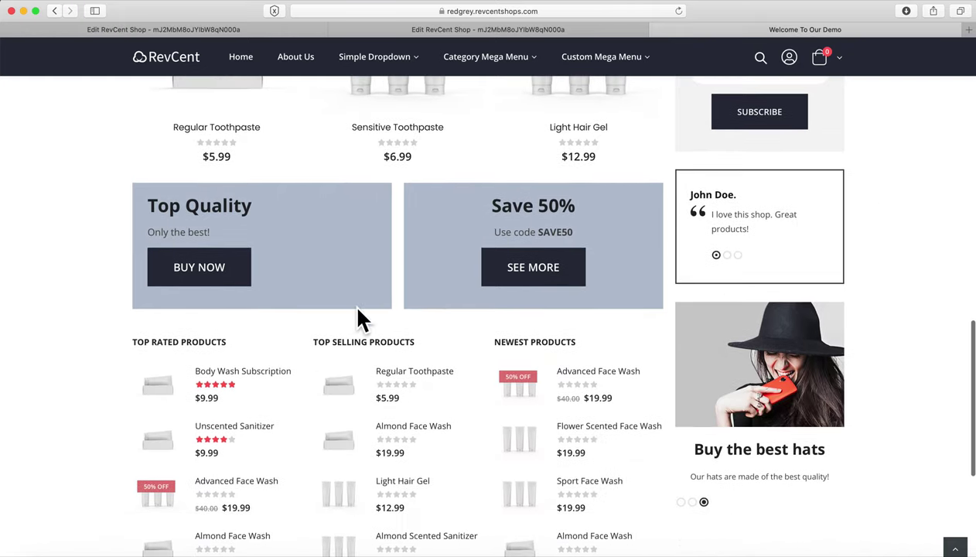
scroll(357, 317, "down", 5)
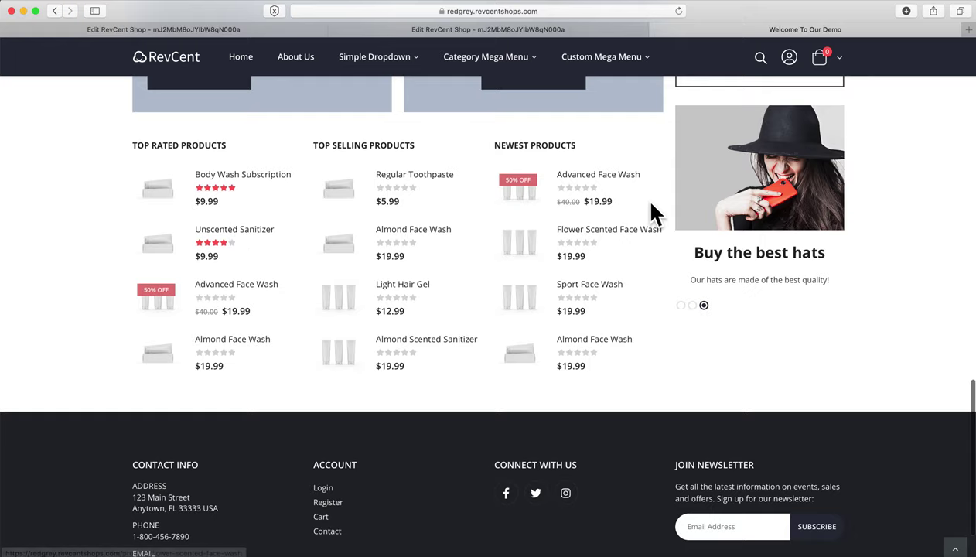
Step: Inspect the simple dropdown, category mega menu and custom mega menu in the Theme 4 demo's navigation bar
scroll(651, 204, "up", 7)
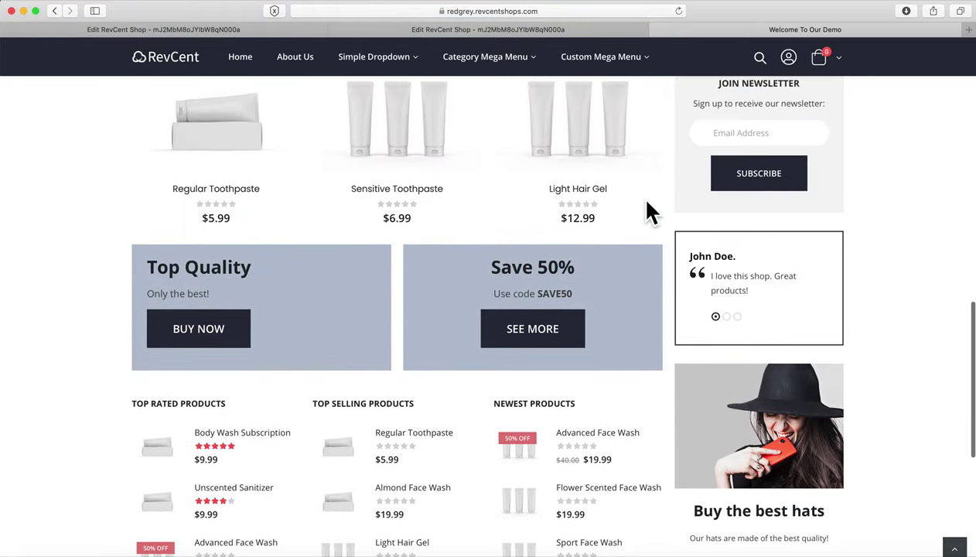
scroll(650, 211, "up", 15)
mouse_move(315, 174)
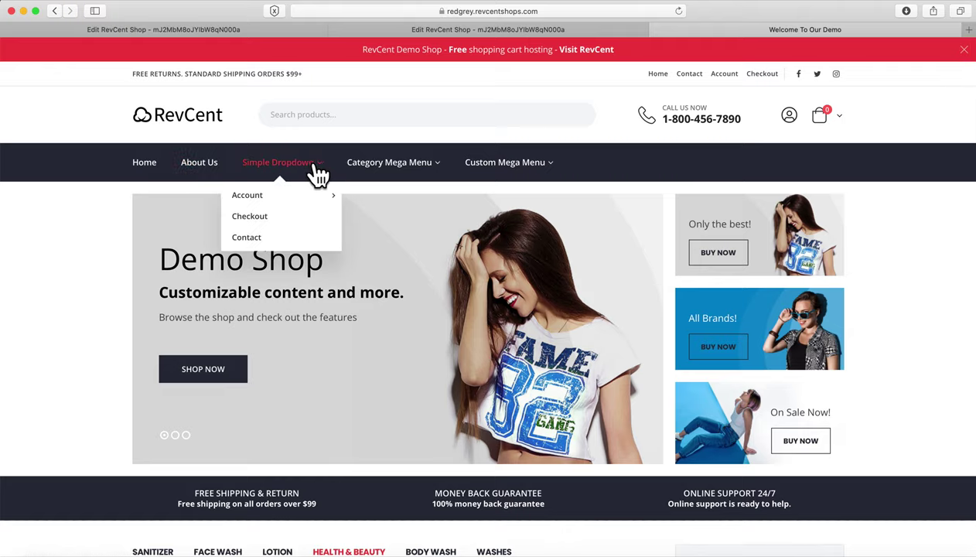
mouse_move(442, 176)
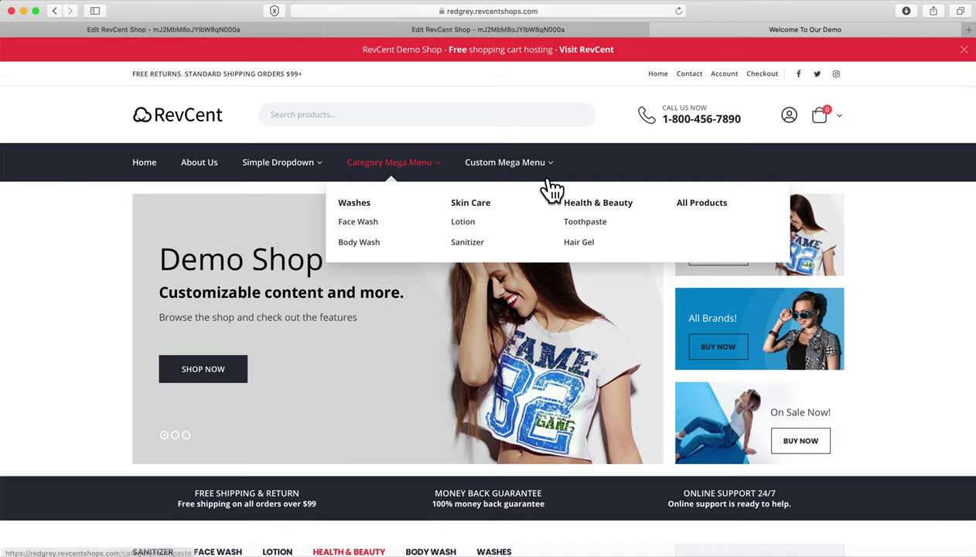
mouse_move(553, 169)
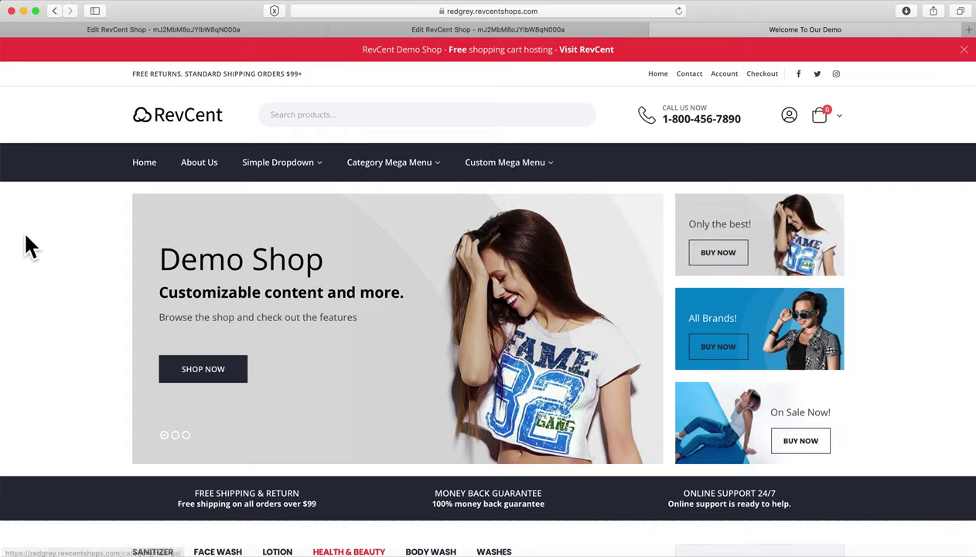
Step: Return to the themes list, open the live demo of Theme 3 and examine its homepage slider, banners and product sections
left_click(489, 28)
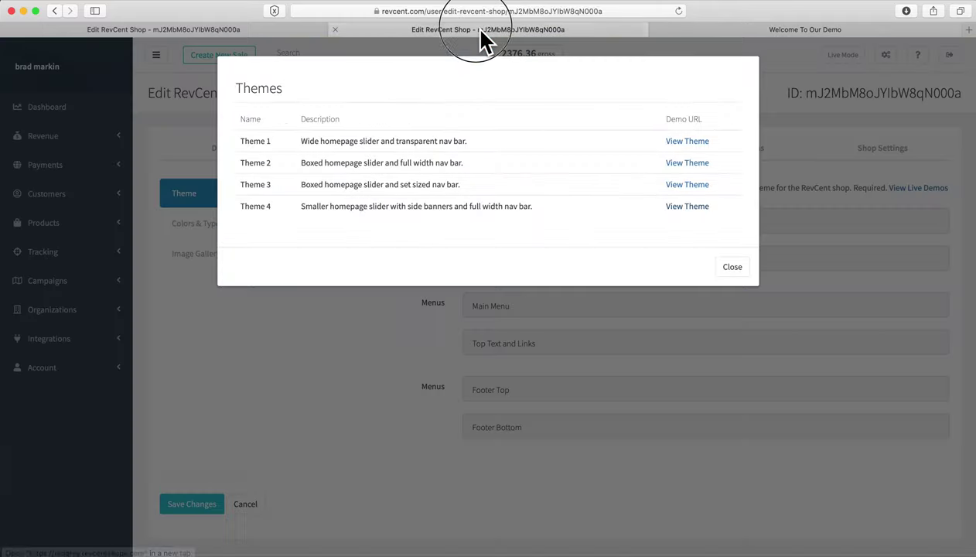
left_click(682, 184)
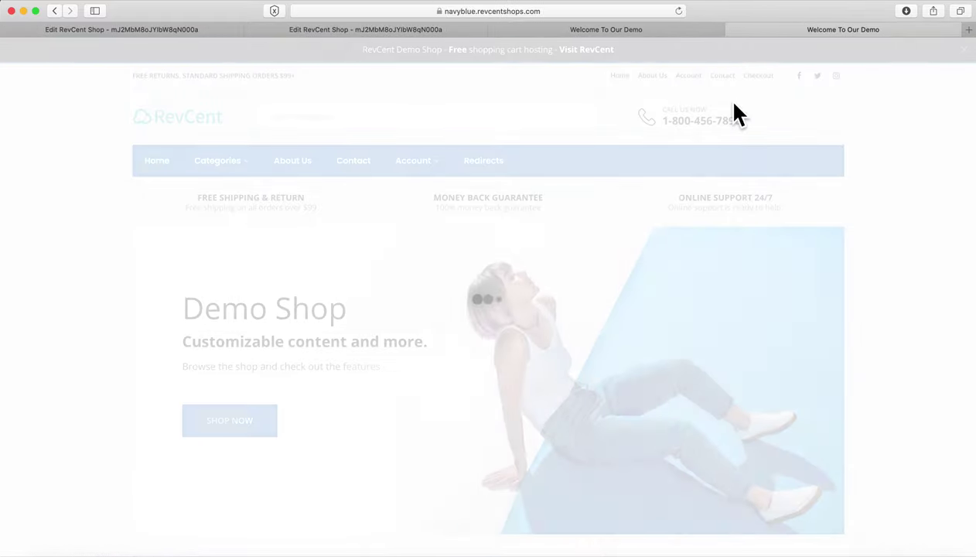
scroll(776, 238, "down", 3)
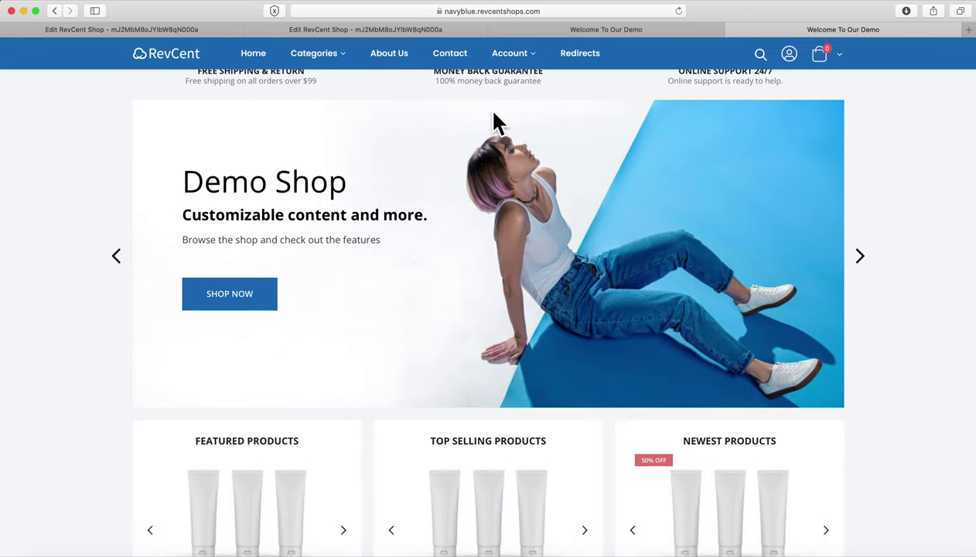
scroll(636, 246, "down", 6)
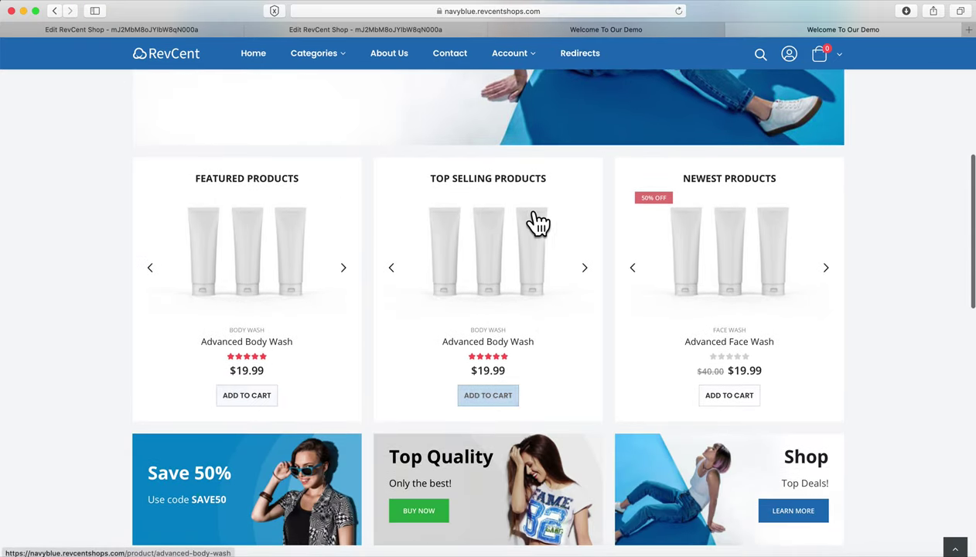
scroll(744, 218, "down", 5)
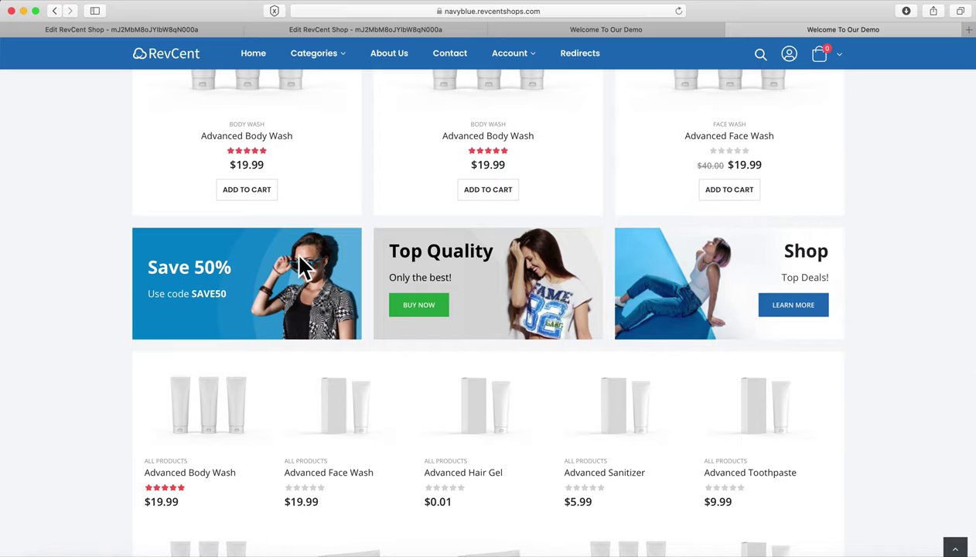
scroll(247, 268, "down", 6)
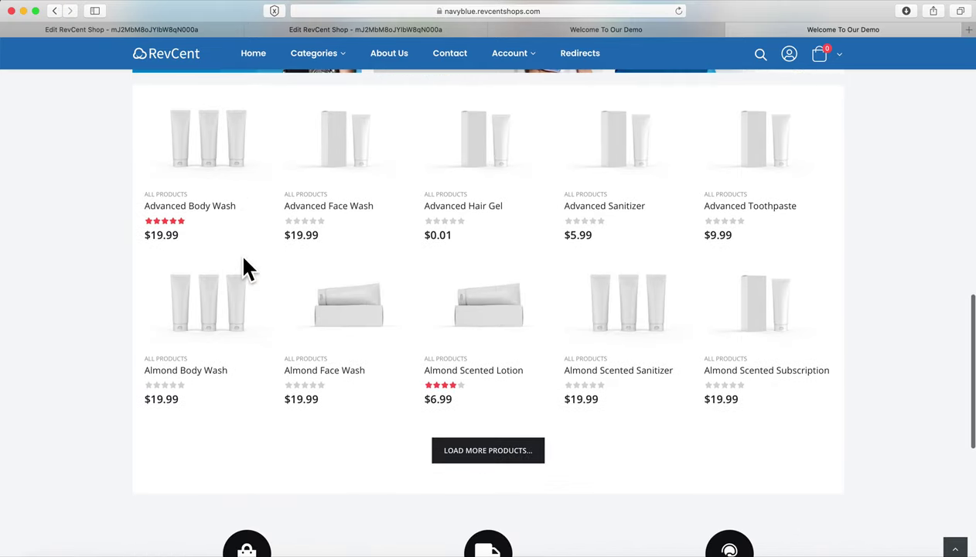
Step: Examine the Advanced Body Wash product page's description, reviews and related products in the Theme 3 demo, and return to the themes list
left_click(220, 155)
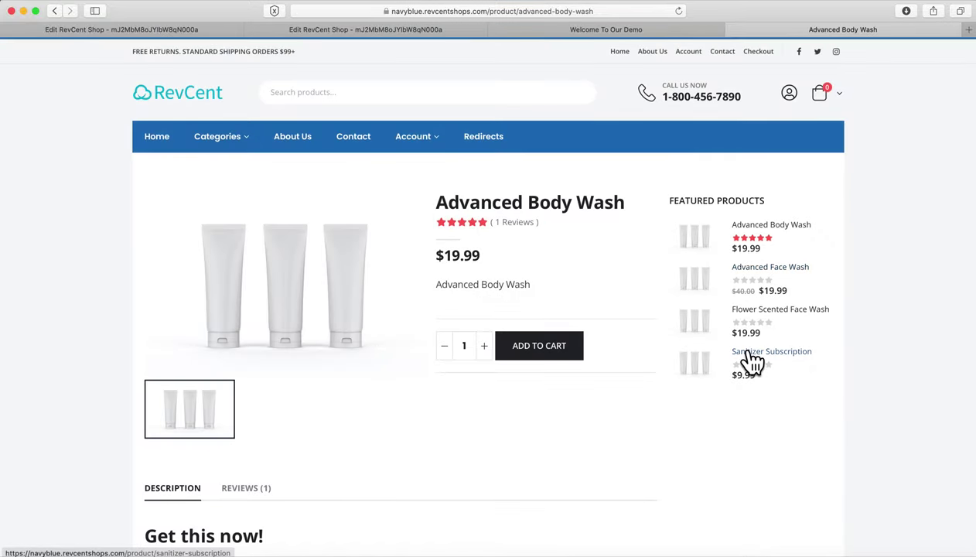
scroll(553, 358, "down", 3)
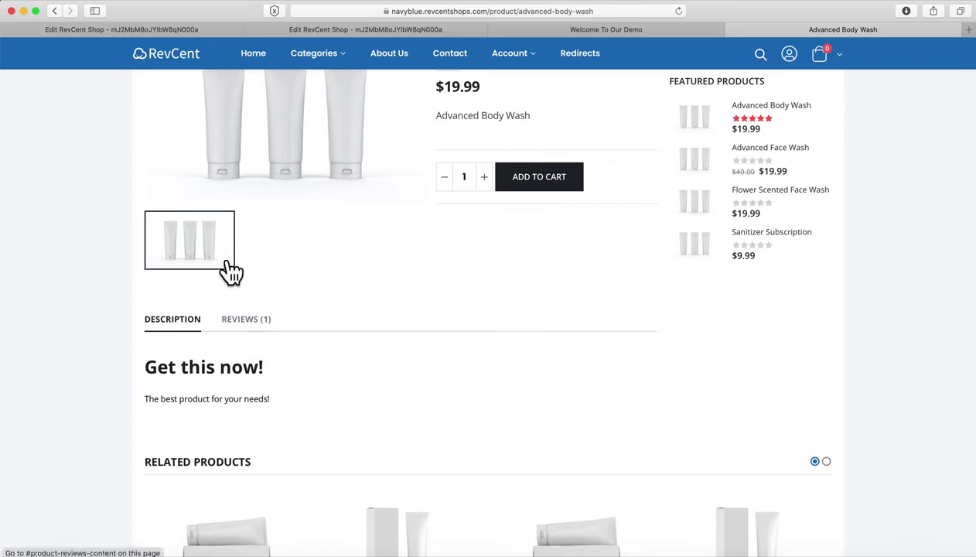
left_click(248, 328)
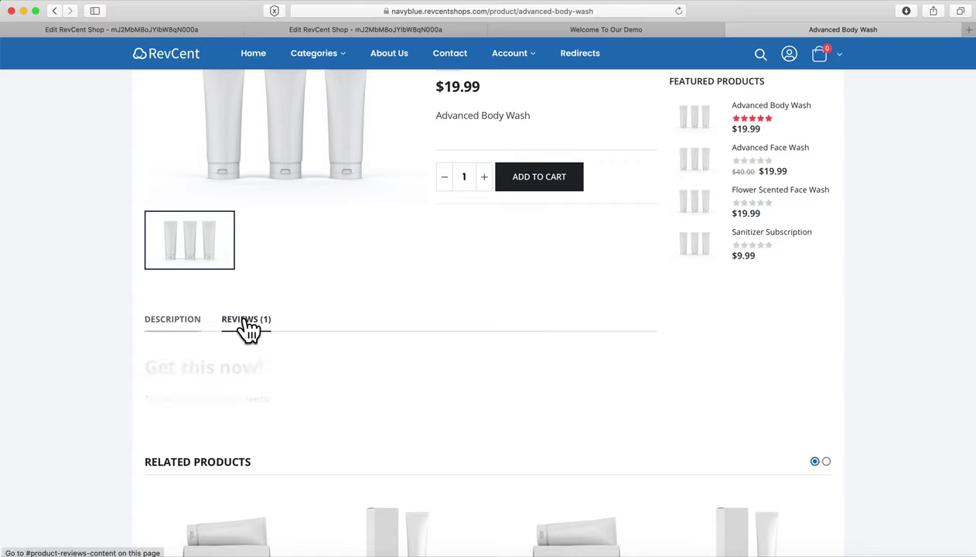
left_click(173, 321)
scroll(422, 312, "down", 3)
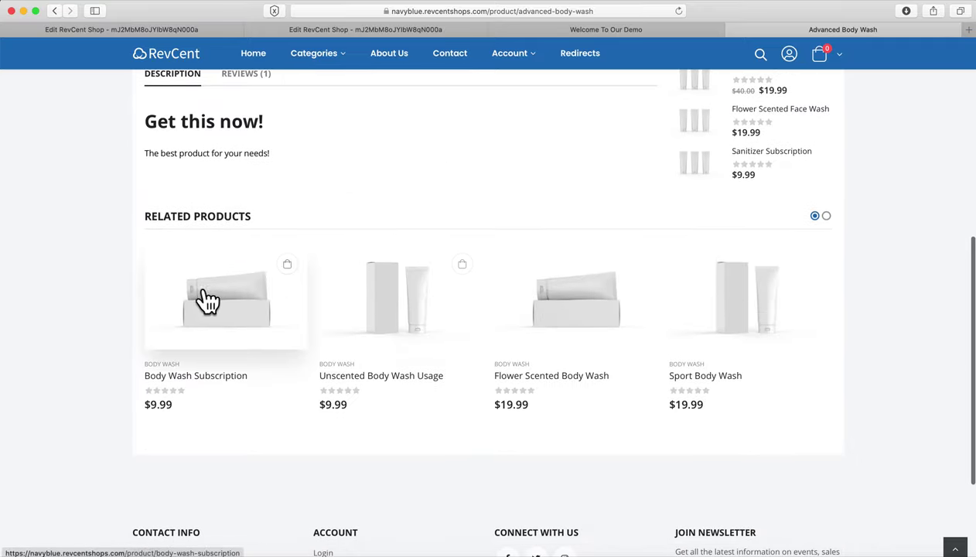
scroll(722, 299, "down", 2)
scroll(722, 298, "up", 3)
scroll(722, 298, "up", 5)
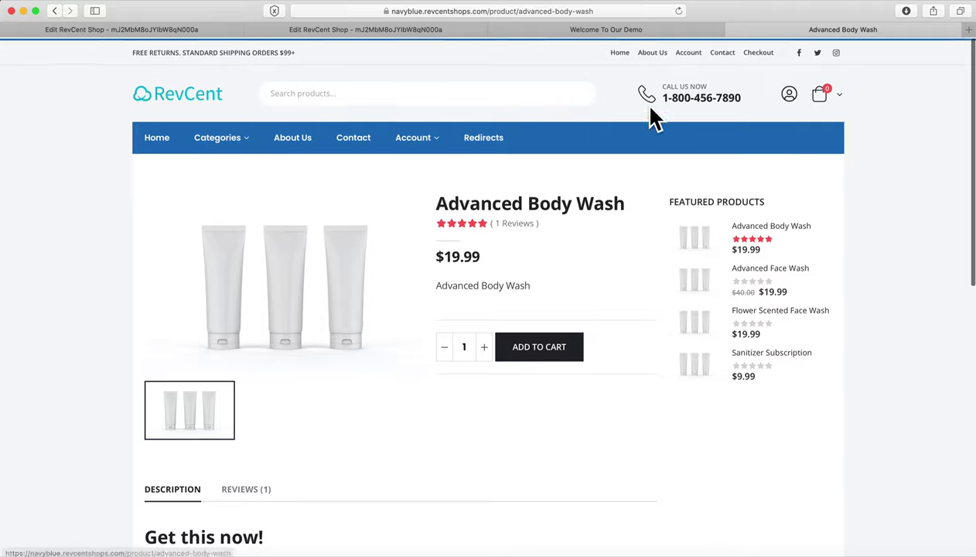
left_click(350, 29)
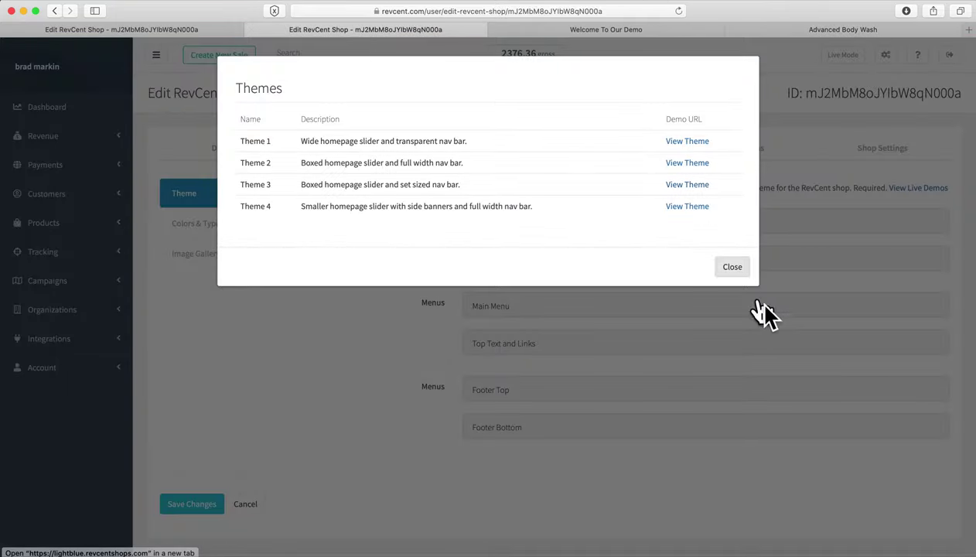
Step: Close the themes list and inspect the Logo branding settings, including the current logo image and its replacement options
left_click(731, 267)
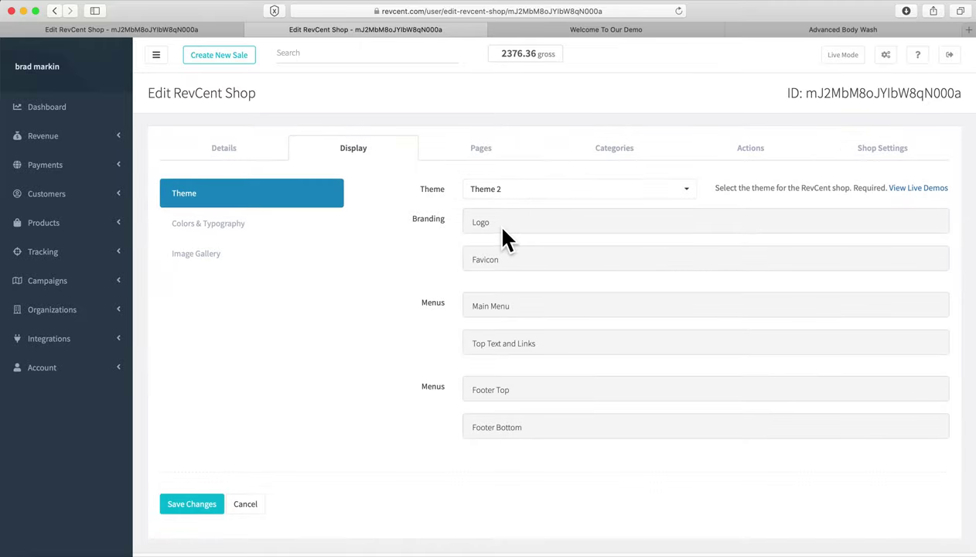
left_click(484, 229)
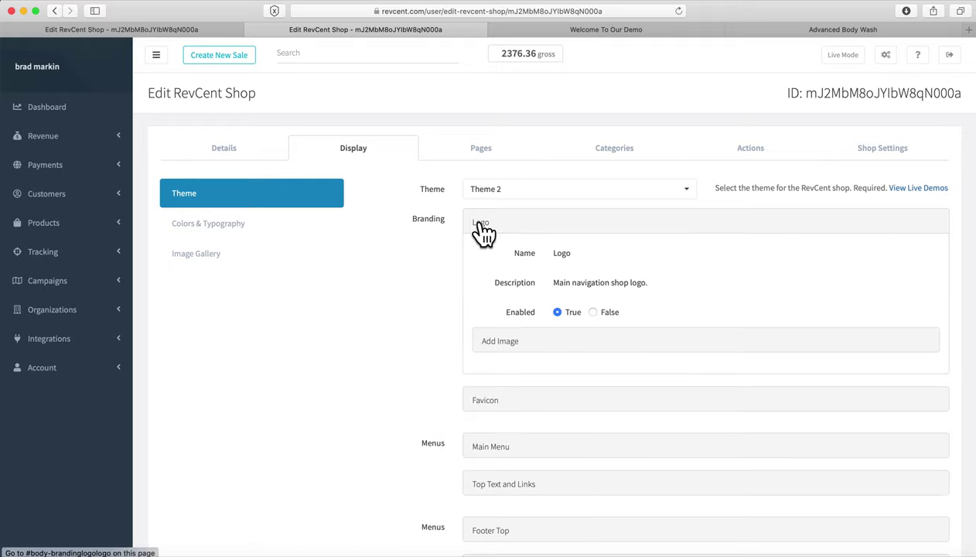
left_click(486, 341)
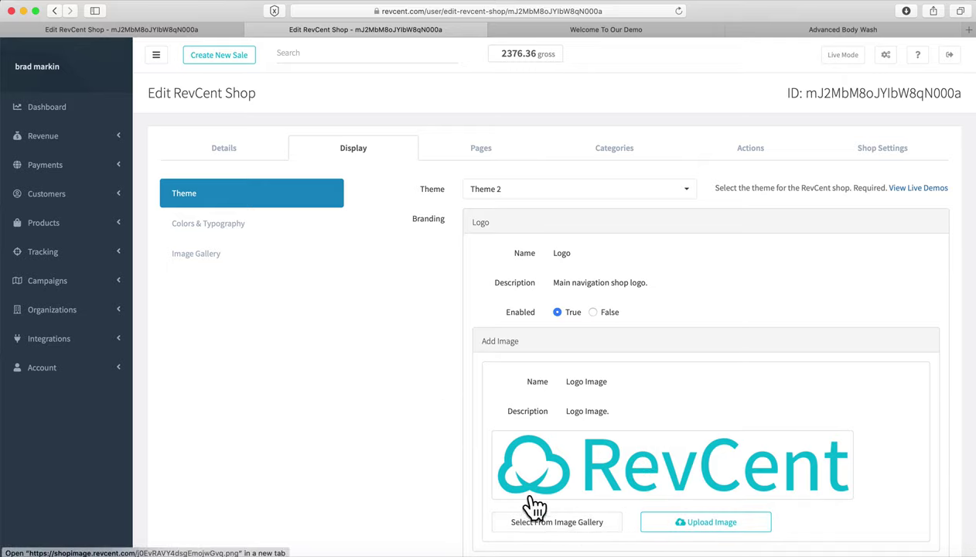
left_click(479, 219)
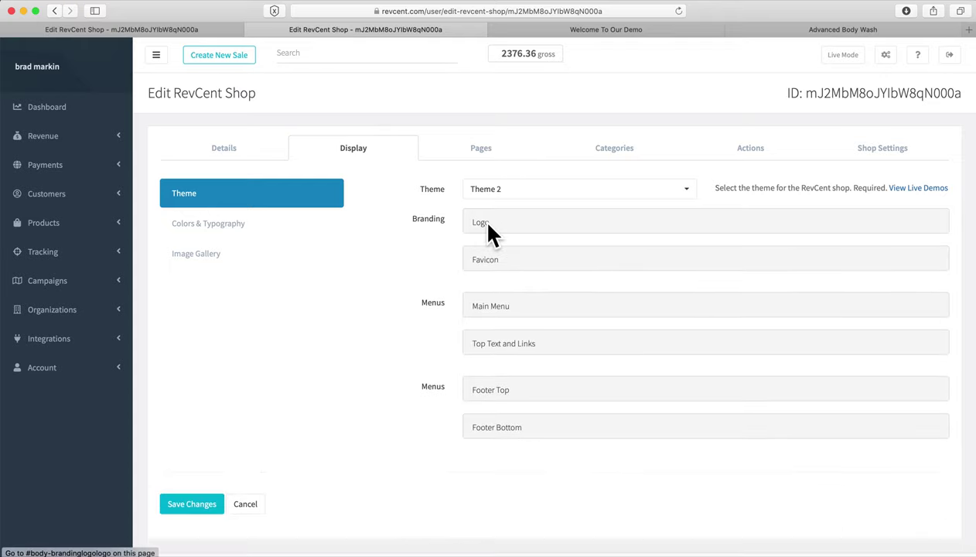
Step: Inspect the Favicon branding settings and its image options, and collapse the section again
left_click(492, 262)
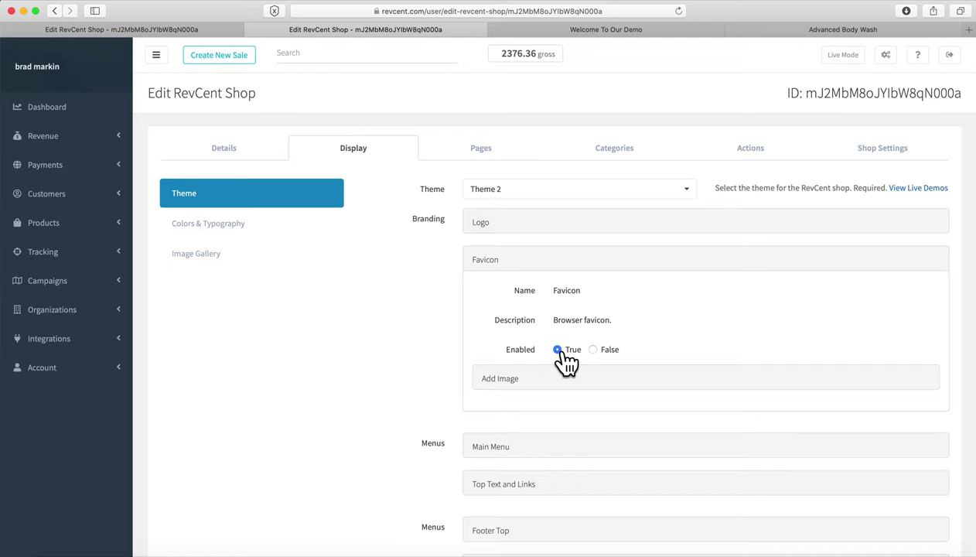
left_click(502, 384)
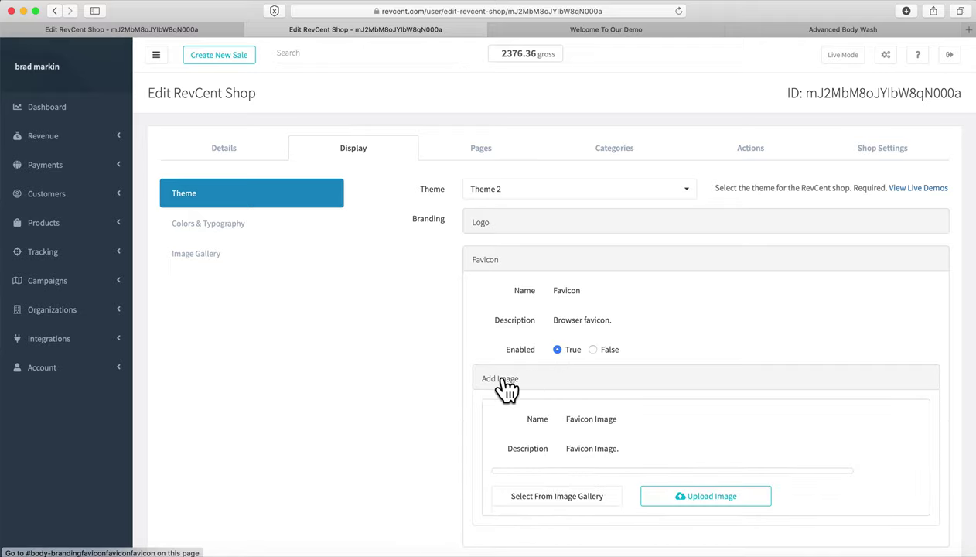
left_click(504, 384)
left_click(489, 265)
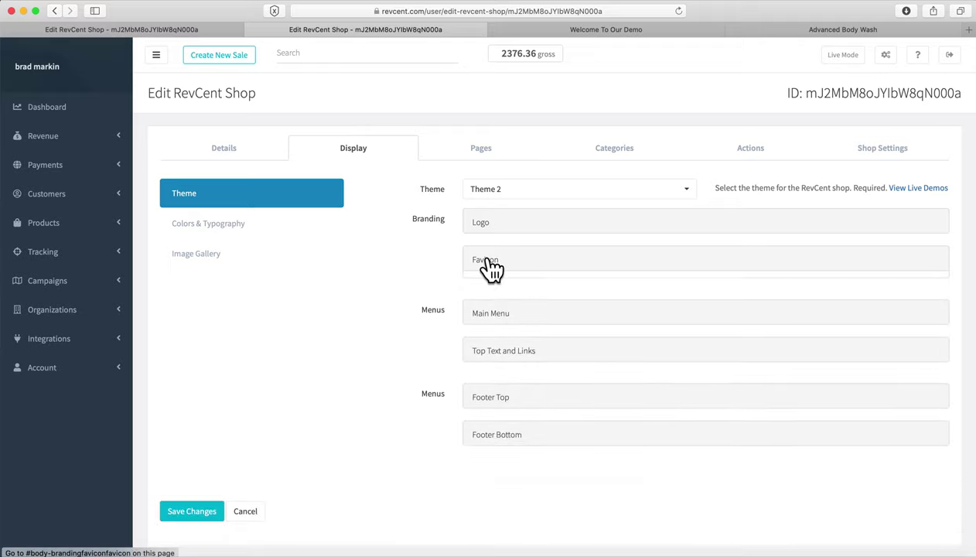
Step: In the Main Menu's Menu Creator, nest the Contact page item beneath the Categories mega menu item
left_click(501, 309)
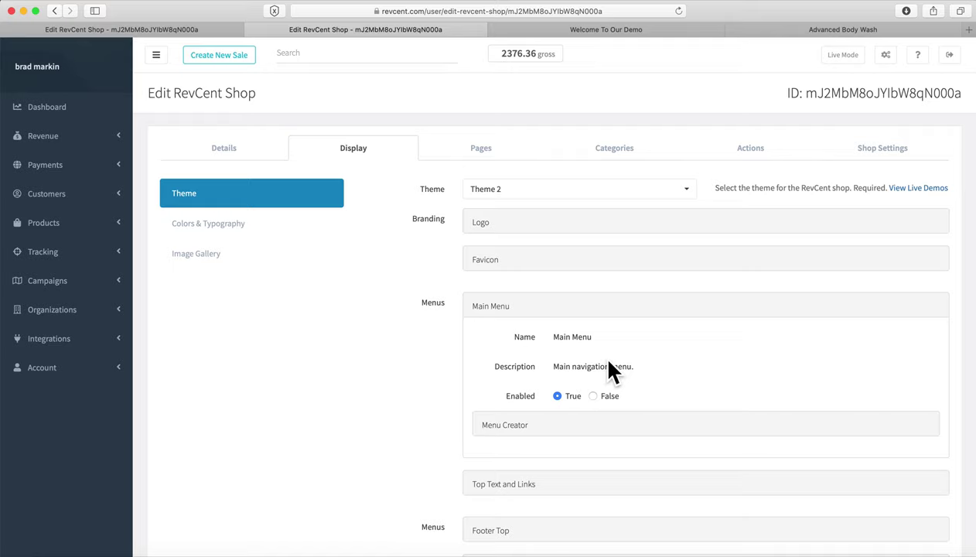
scroll(611, 371, "down", 2)
left_click(514, 371)
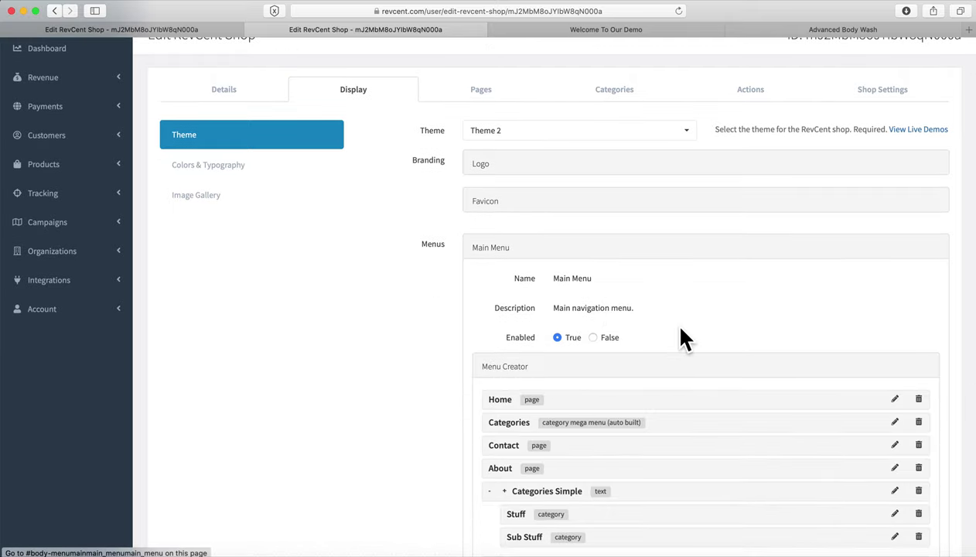
scroll(723, 318, "down", 5)
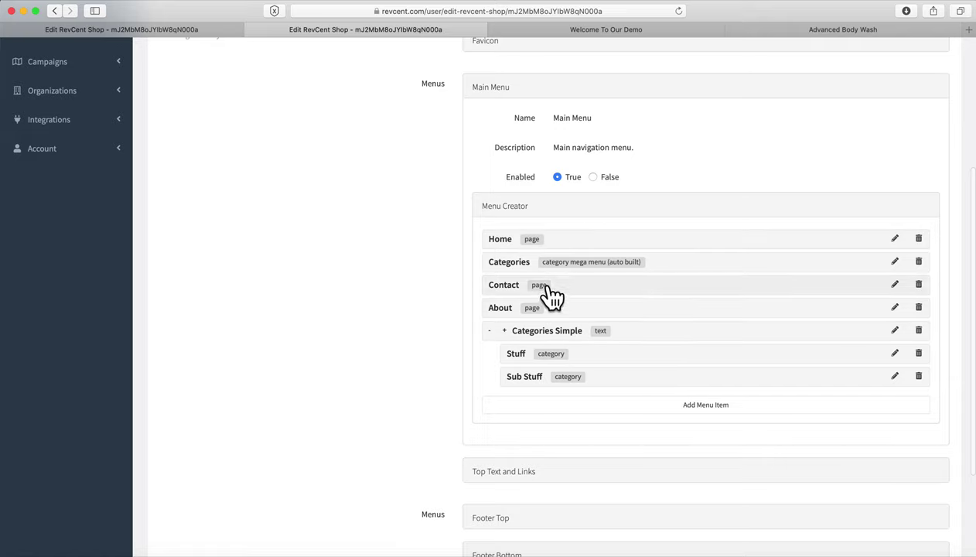
left_click_drag(500, 285, 555, 284)
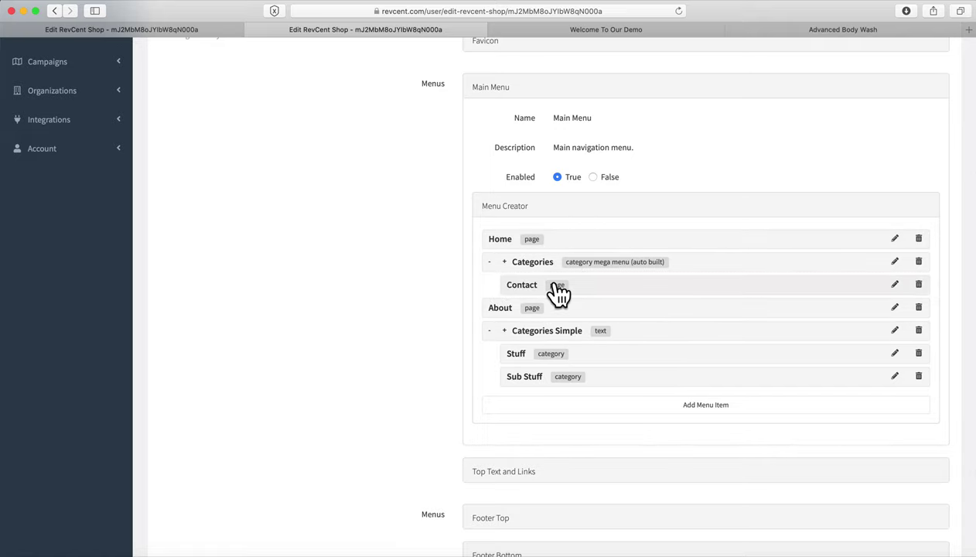
left_click_drag(616, 294, 594, 294)
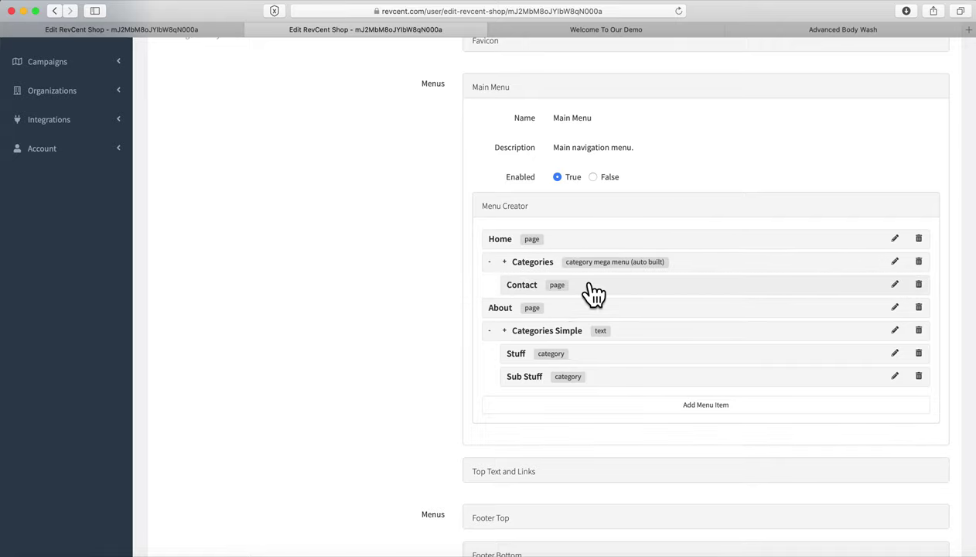
Step: Examine the Top Text and Links menu settings, including the HTML editor for its Left Content
scroll(553, 363, "down", 3)
left_click(521, 340)
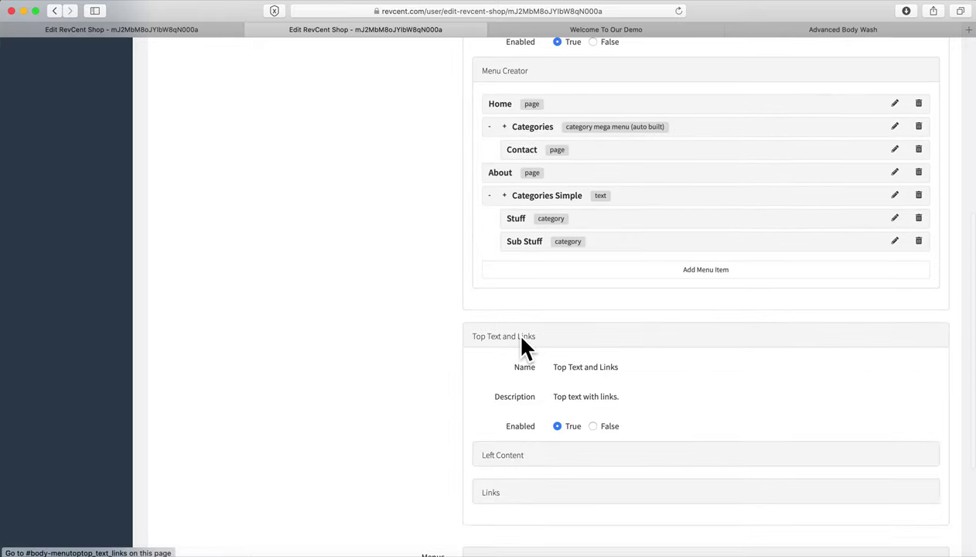
scroll(676, 380, "down", 2)
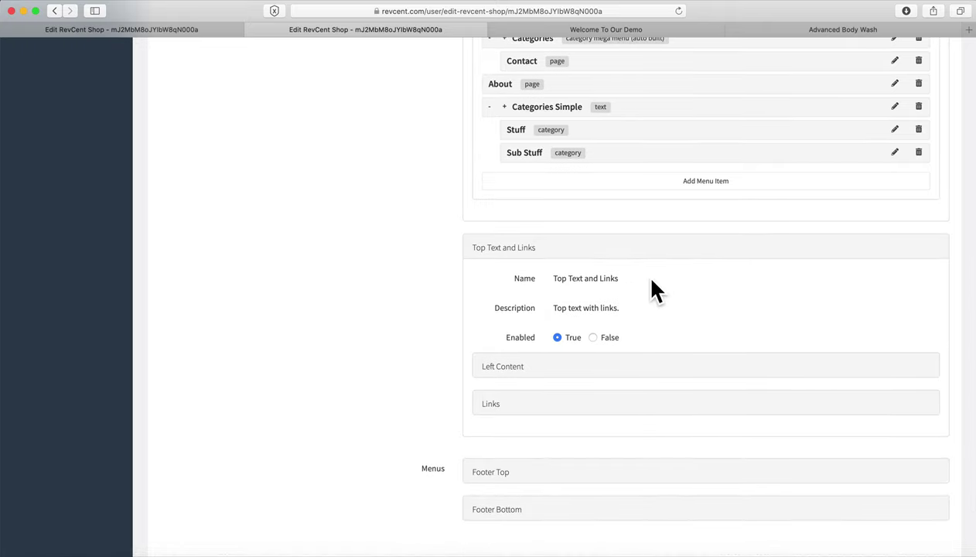
left_click(516, 367)
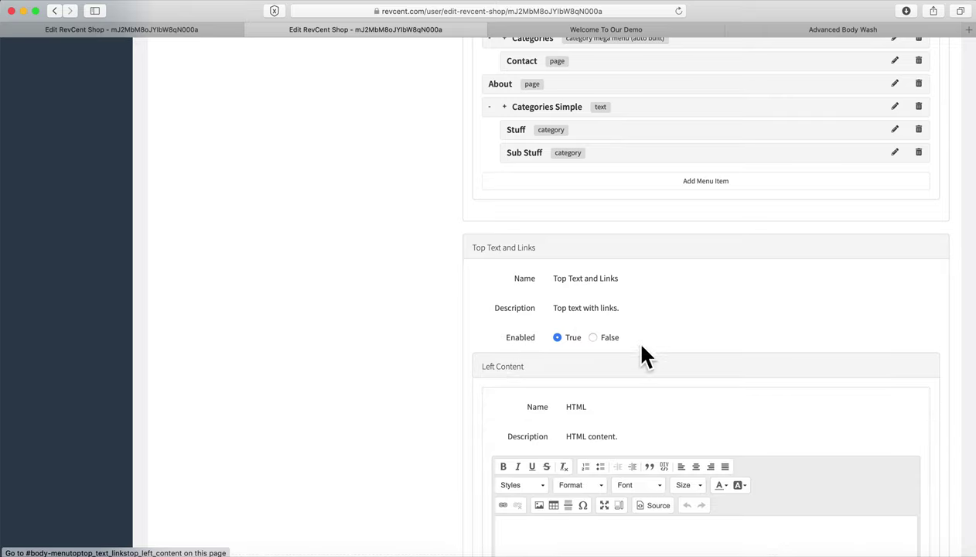
scroll(627, 358, "down", 5)
left_click(607, 340)
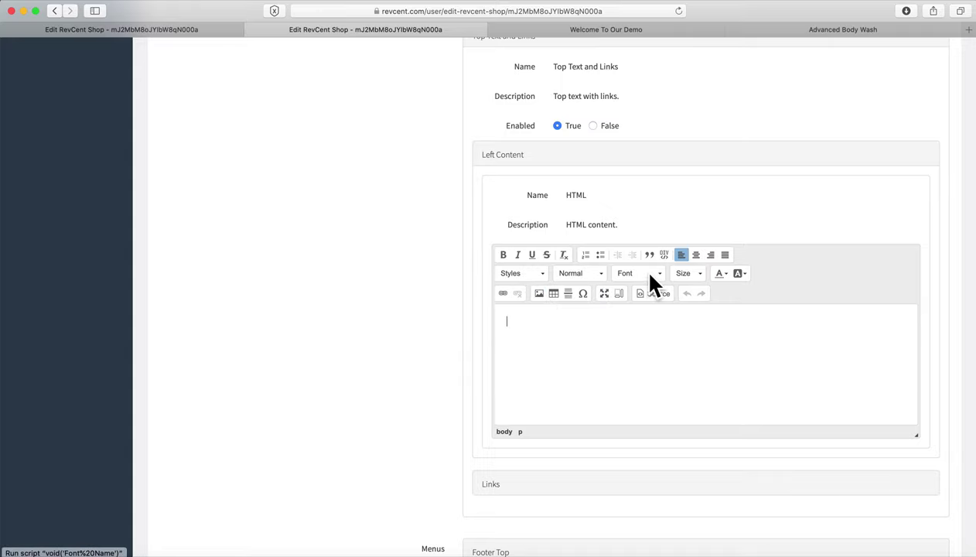
scroll(463, 340, "down", 4)
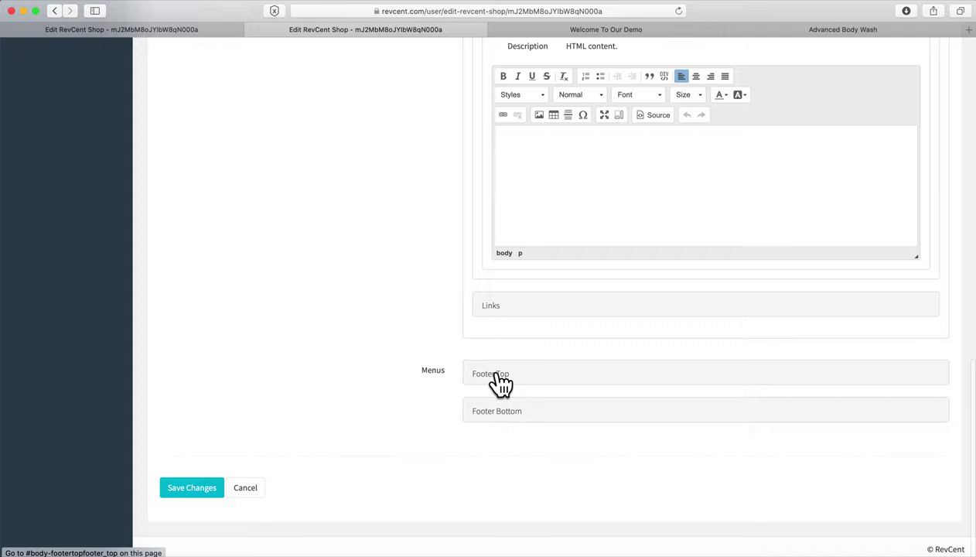
scroll(499, 379, "down", 1)
scroll(409, 187, "up", 15)
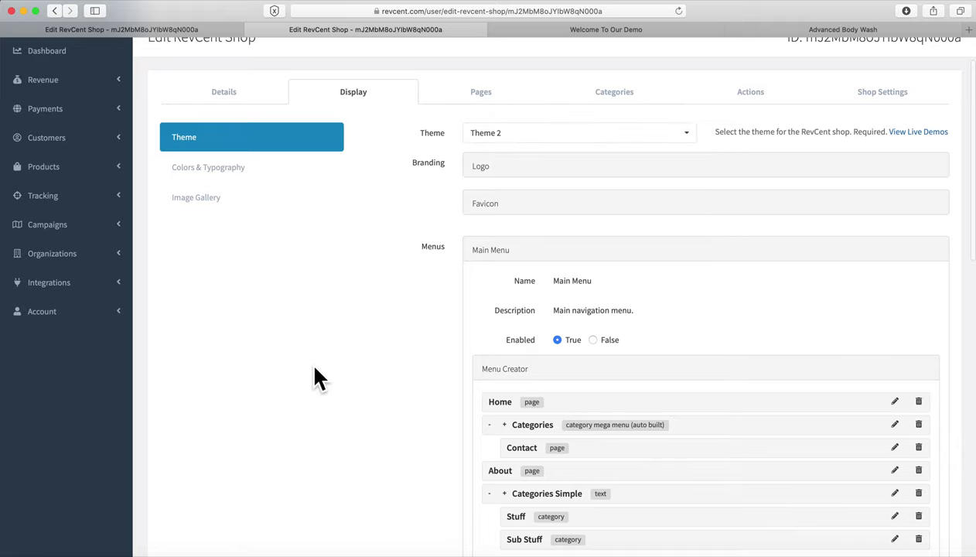
Step: Examine the Footer Top section's description and shortcodes, and the HTML content of its Column 1
scroll(344, 377, "down", 3)
scroll(360, 383, "down", 7)
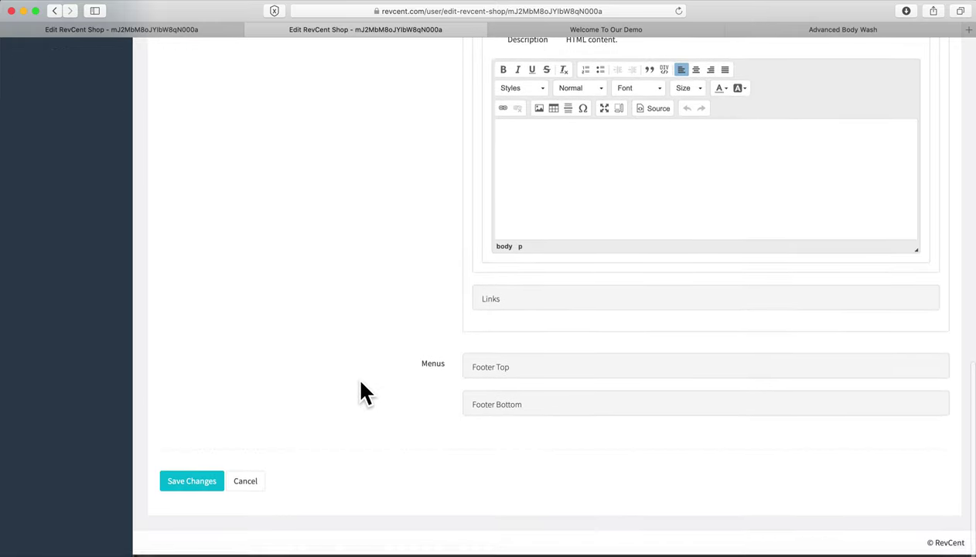
left_click(509, 382)
scroll(392, 408, "down", 5)
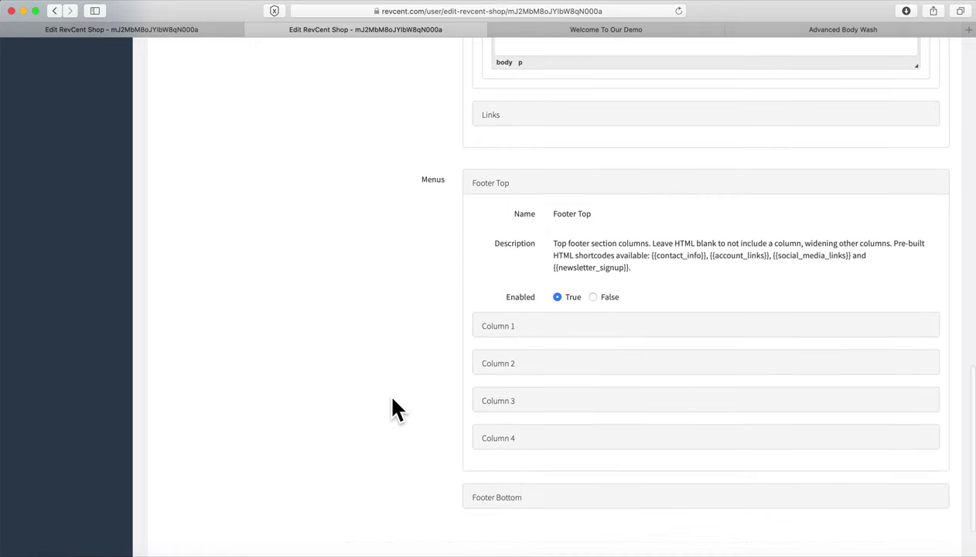
left_click(510, 331)
scroll(458, 359, "down", 5)
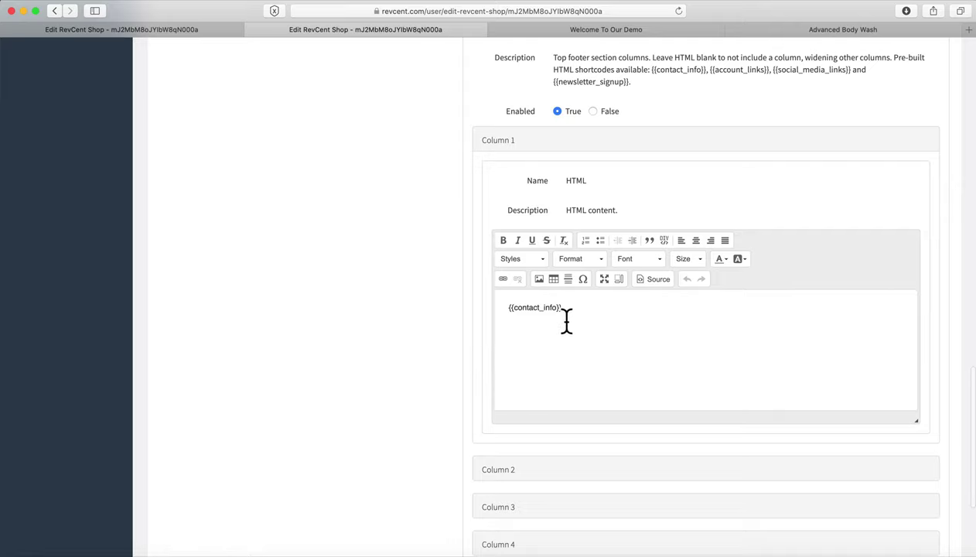
Step: Inspect the {{account_links}} shortcode in the HTML content of Footer Top's Column 2
left_click(499, 471)
scroll(431, 419, "down", 5)
left_click(585, 374)
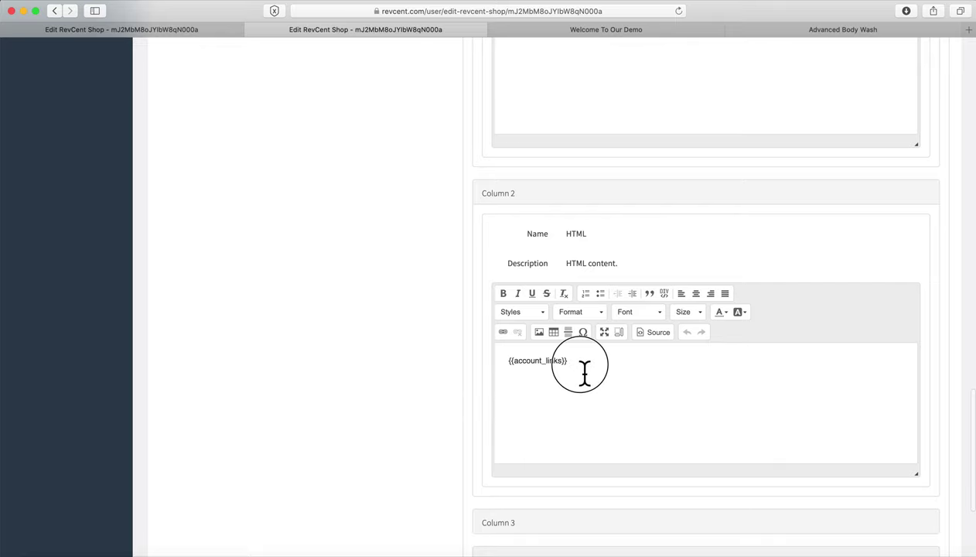
left_click_drag(584, 374, 525, 371)
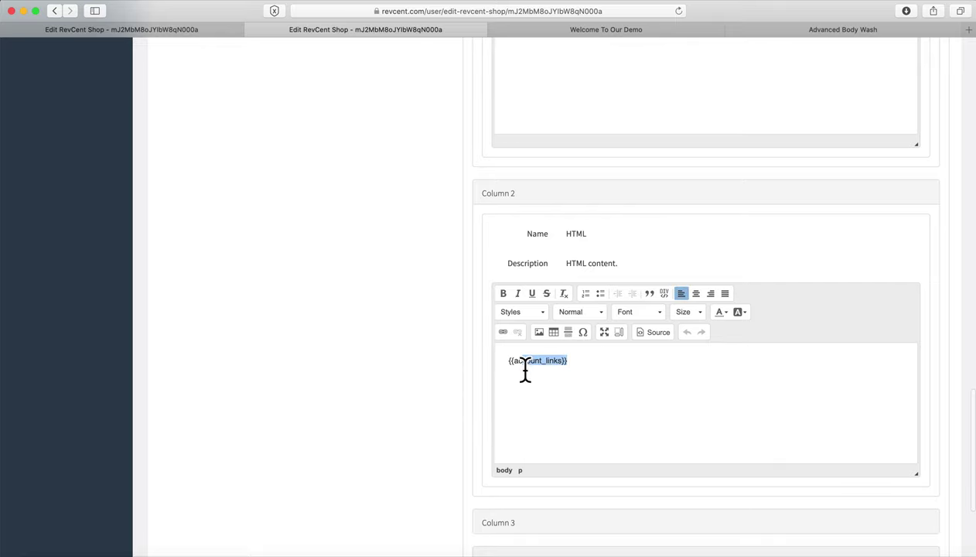
left_click(582, 376)
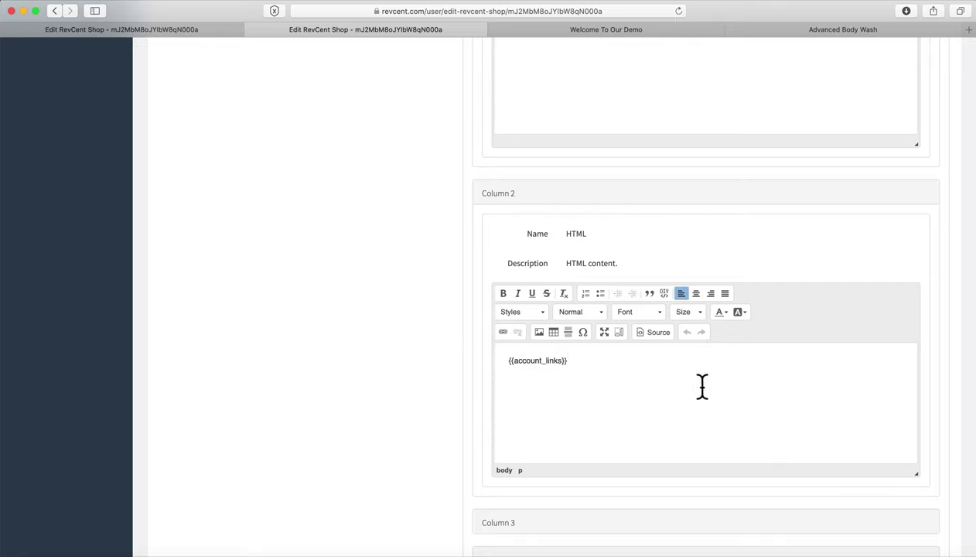
Step: Check the HTML content of Footer Top's Column 3, and collapse Columns 3, 2 and 1
scroll(701, 387, "down", 4)
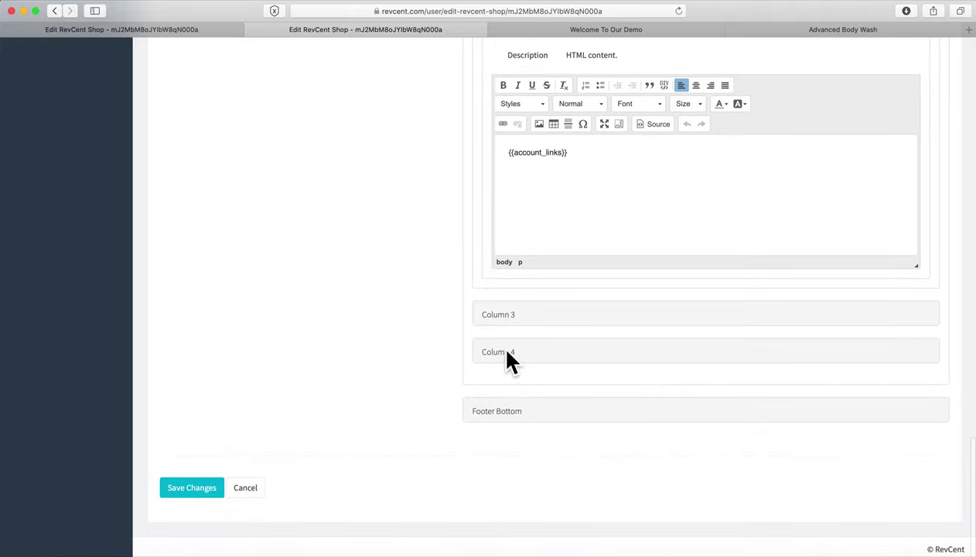
left_click(501, 314)
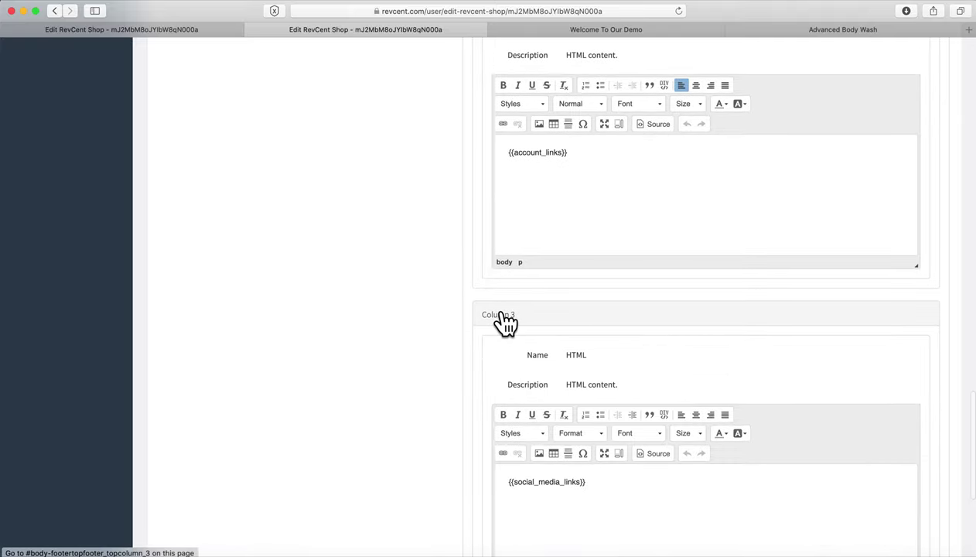
left_click(501, 314)
scroll(510, 309, "up", 4)
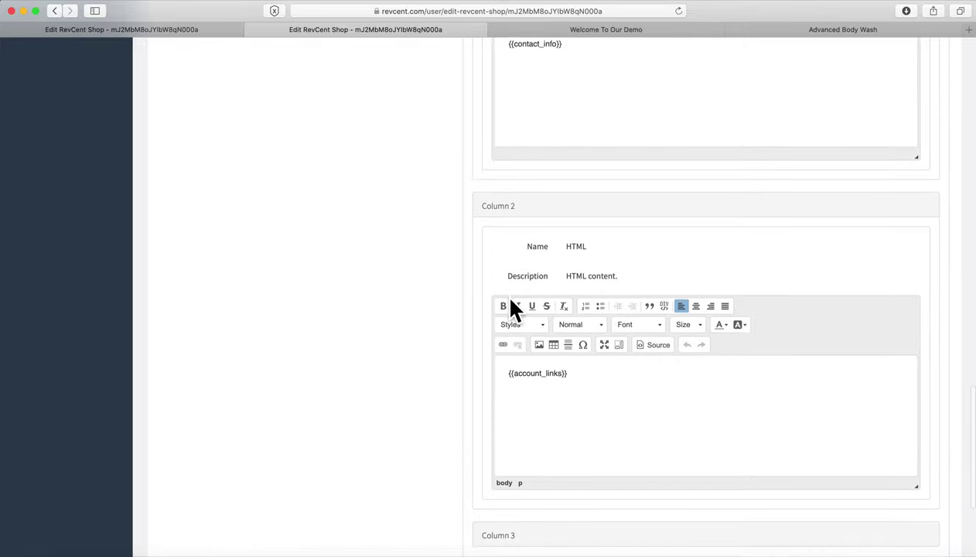
left_click(497, 212)
scroll(501, 216, "up", 4)
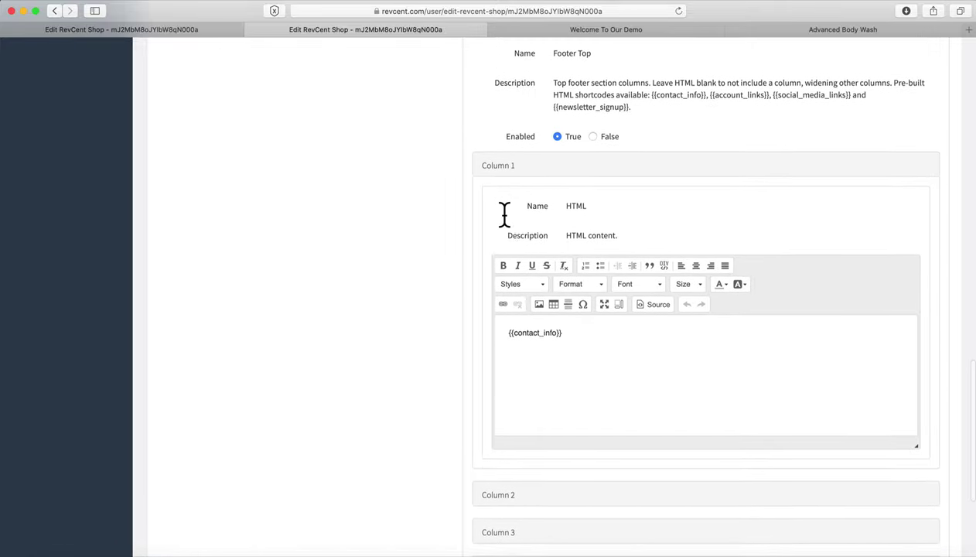
left_click(503, 166)
scroll(502, 167, "up", 4)
Step: In the shop's Colors & Typography display settings, set the body font family to Artifika
scroll(503, 170, "up", 15)
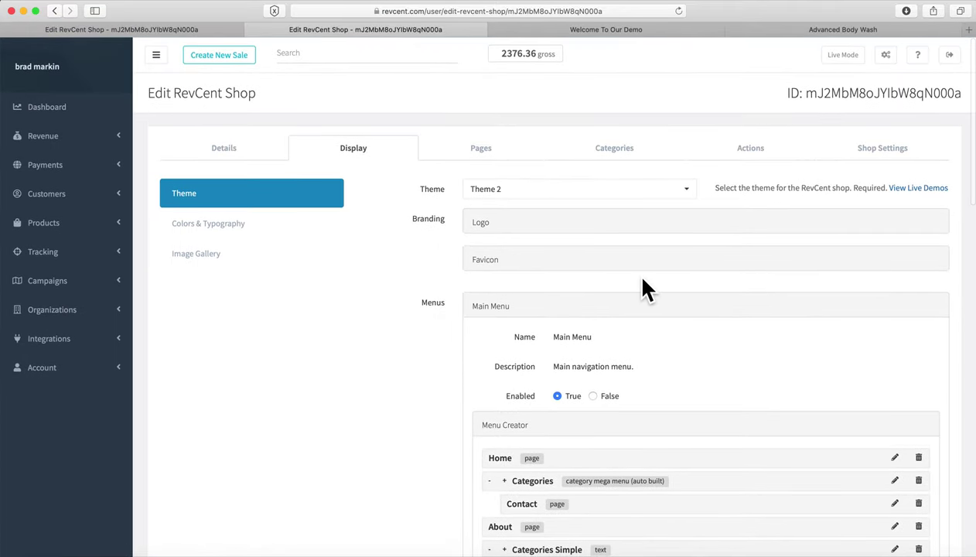
left_click(238, 234)
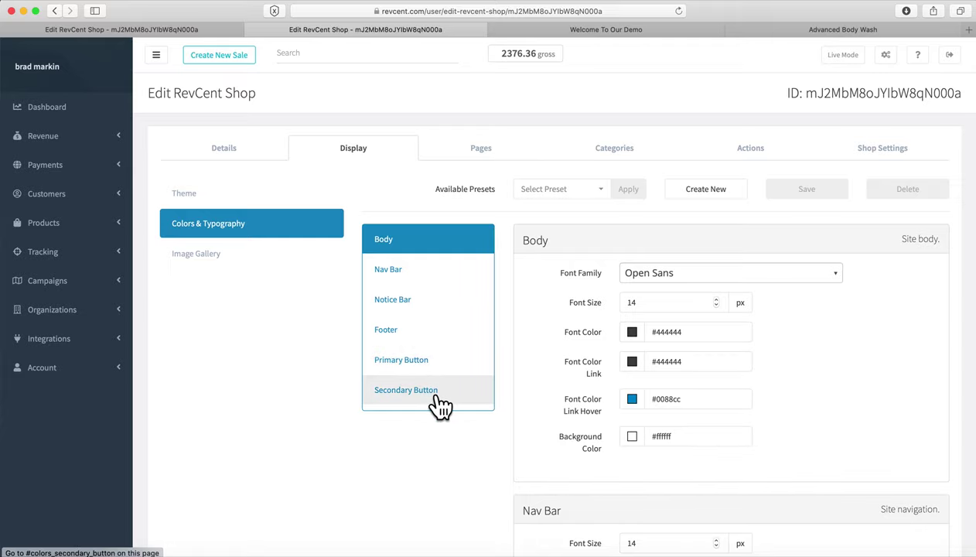
scroll(881, 297, "down", 3)
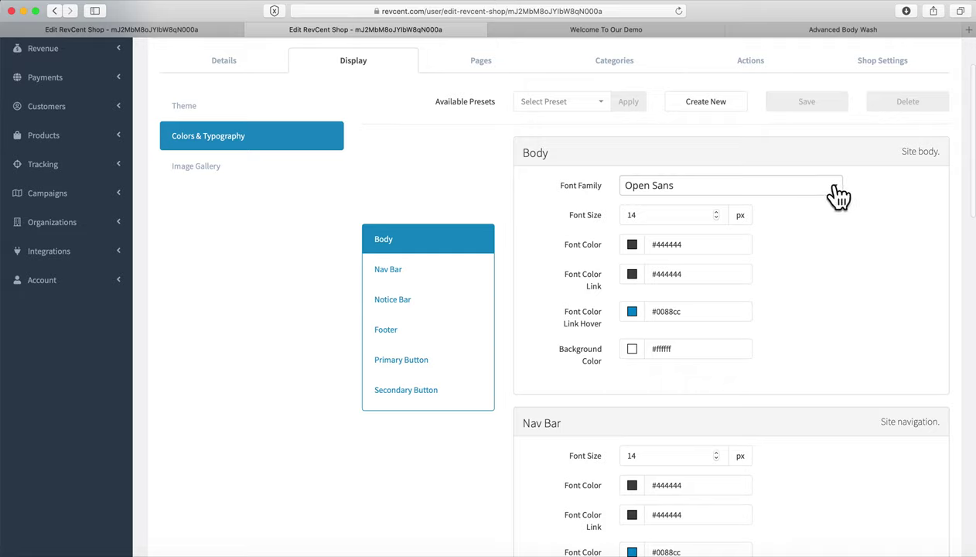
left_click(837, 190)
scroll(718, 264, "down", 4)
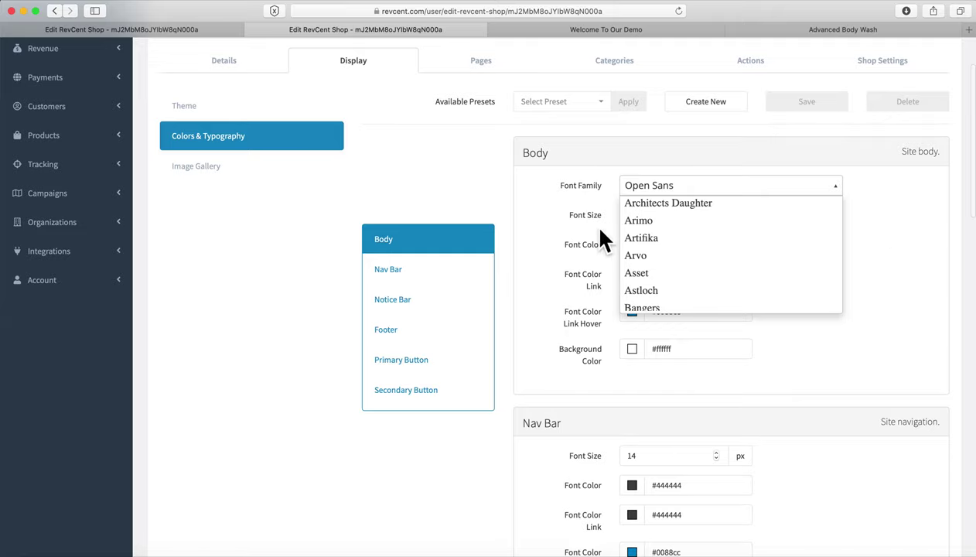
scroll(653, 221, "down", 1)
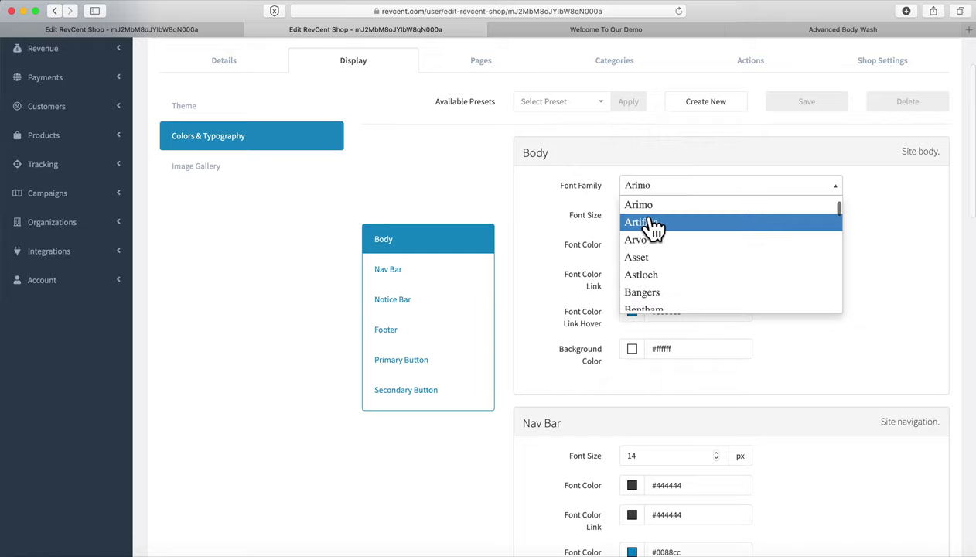
left_click(648, 219)
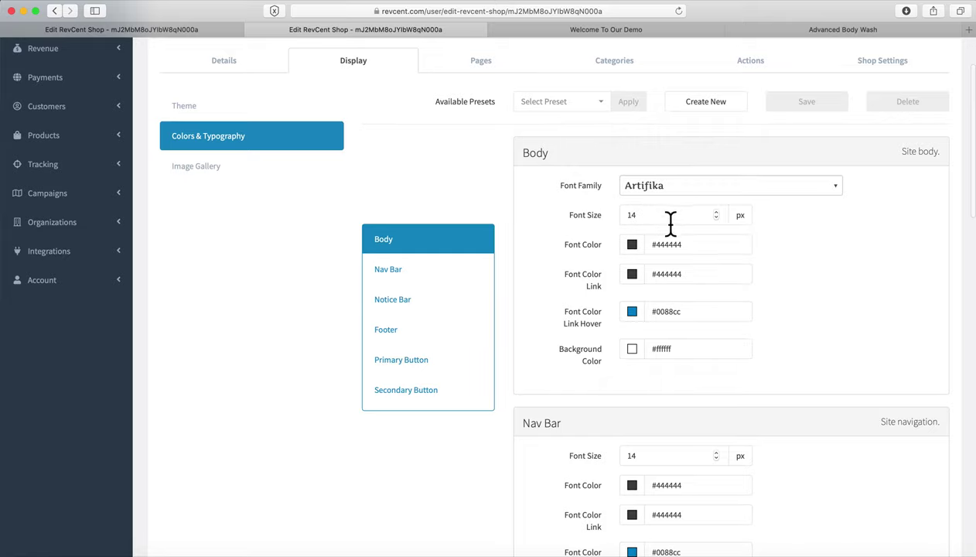
Step: Set the body's link hover font color to light green #88d7aa
left_click(661, 221)
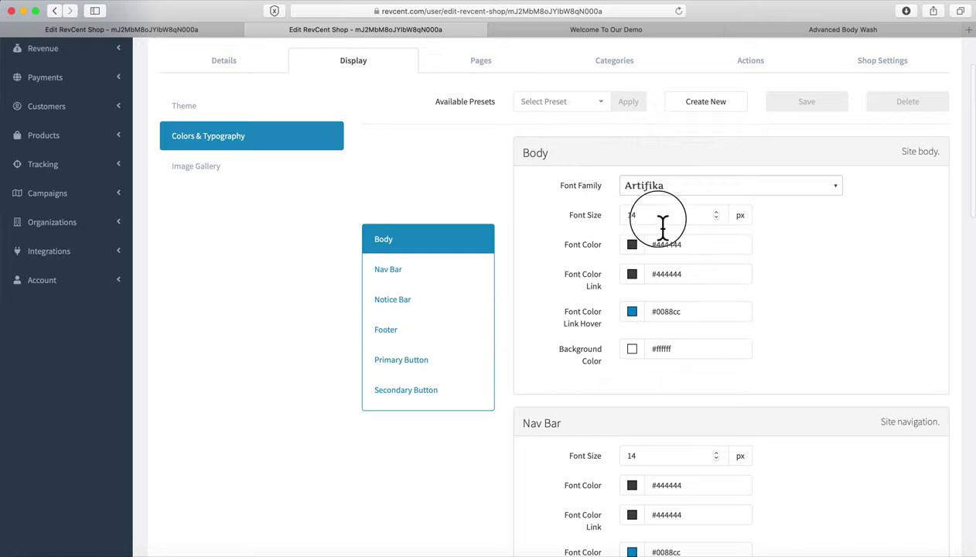
left_click(551, 253)
left_click(632, 312)
left_click_drag(772, 369, 766, 410)
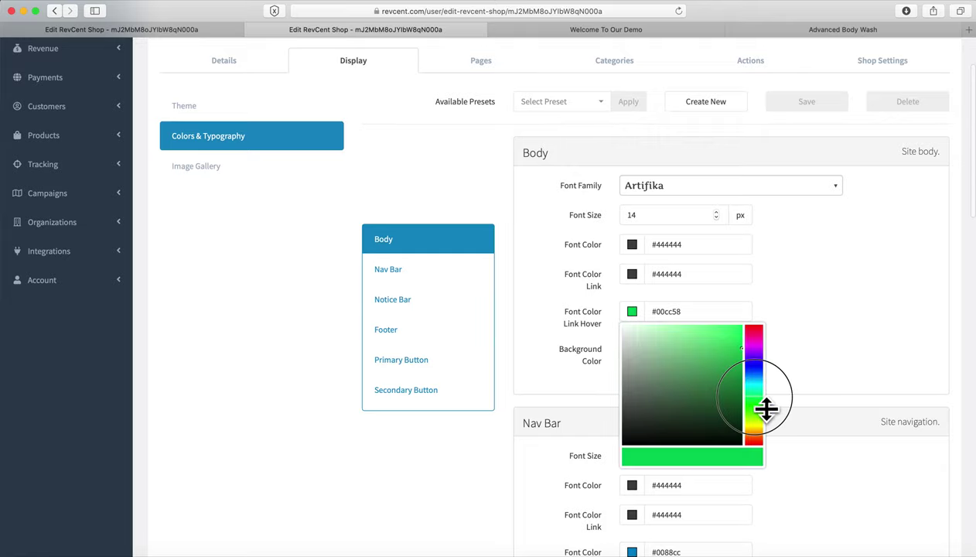
left_click(665, 342)
left_click(818, 300)
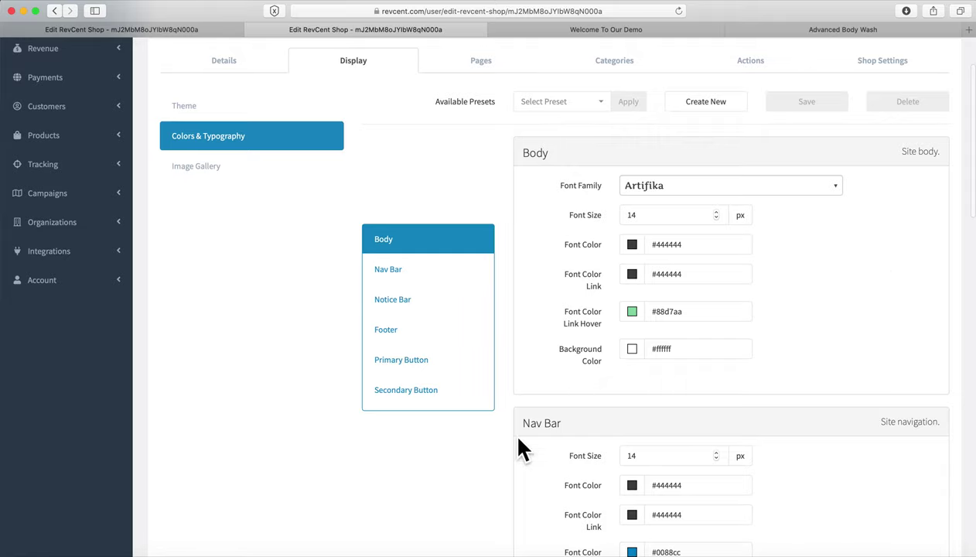
Step: Check the top notice bar on the demo storefront, close the Welcome To Our Demo page and return to the shop's Notice Bar settings
scroll(518, 440, "down", 5)
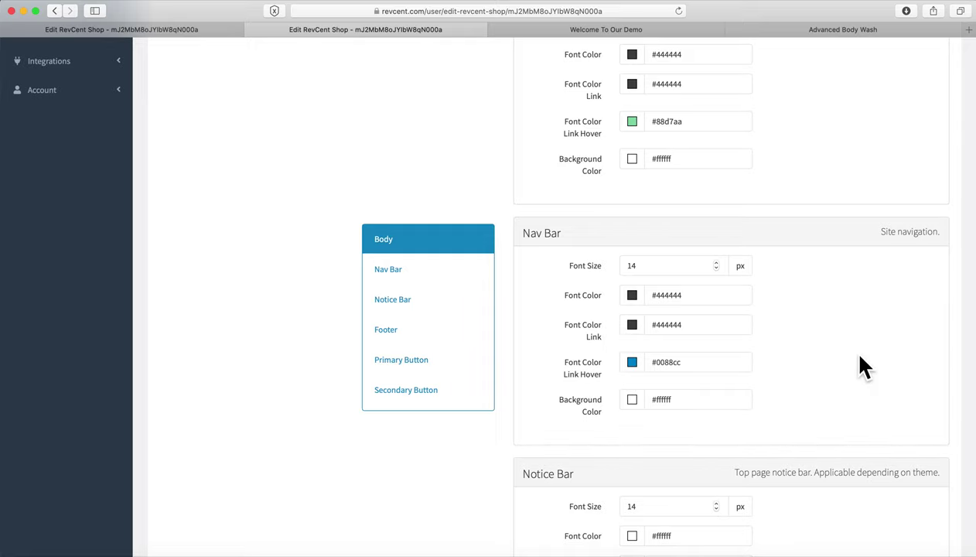
scroll(845, 347, "down", 6)
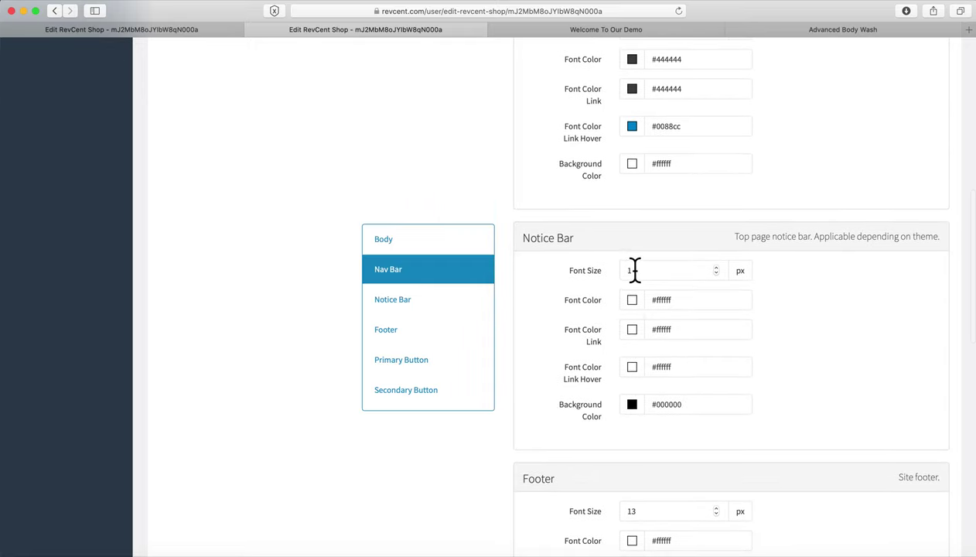
left_click(798, 30)
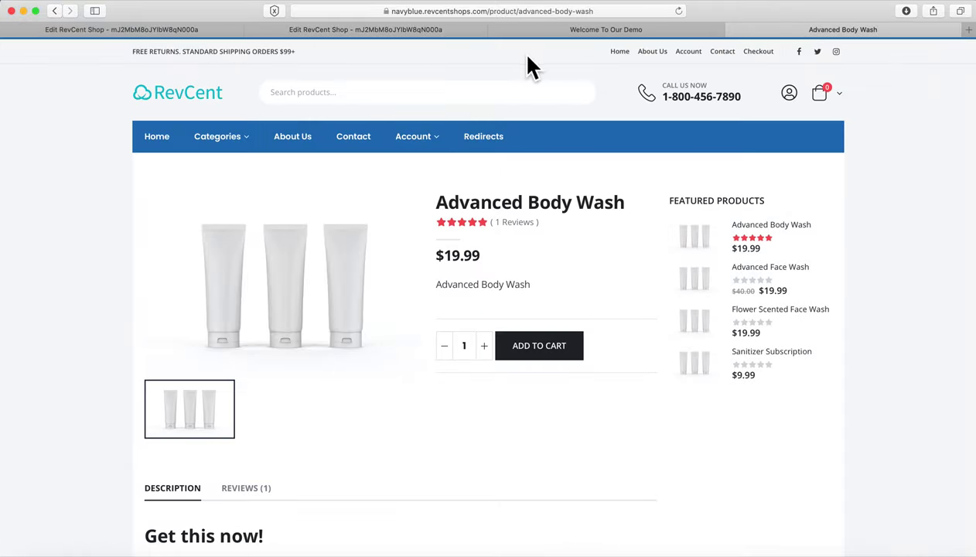
left_click(579, 29)
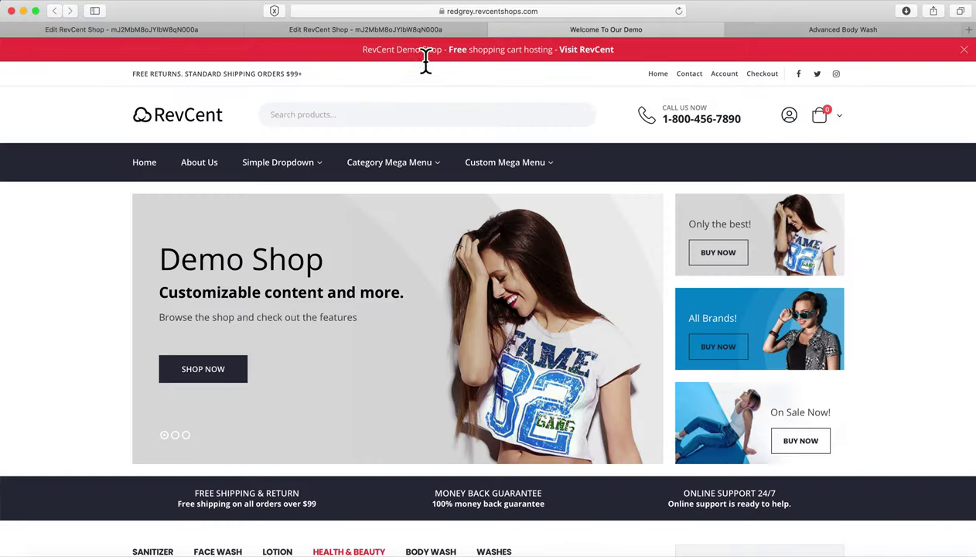
left_click(496, 29)
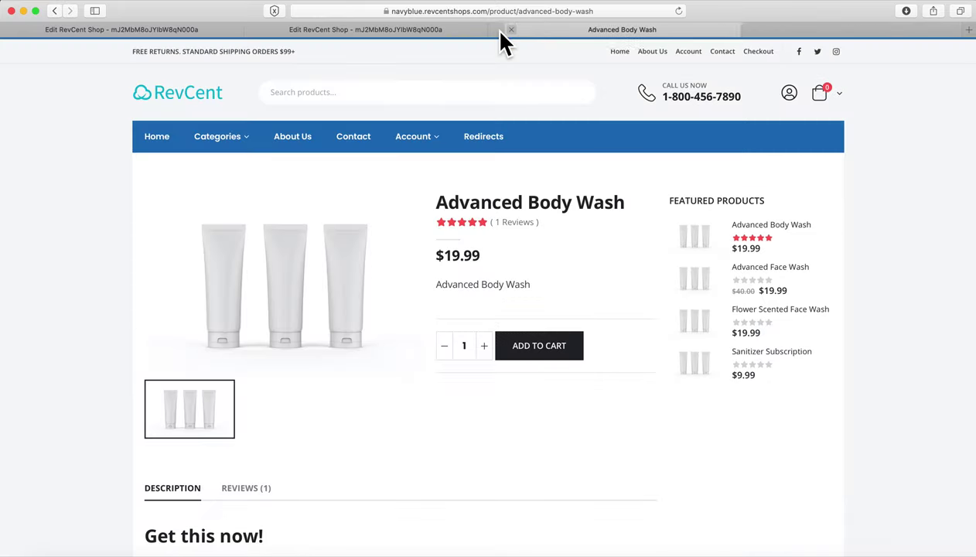
left_click(470, 32)
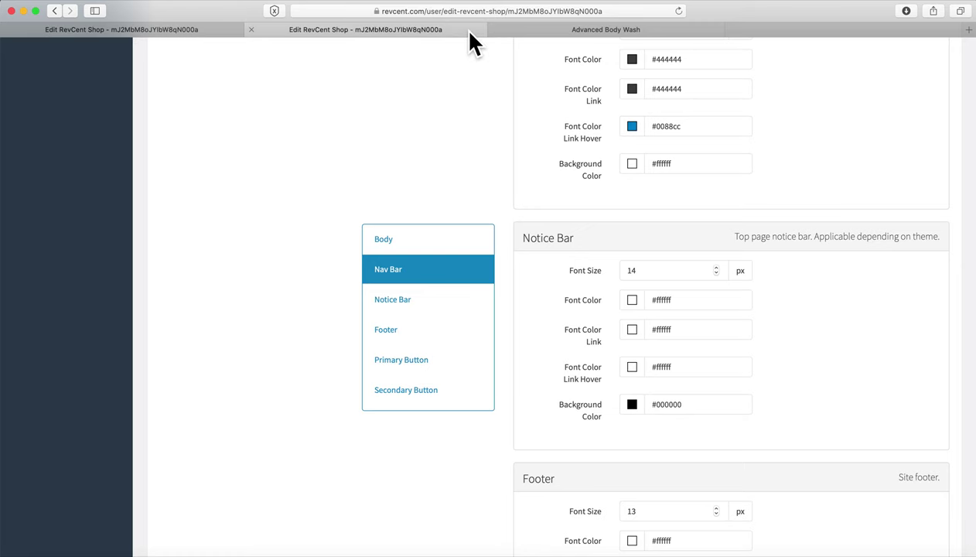
Step: Review the Footer, Primary Button and Secondary Button font and color settings, and view the shop's Image Gallery
scroll(772, 359, "down", 5)
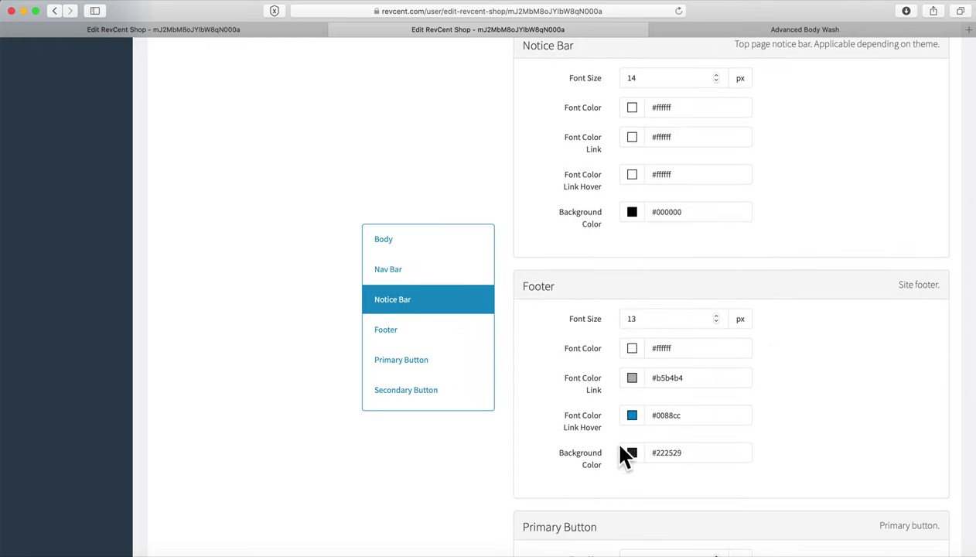
scroll(914, 410, "down", 8)
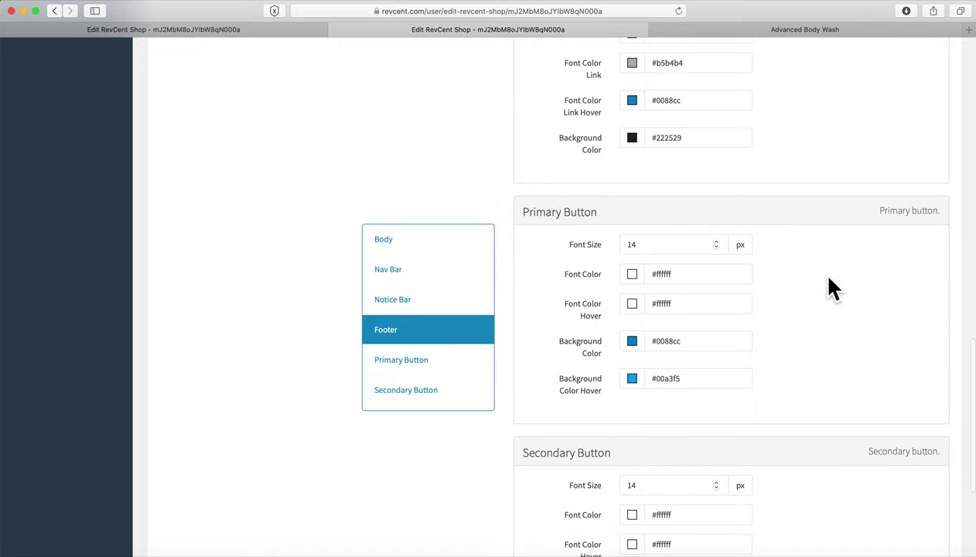
scroll(829, 340, "down", 5)
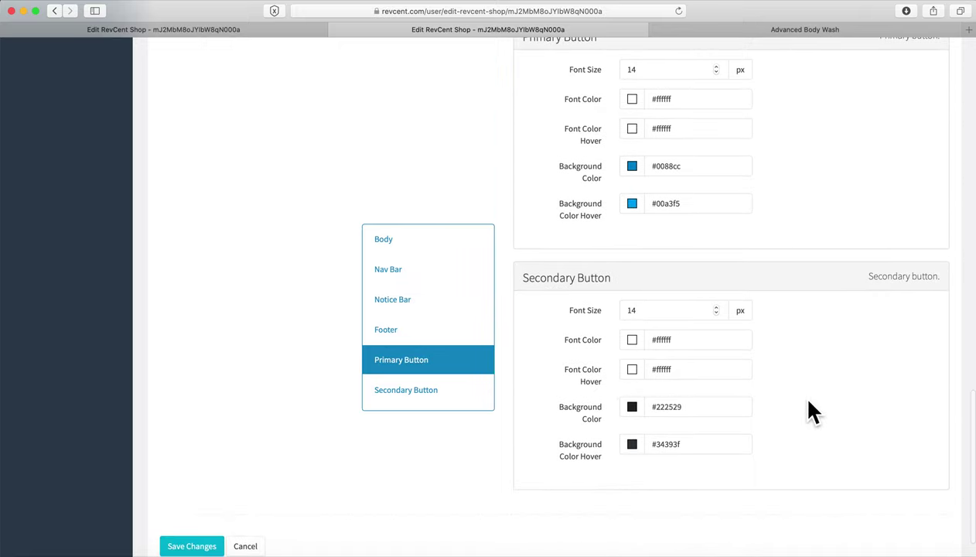
scroll(812, 412, "down", 2)
scroll(812, 412, "up", 4)
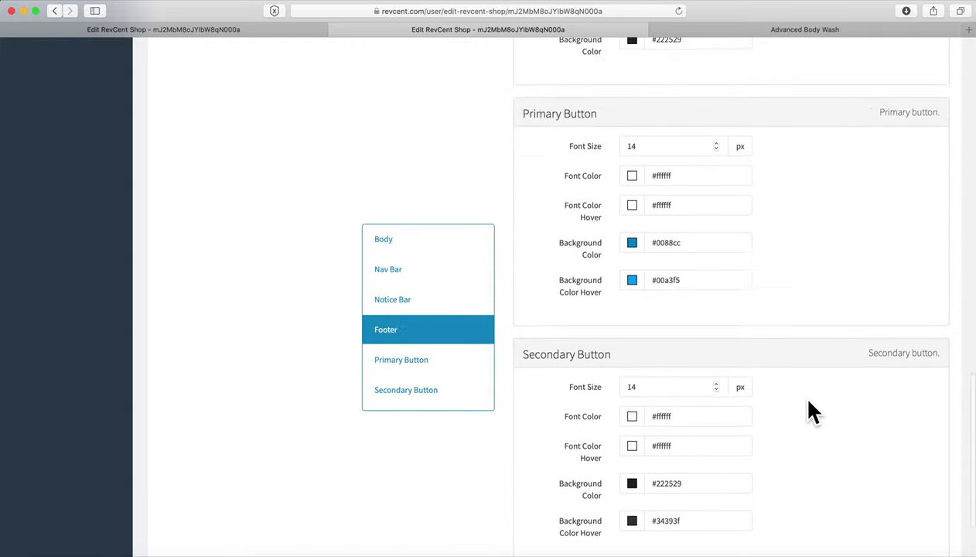
scroll(811, 412, "up", 15)
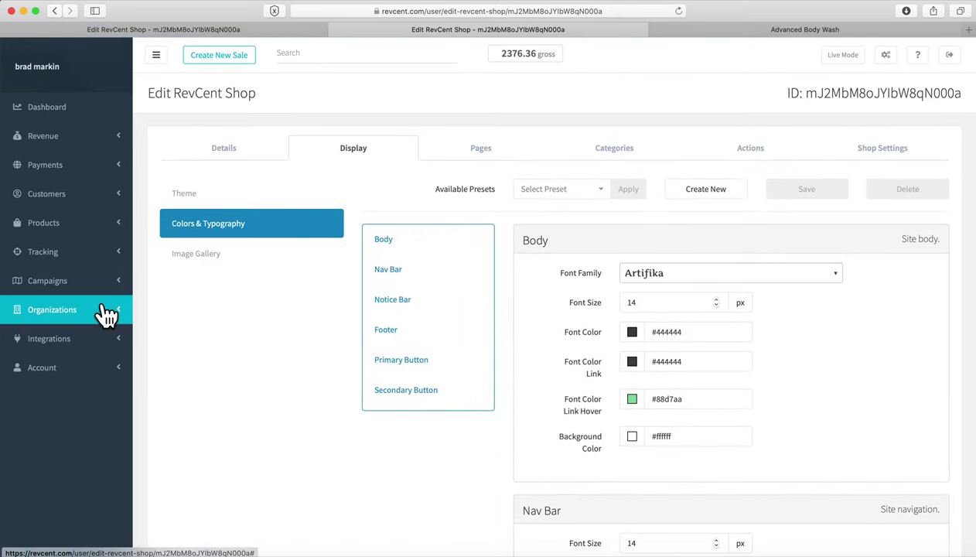
left_click(199, 260)
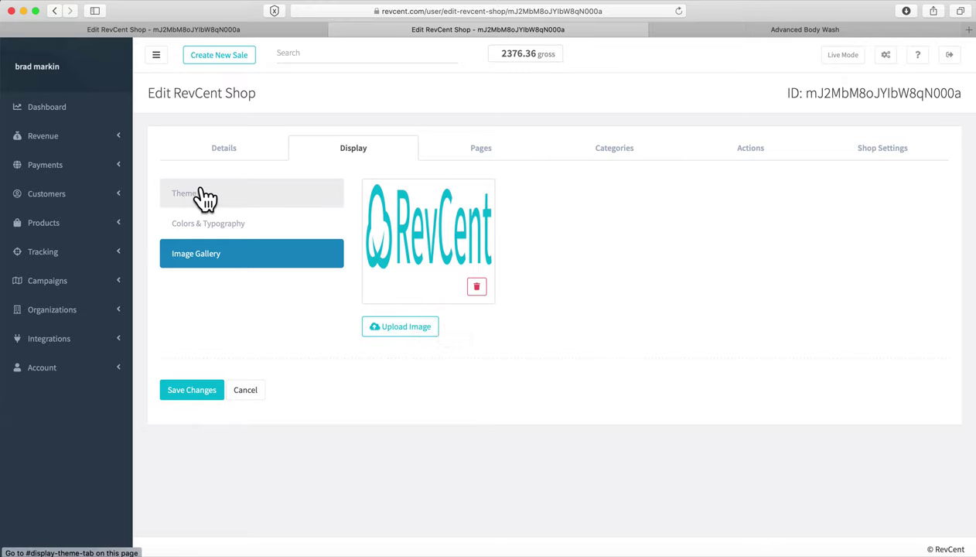
Step: Add a new page to the shop's pages, keeping its page type as Custom Content
left_click(480, 151)
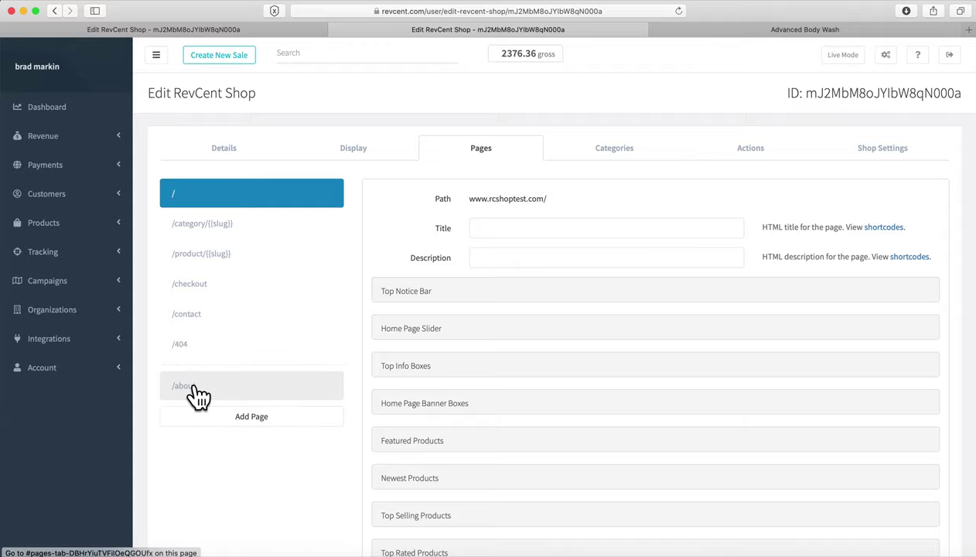
left_click(253, 418)
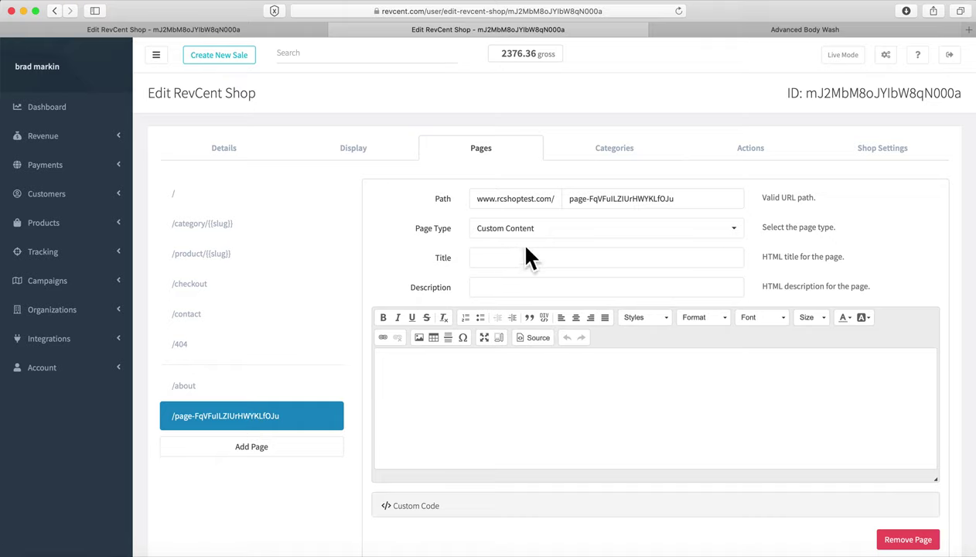
left_click_drag(693, 203, 497, 198)
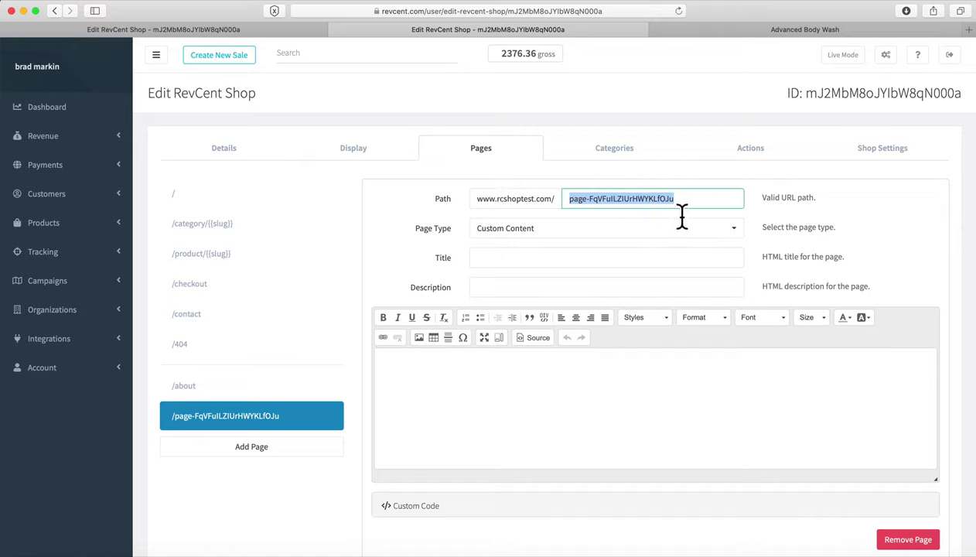
left_click(564, 228)
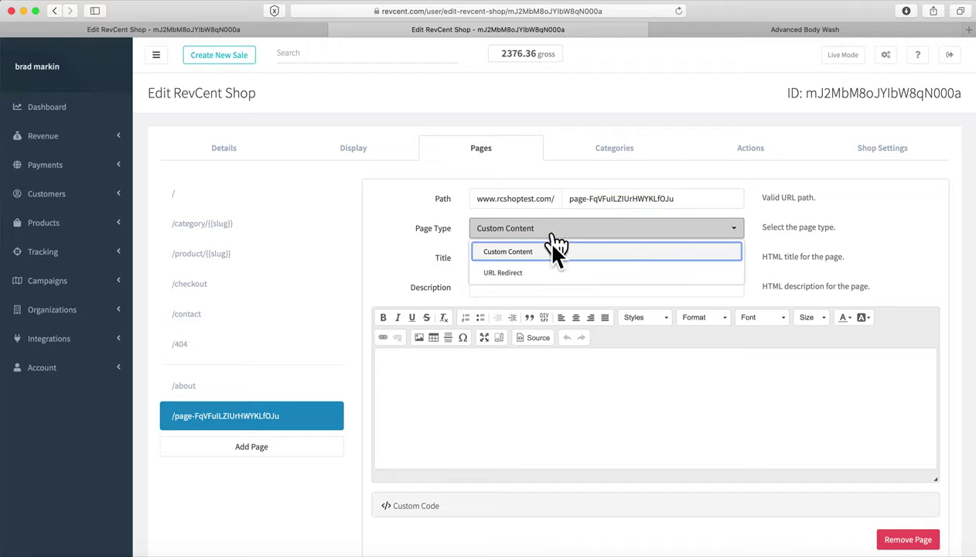
left_click(522, 252)
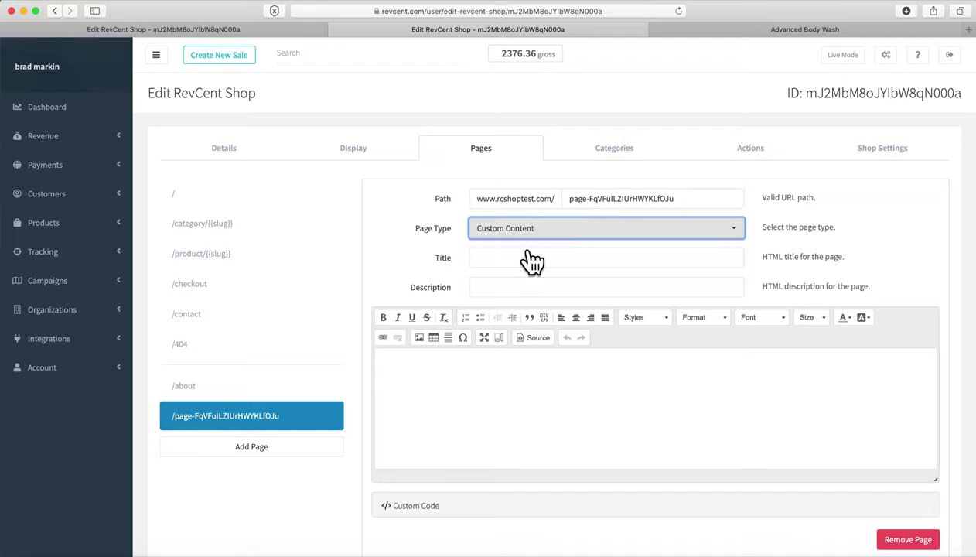
left_click(539, 242)
left_click(424, 237)
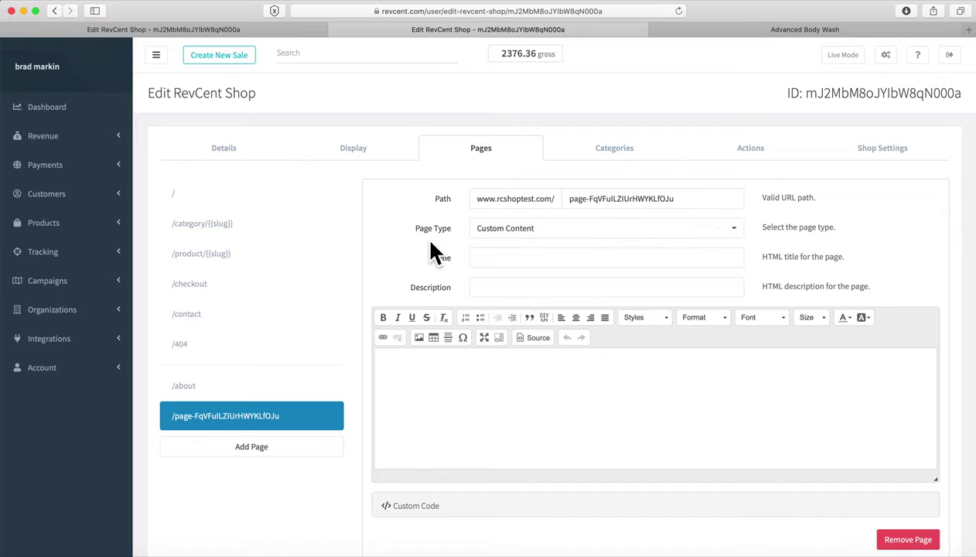
Step: Check the new page's title and description fields, and enter "asfasfg" as its content
left_click(498, 263)
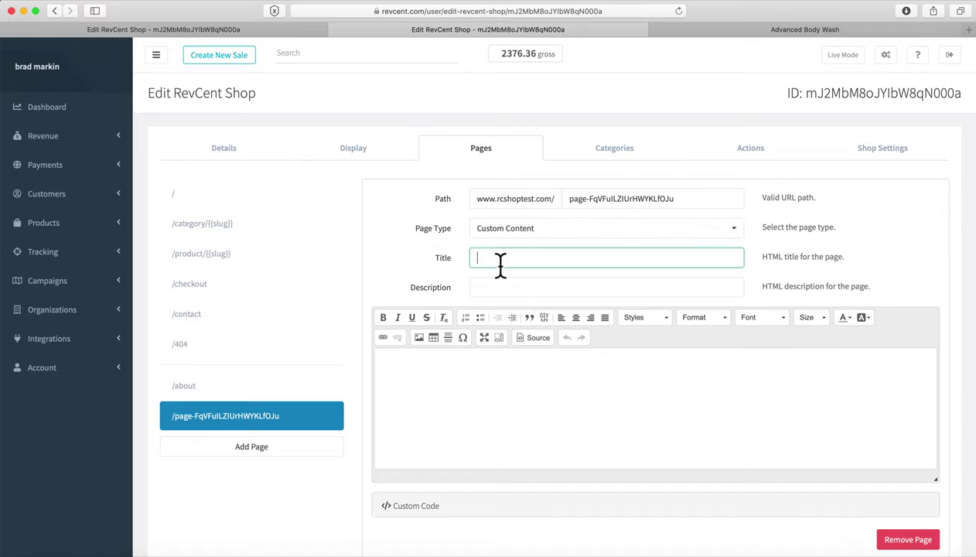
left_click(496, 289)
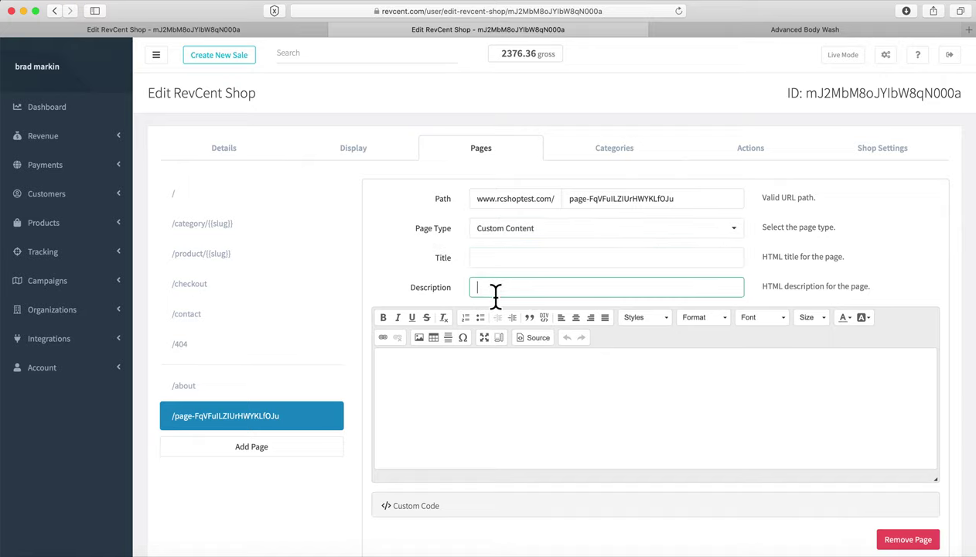
left_click(555, 423)
scroll(557, 425, "down", 3)
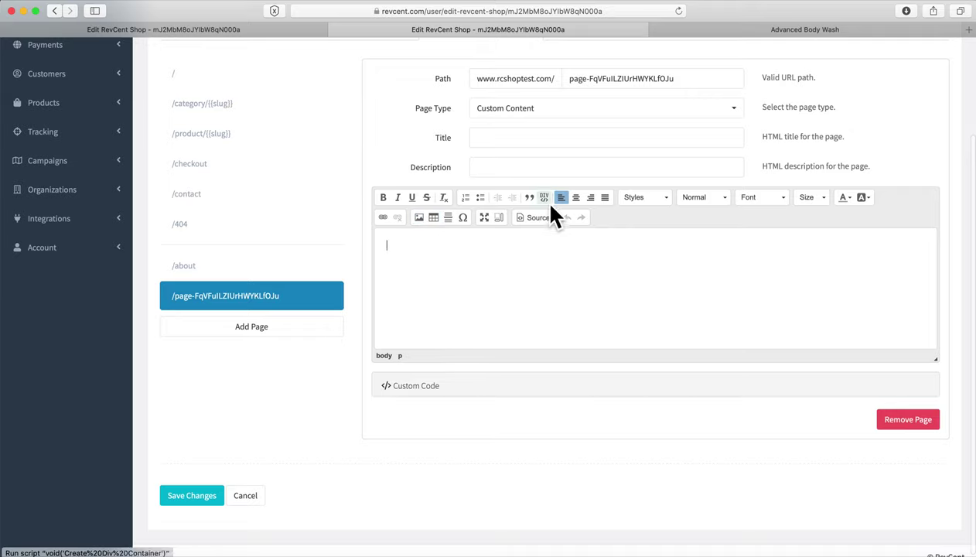
type("asfasfg")
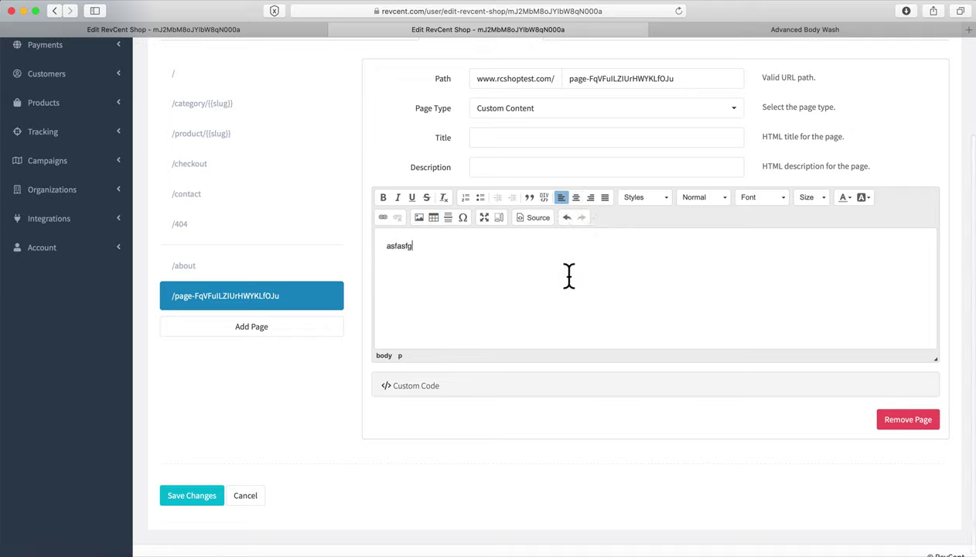
Step: Look at the text styles and background colors offered by the new page's content editor
left_click(641, 197)
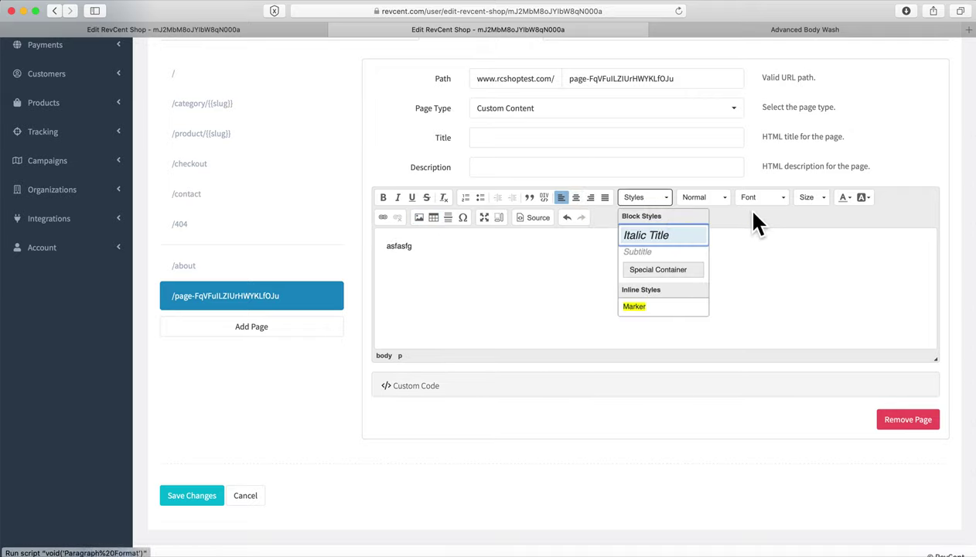
left_click(810, 265)
left_click(860, 197)
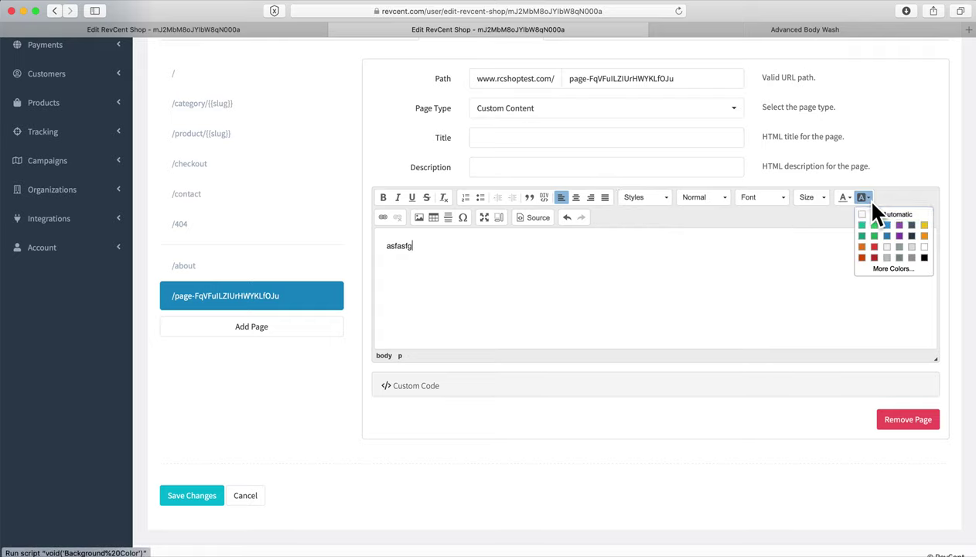
left_click(794, 277)
Step: Enable custom code for the new page and check its code area
left_click(408, 387)
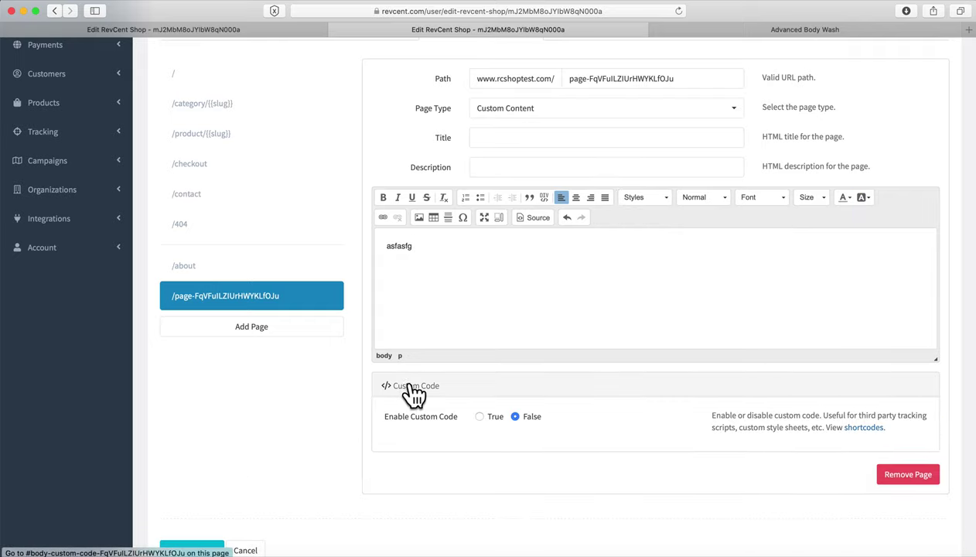
left_click(480, 419)
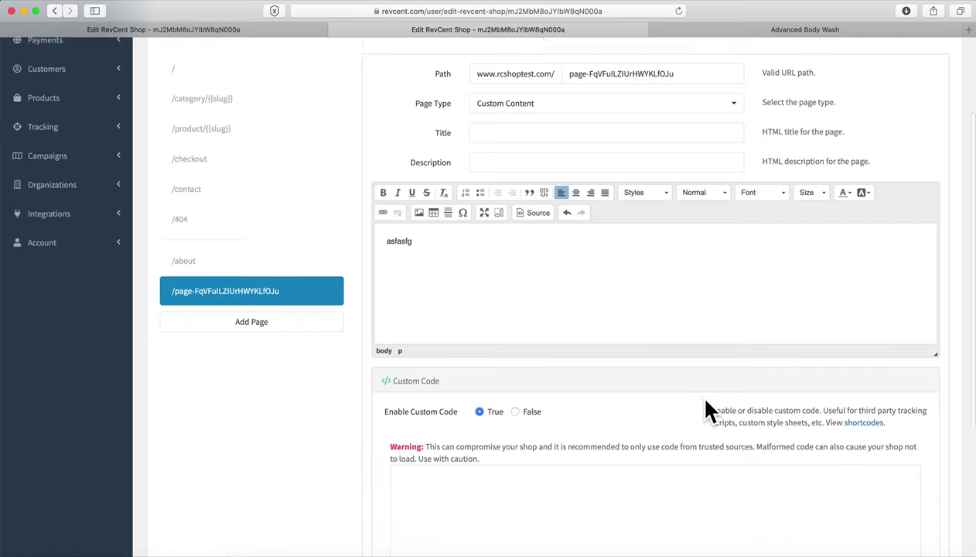
scroll(681, 410, "down", 3)
left_click(635, 410)
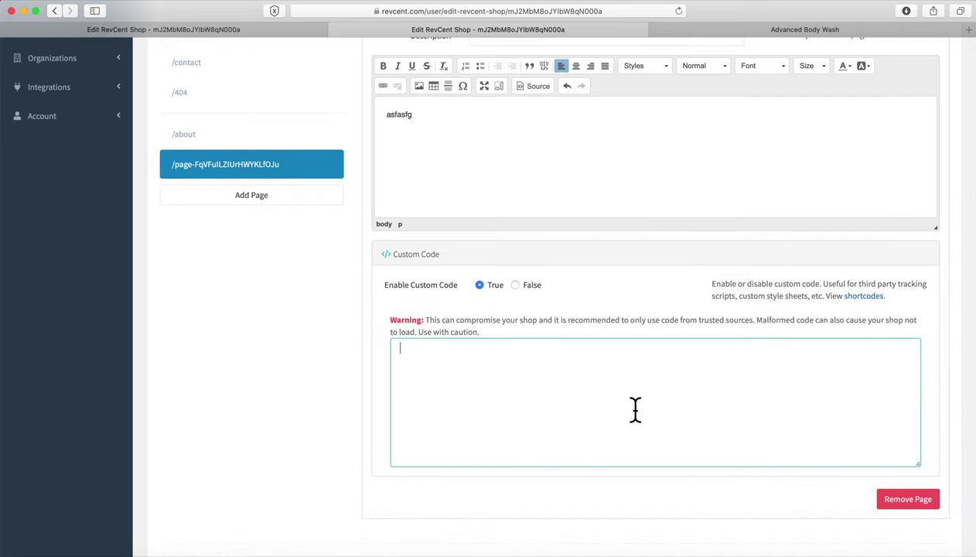
scroll(635, 410, "up", 5)
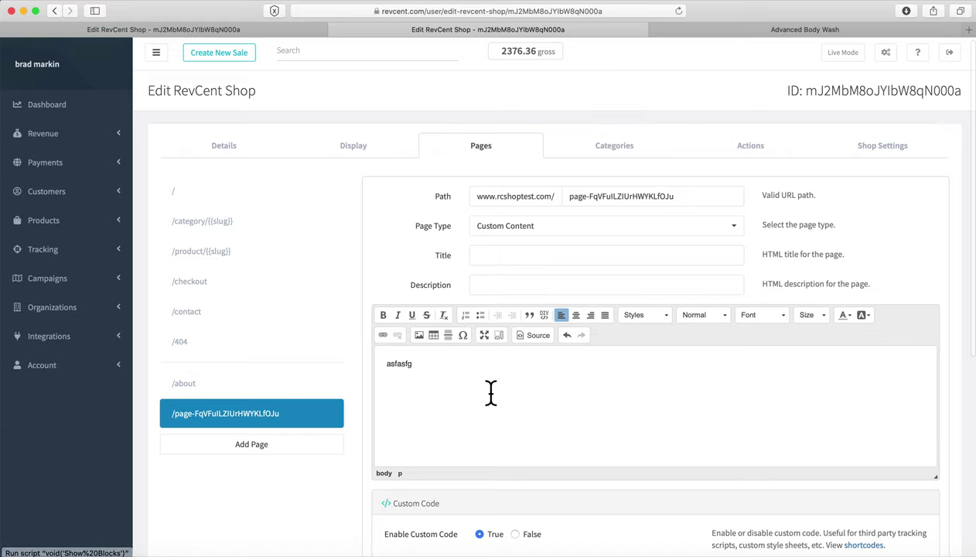
Step: Examine the /contact page's Page Top Content section and the HTML editor of its Top Content
left_click(201, 321)
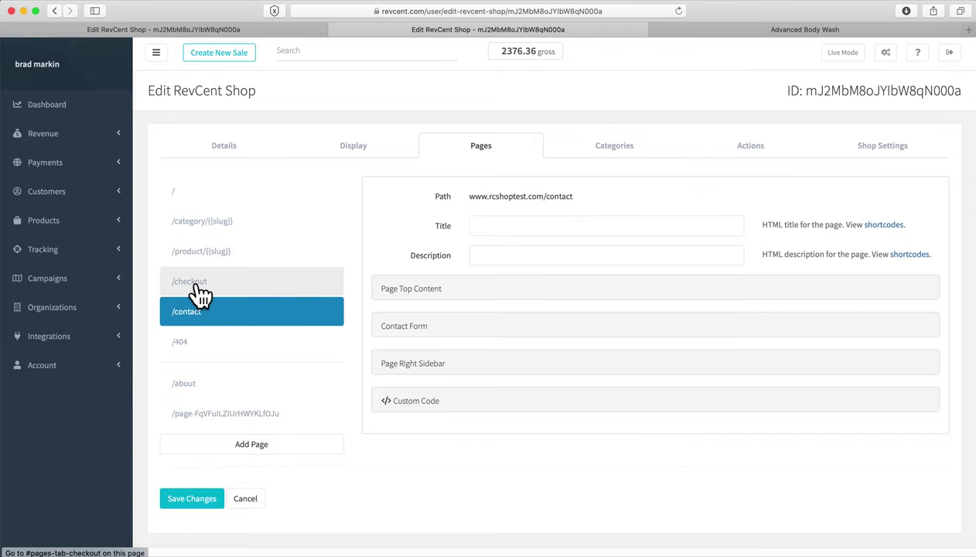
left_click(428, 287)
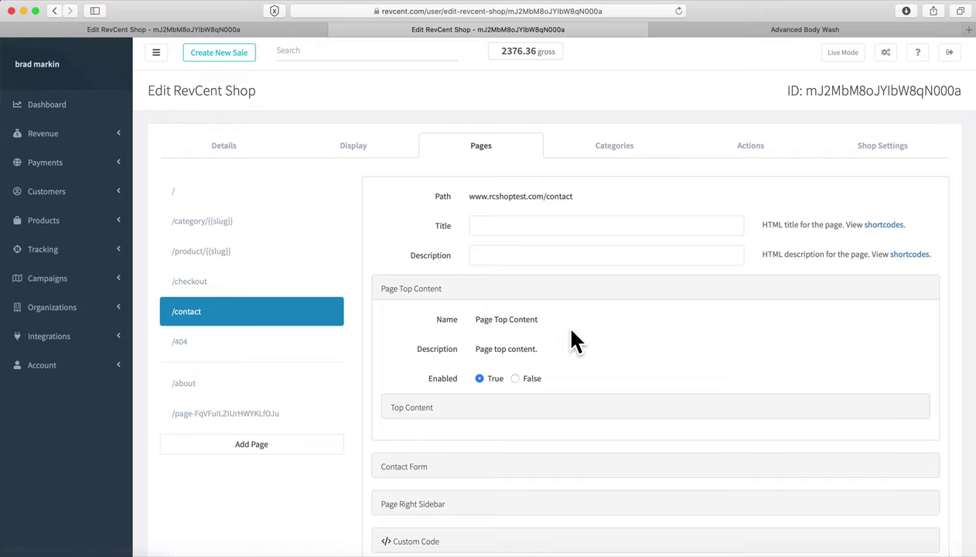
left_click(414, 408)
scroll(623, 351, "down", 5)
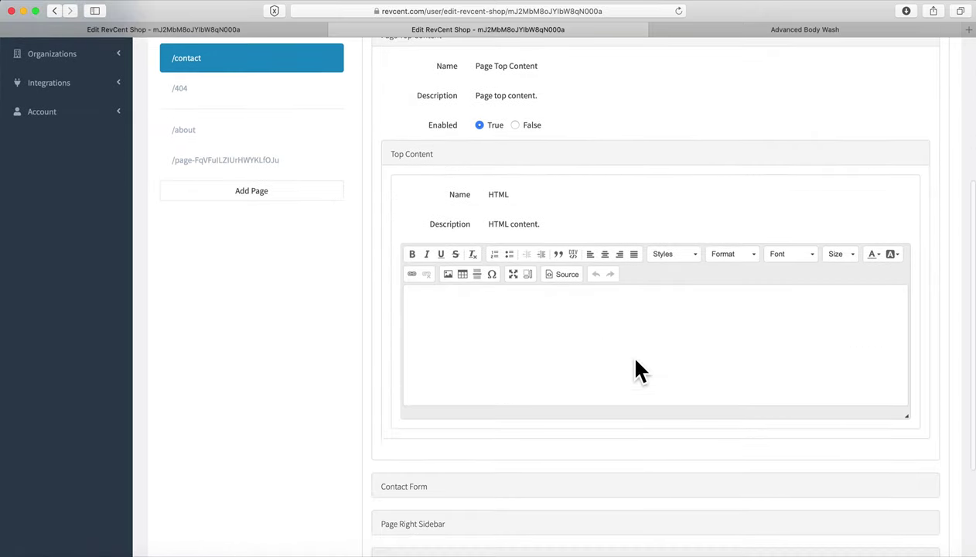
left_click(571, 336)
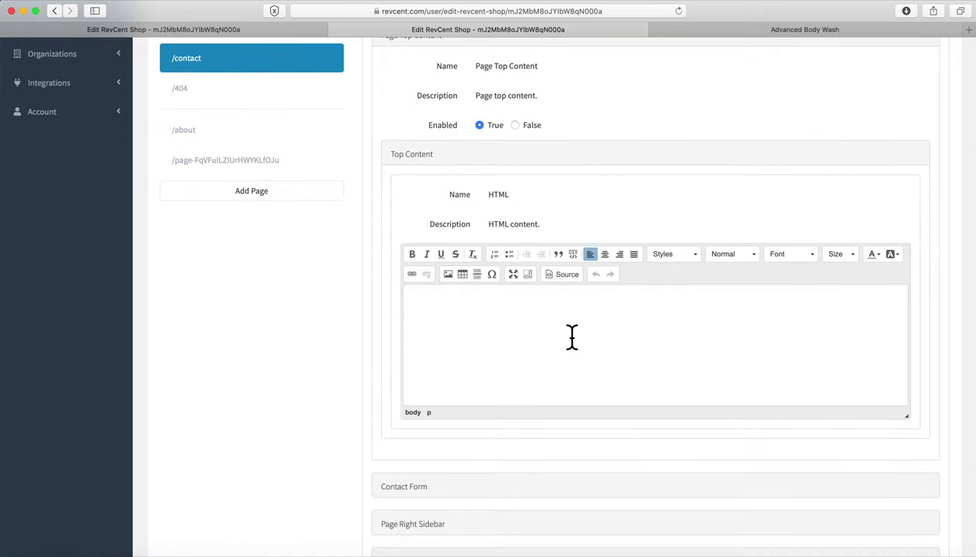
Step: Examine the /contact page's Contact Form and Page Right Sidebar sections, including the HTML editor of the Right Sidebar Content
scroll(571, 336, "down", 3)
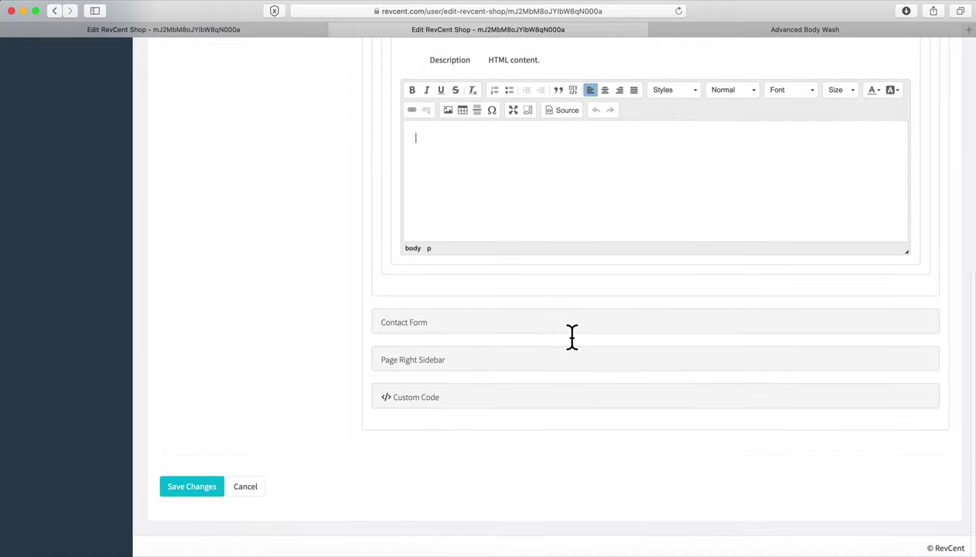
left_click(415, 325)
scroll(626, 359, "down", 2)
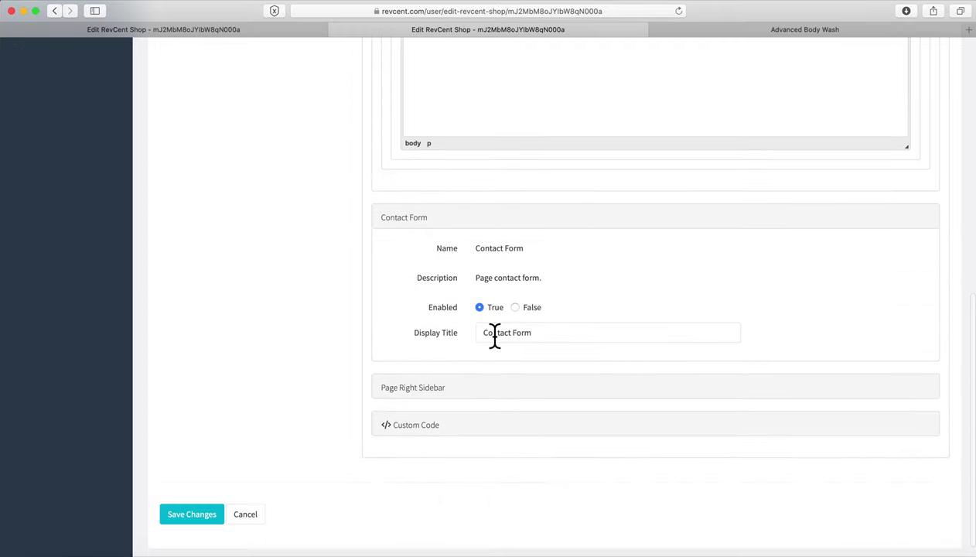
left_click(415, 389)
scroll(705, 358, "down", 3)
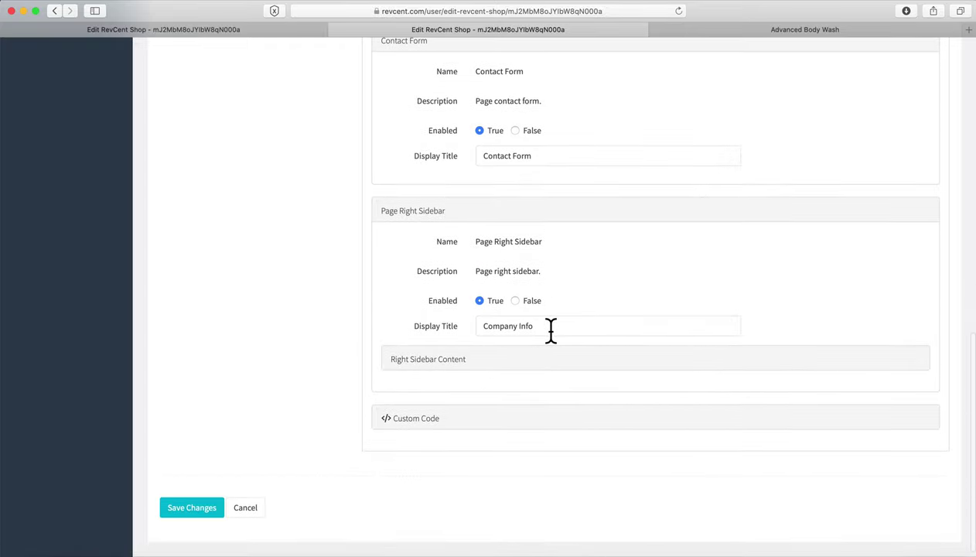
left_click(447, 361)
scroll(570, 435, "down", 4)
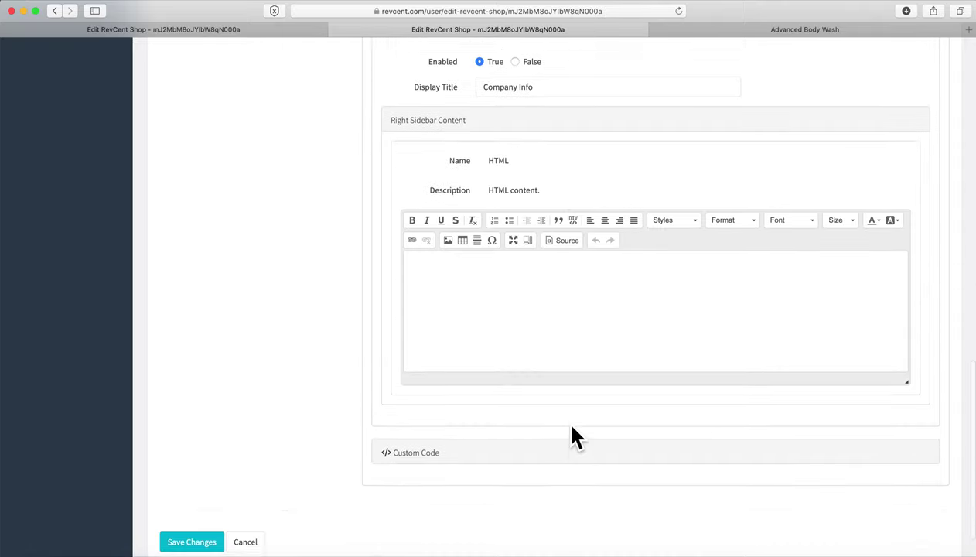
Step: Enable custom code for the /contact page and check its code area
left_click(425, 452)
scroll(316, 402, "down", 2)
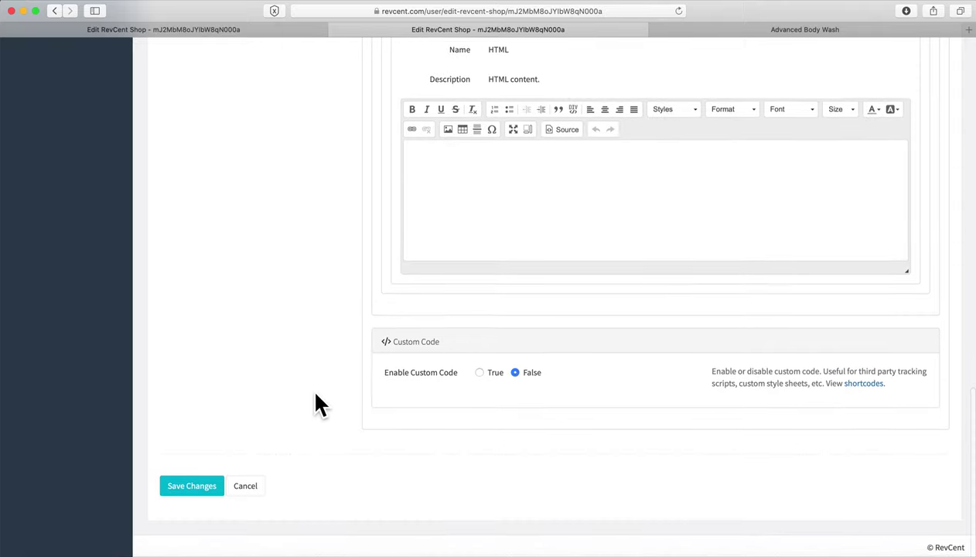
left_click(479, 374)
scroll(526, 498, "down", 3)
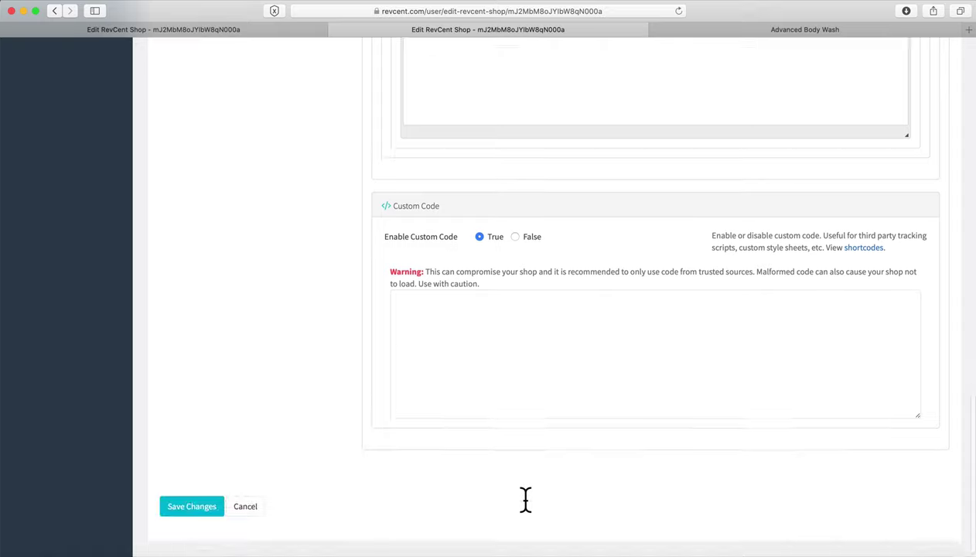
scroll(531, 341, "up", 3)
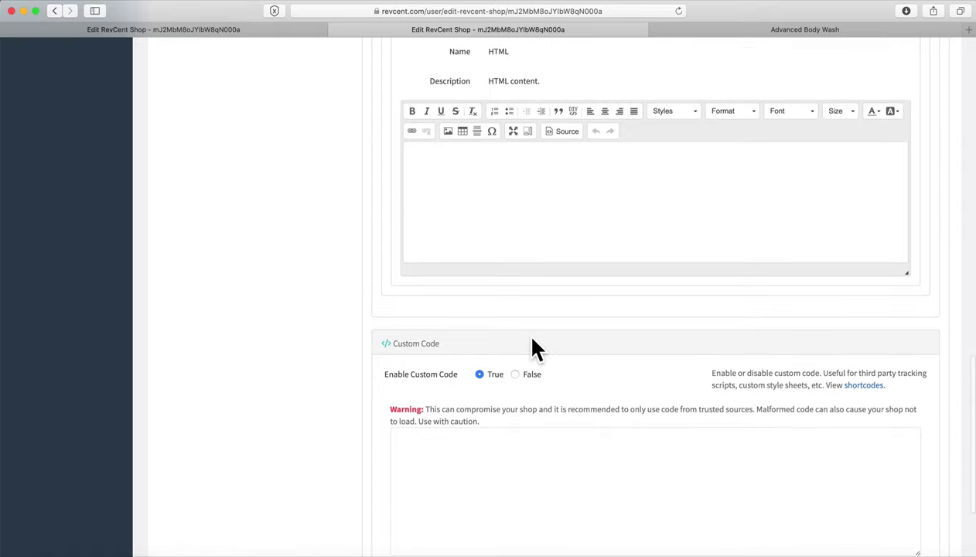
scroll(533, 348, "down", 3)
scroll(532, 342, "up", 10)
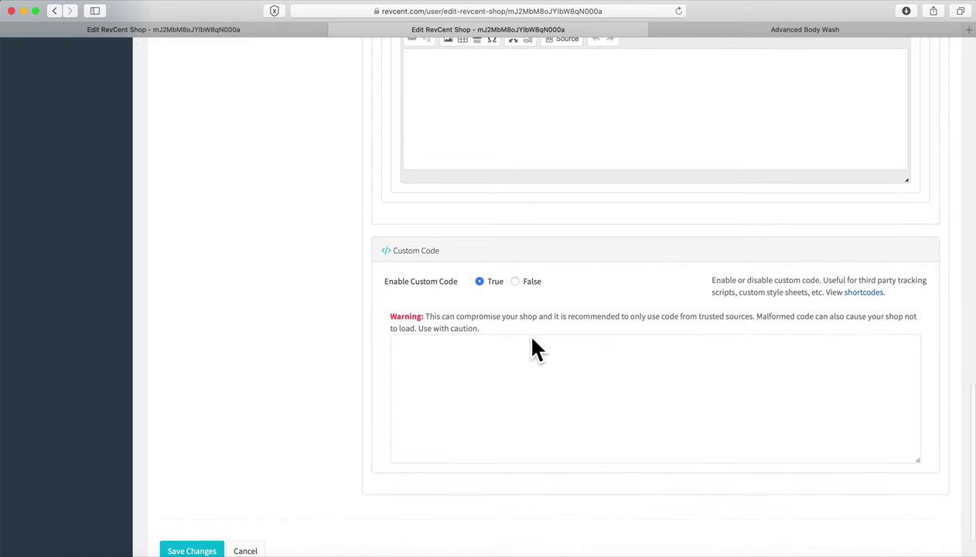
scroll(531, 348, "down", 10)
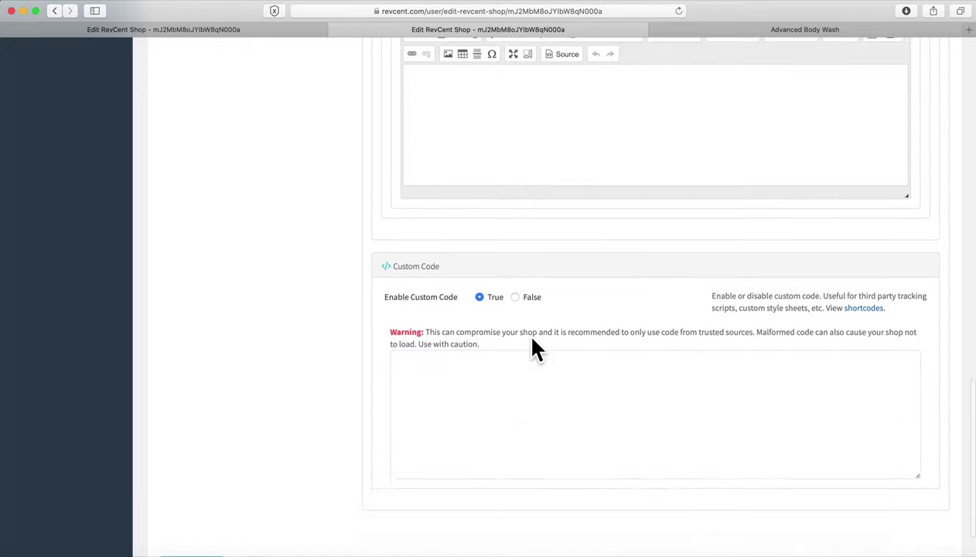
Step: Collapse the /contact page's Page Right Sidebar, Custom Code, Contact Form and Top Content sections
scroll(500, 370, "up", 10)
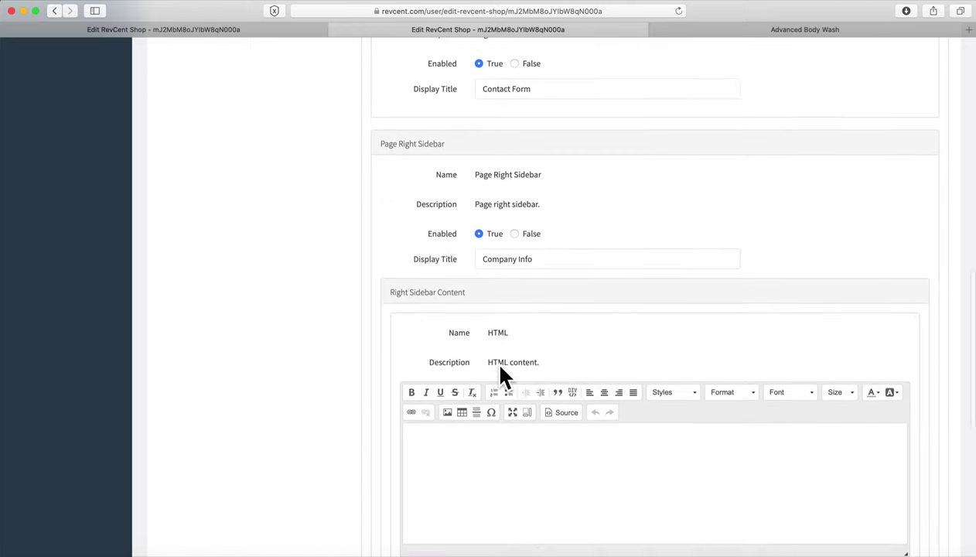
scroll(500, 367, "down", 2)
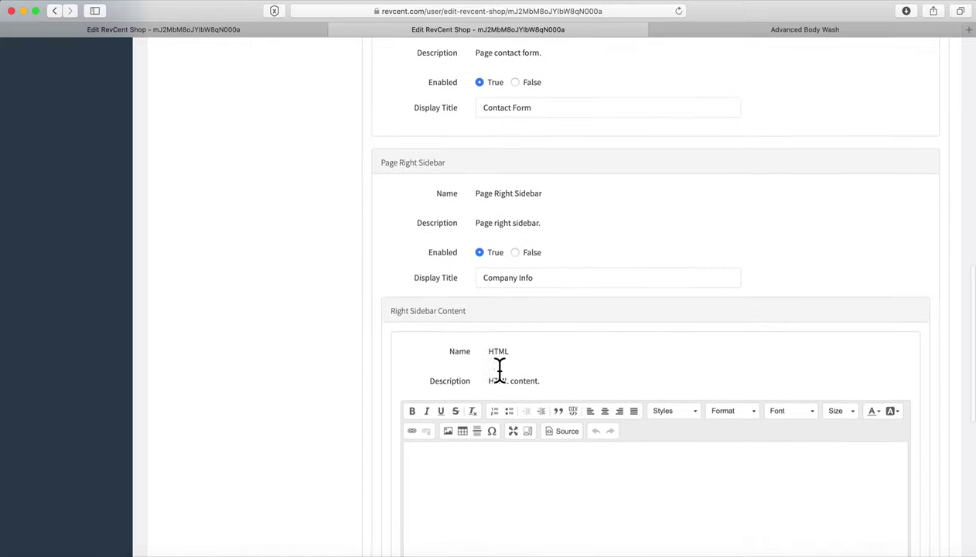
left_click(422, 305)
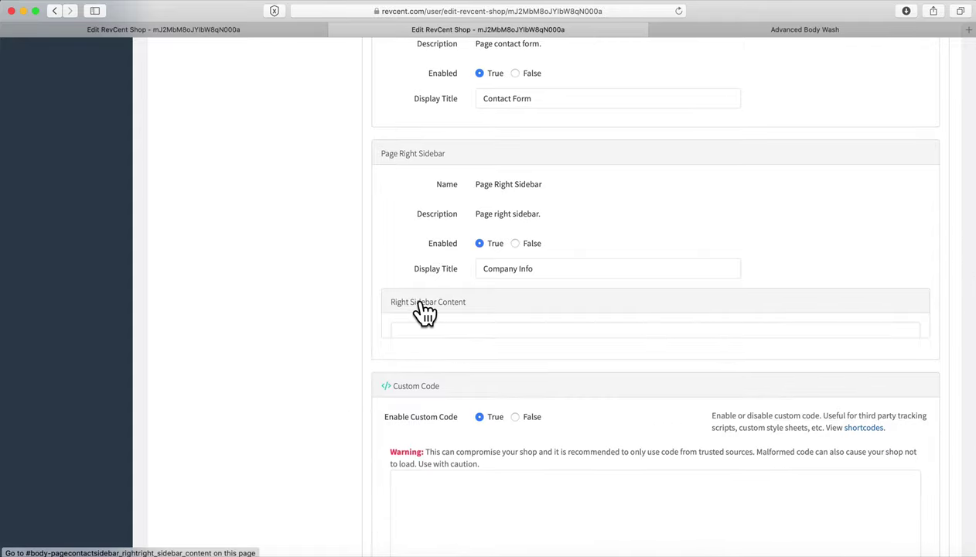
left_click(428, 158)
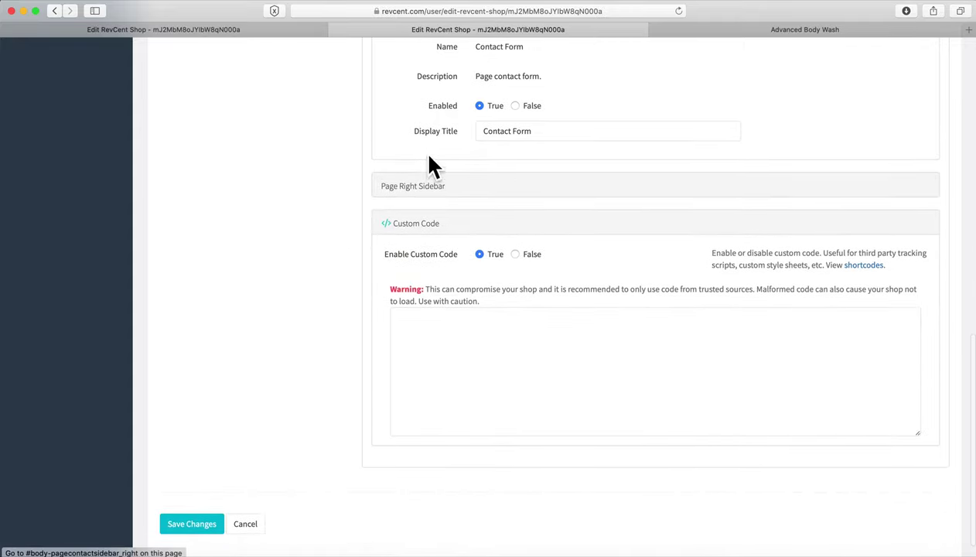
left_click(427, 230)
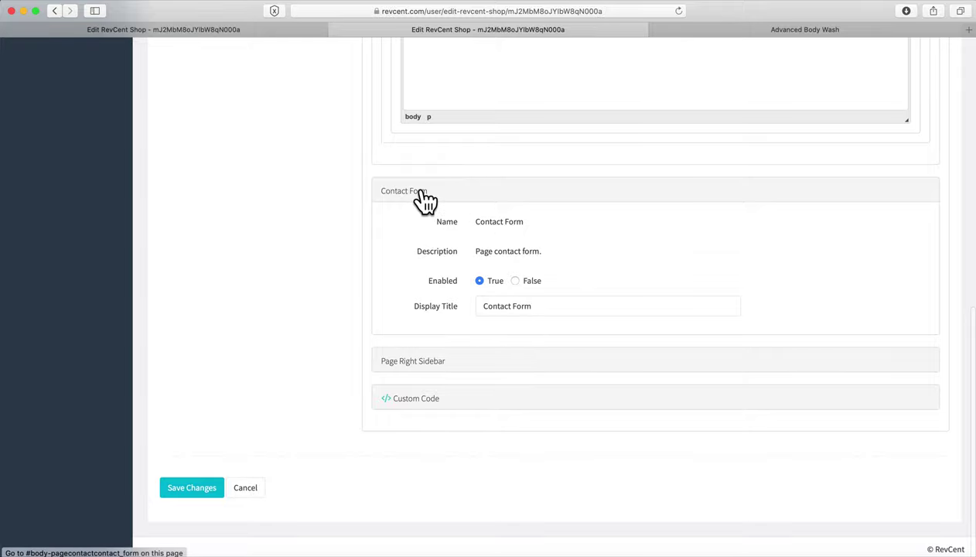
left_click(426, 193)
scroll(460, 340, "up", 5)
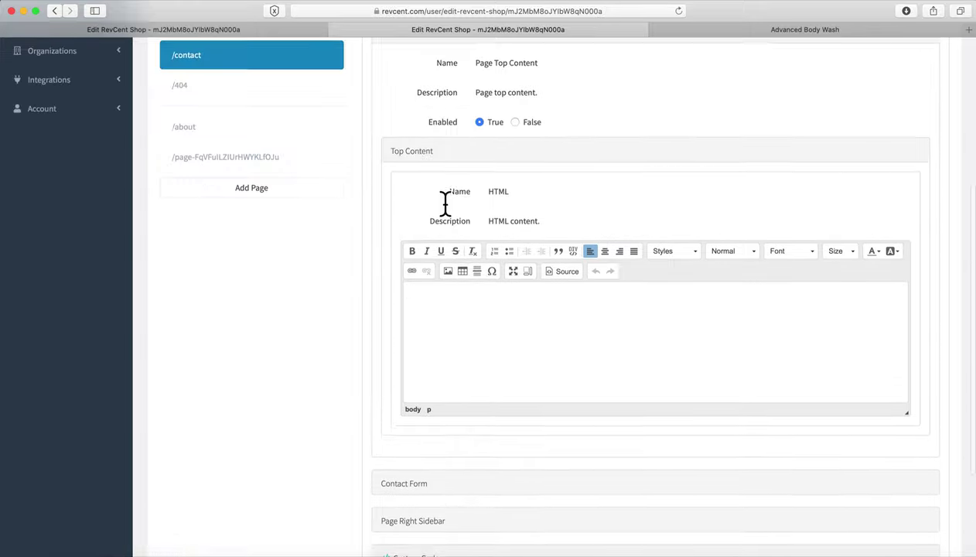
left_click(407, 167)
scroll(387, 223, "up", 3)
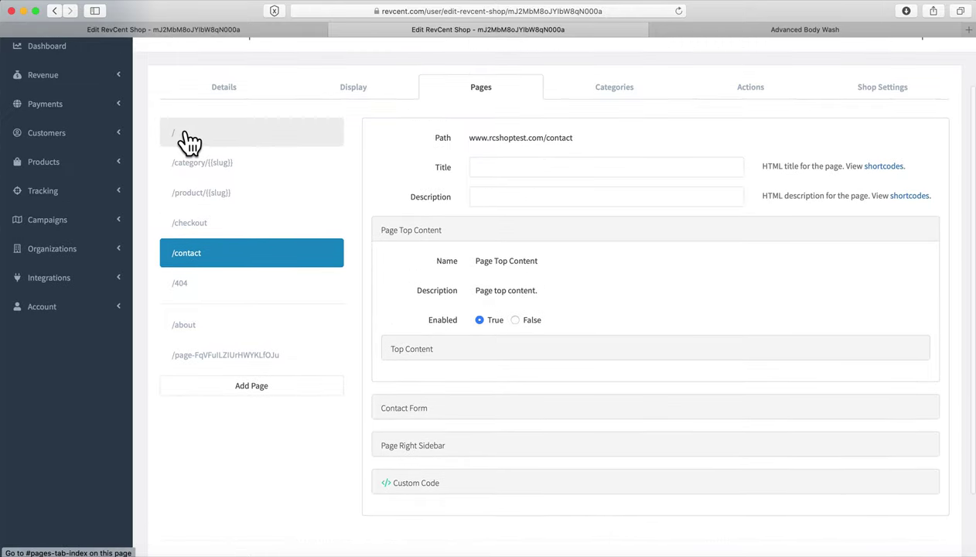
Step: Open the home page's settings, and review the demo shop's home page from the top notice bar down to the bottom info boxes
left_click(190, 141)
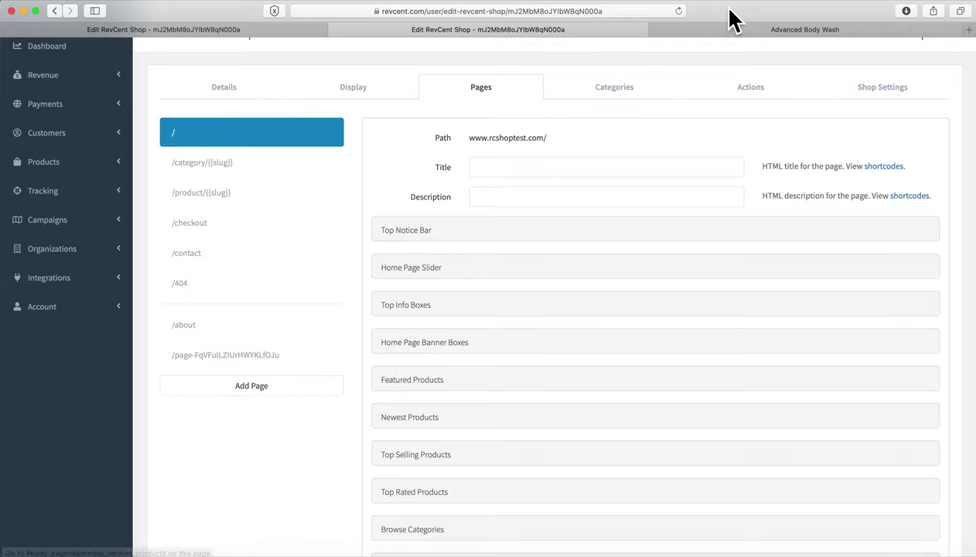
left_click(768, 34)
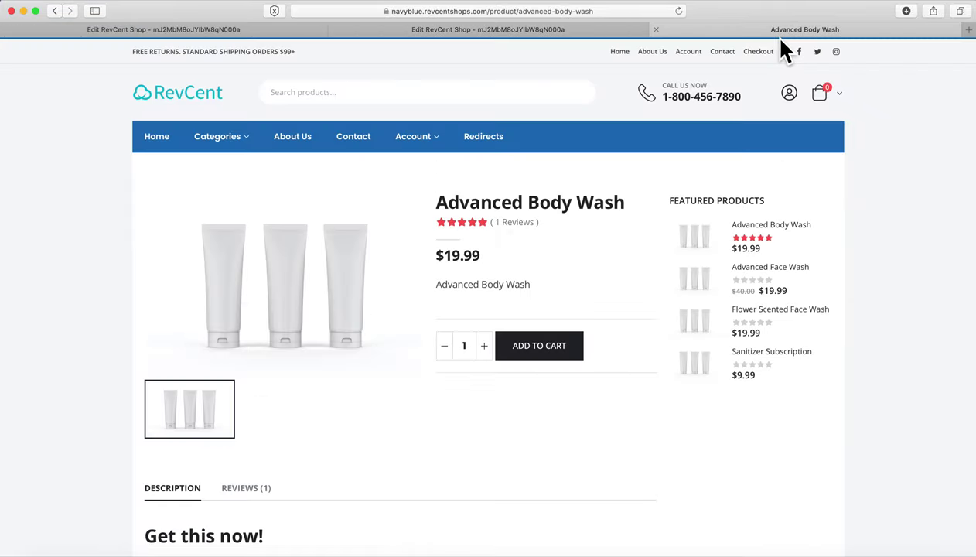
left_click(157, 137)
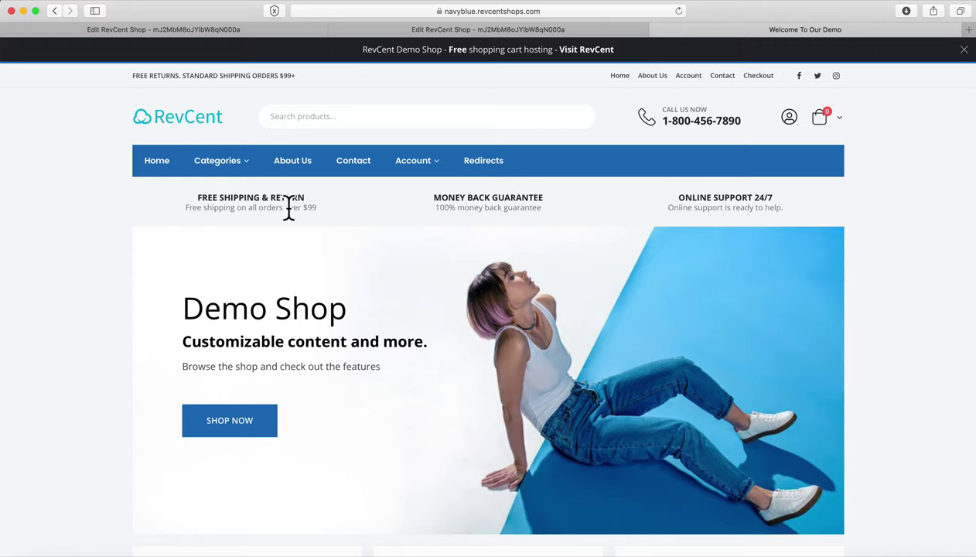
left_click_drag(161, 75, 267, 77)
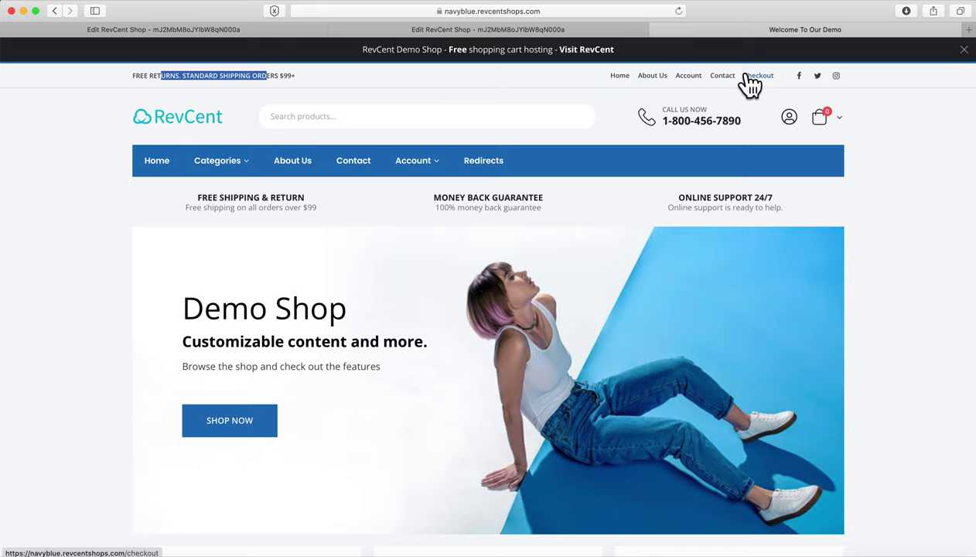
scroll(647, 309, "down", 3)
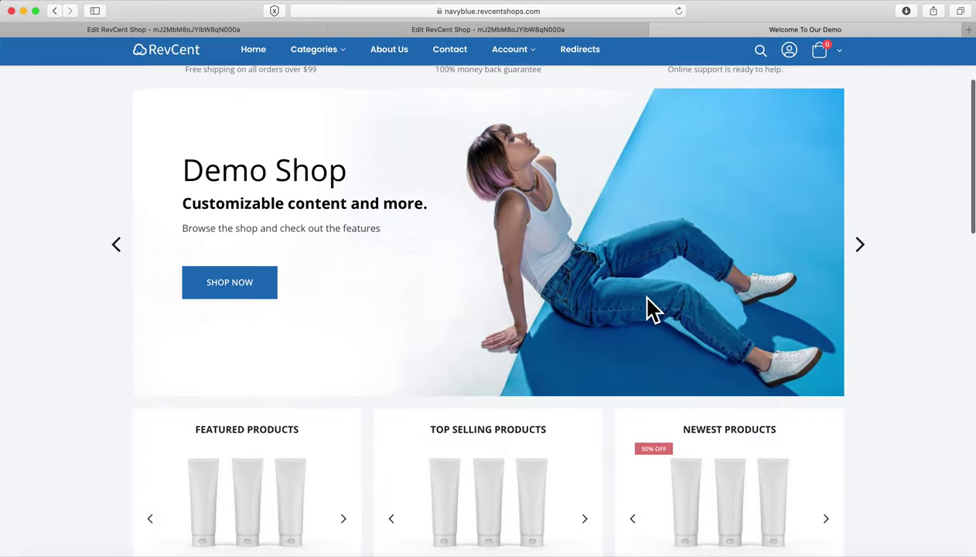
scroll(587, 282, "down", 5)
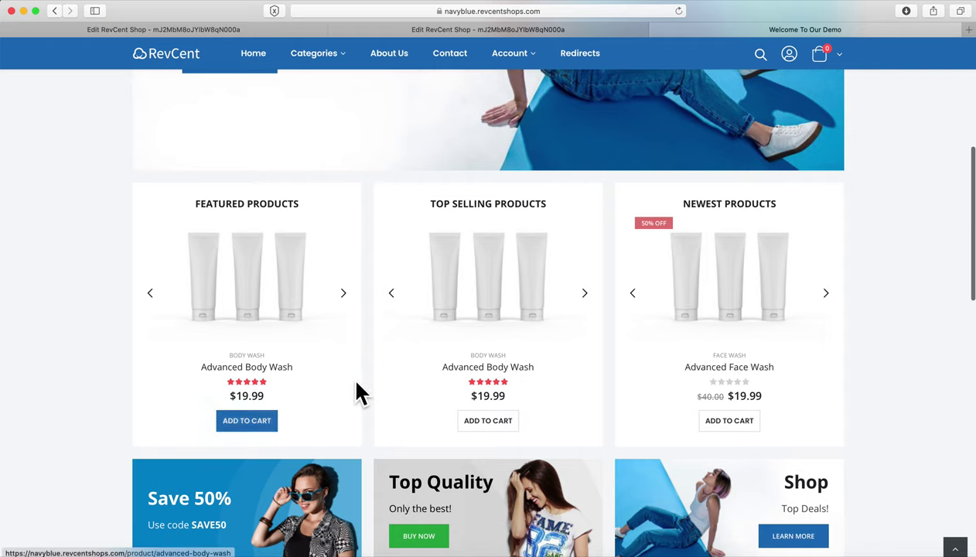
scroll(349, 372, "down", 4)
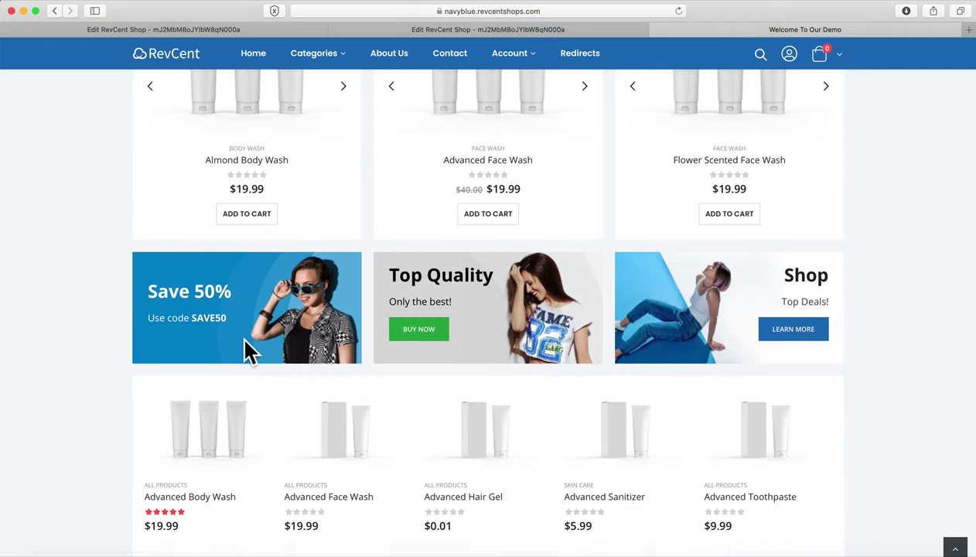
scroll(246, 350, "down", 10)
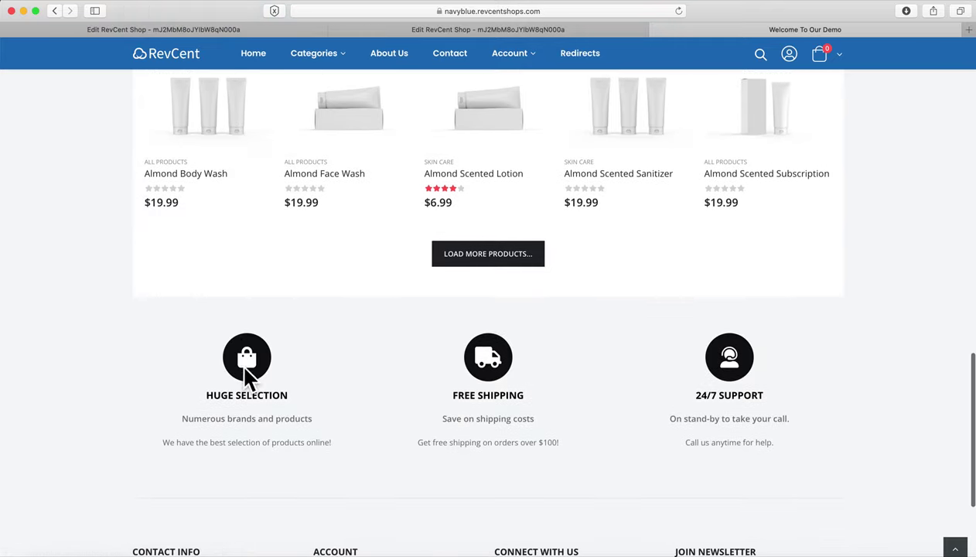
scroll(332, 398, "down", 4)
scroll(738, 220, "up", 12)
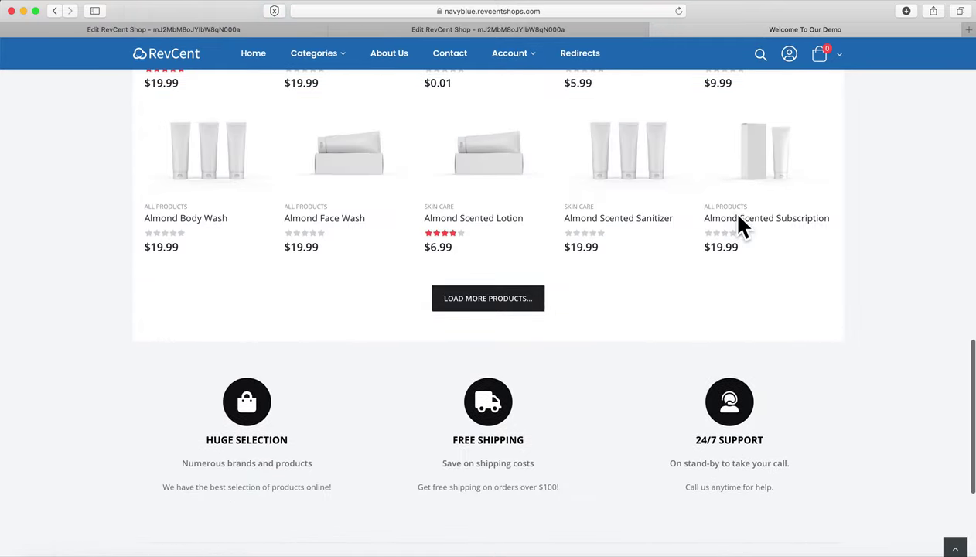
scroll(739, 220, "up", 8)
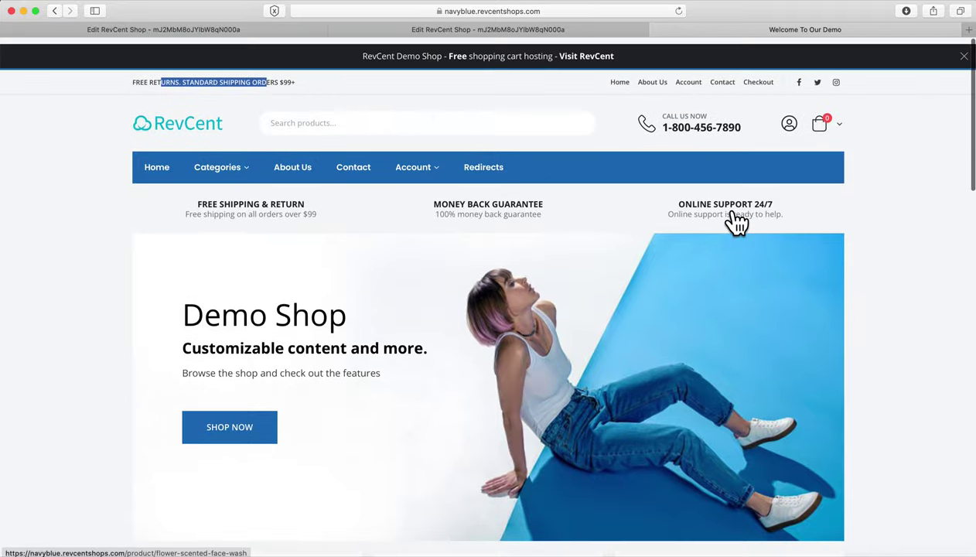
Step: Return to the shop's page settings and examine the home page's Top Notice Bar section and its Notice Bar Content editor
left_click(275, 31)
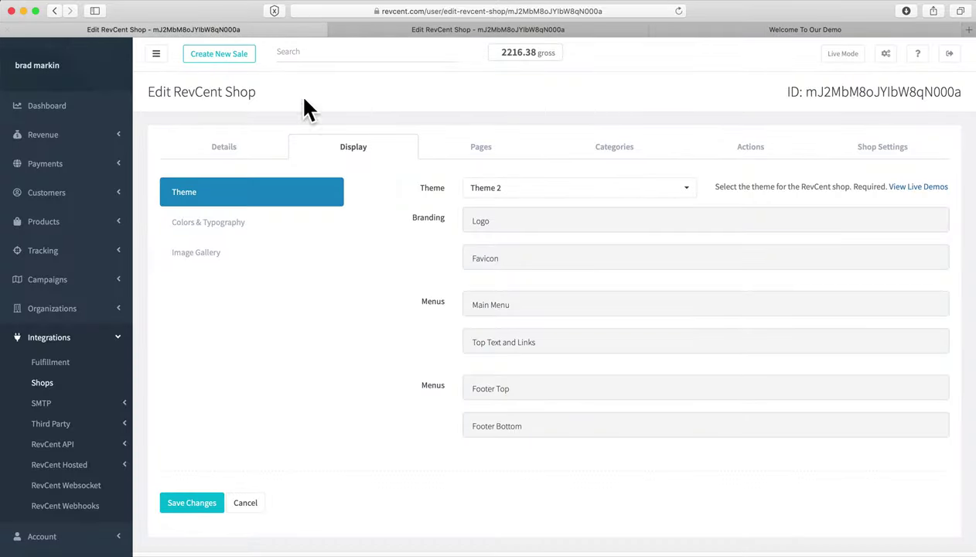
left_click(466, 33)
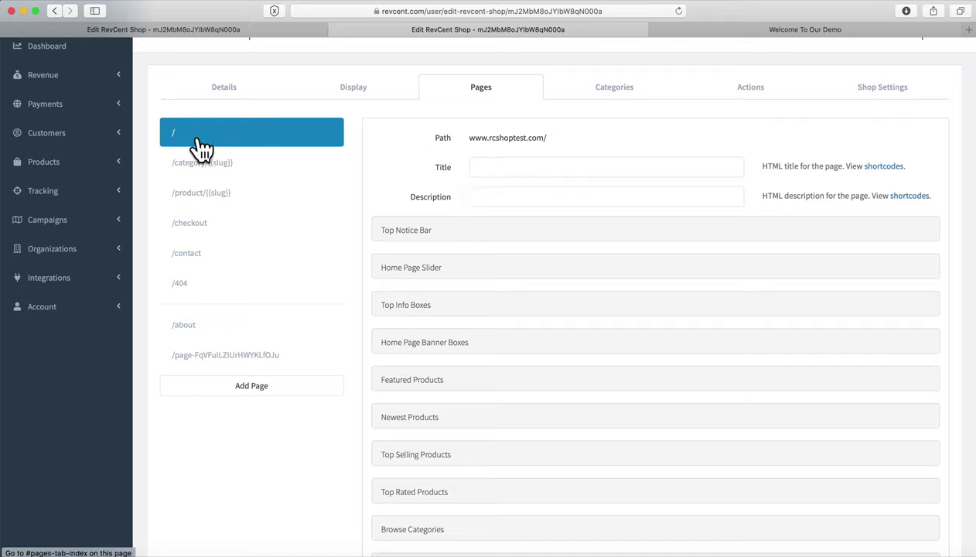
left_click(421, 232)
left_click(441, 350)
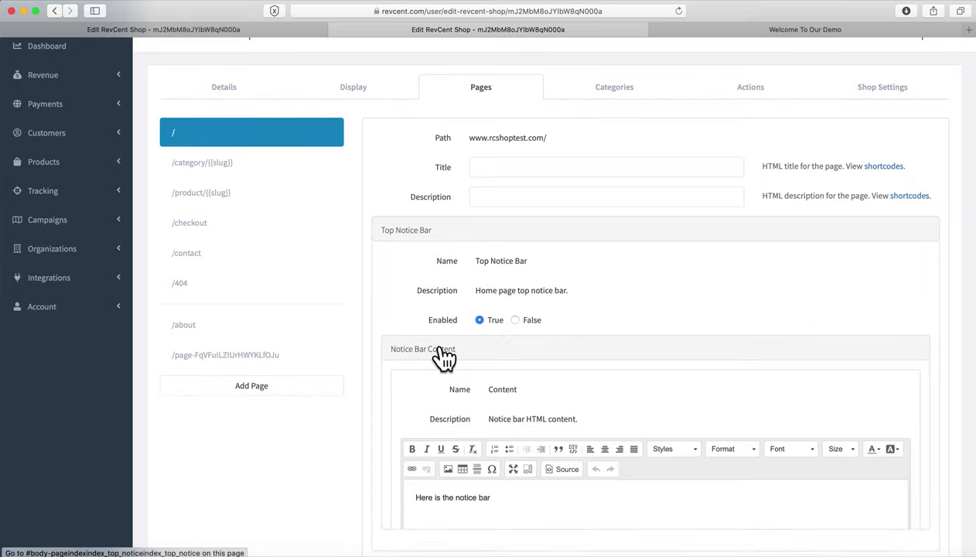
scroll(690, 326, "down", 3)
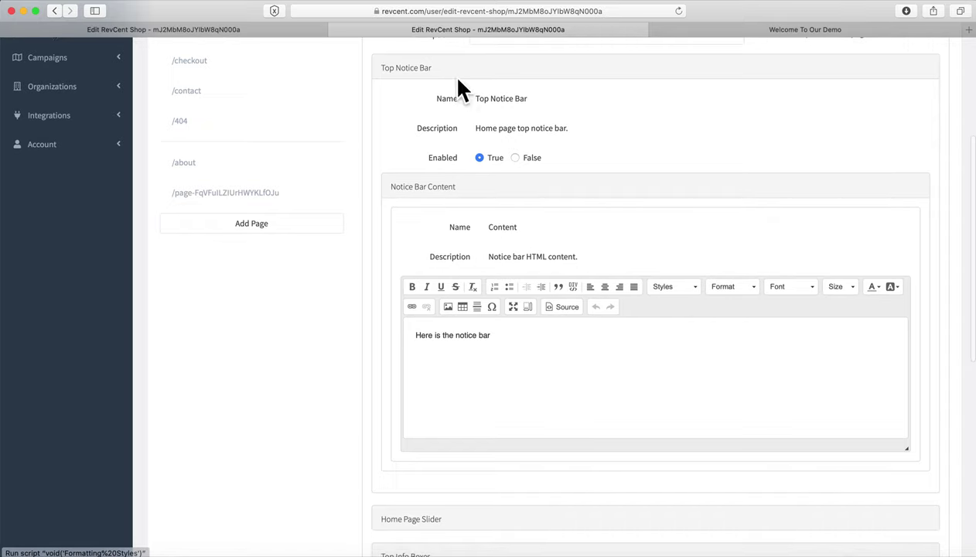
Step: Collapse the Top Notice Bar, compare the Home Page Slider section with the demo shop's slider, and expand Slide 1
left_click(427, 72)
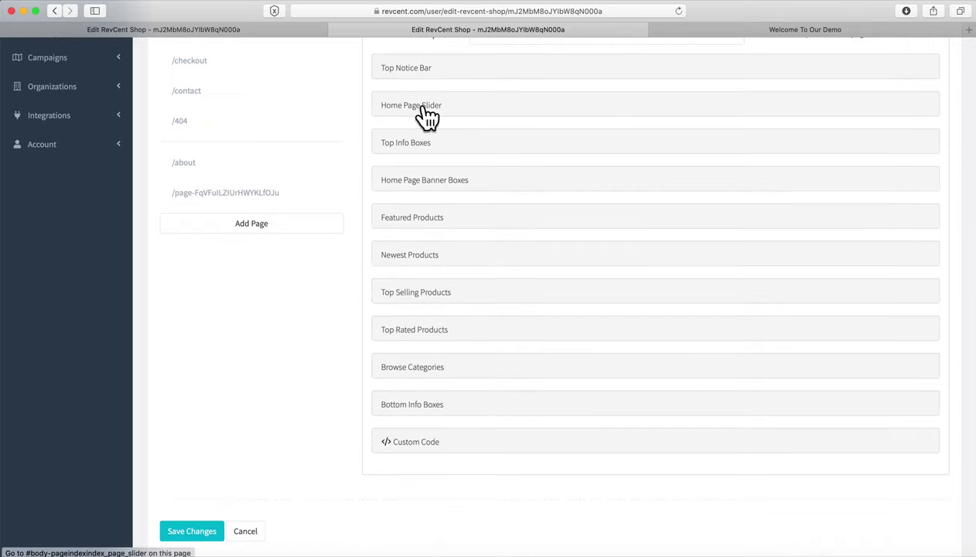
left_click(426, 112)
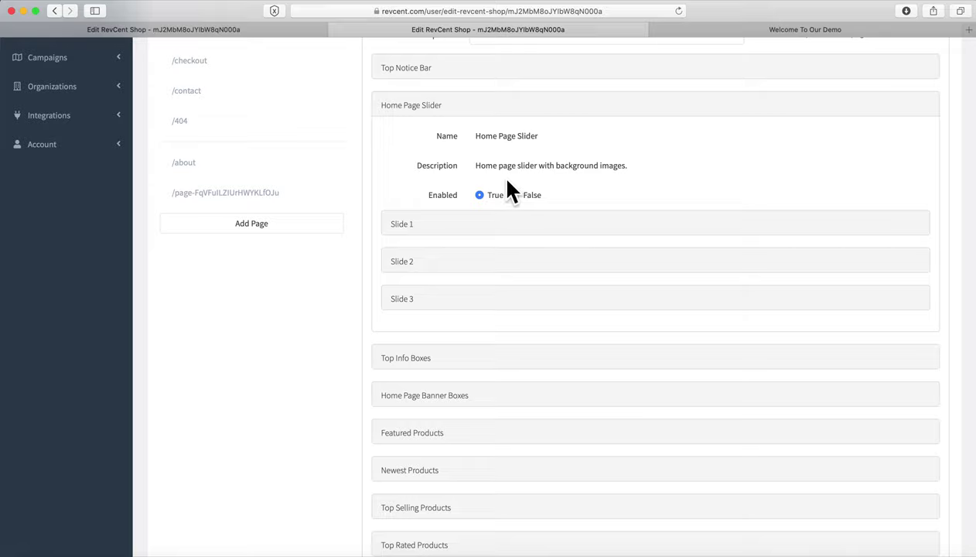
left_click(736, 31)
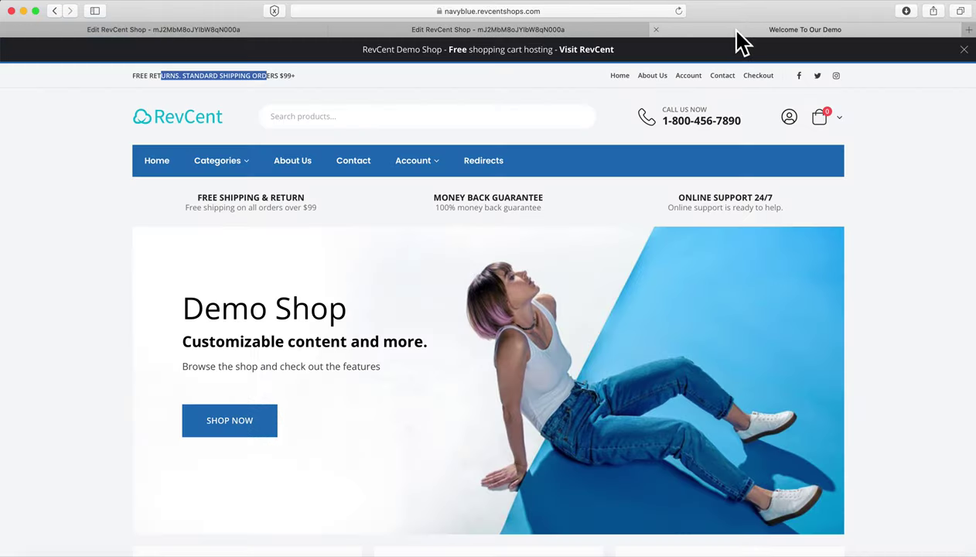
left_click(422, 31)
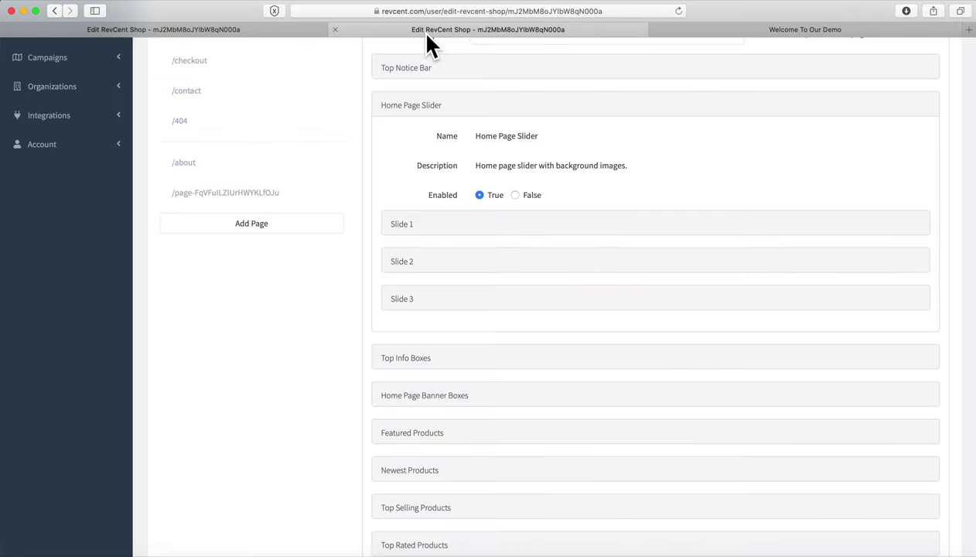
left_click(398, 226)
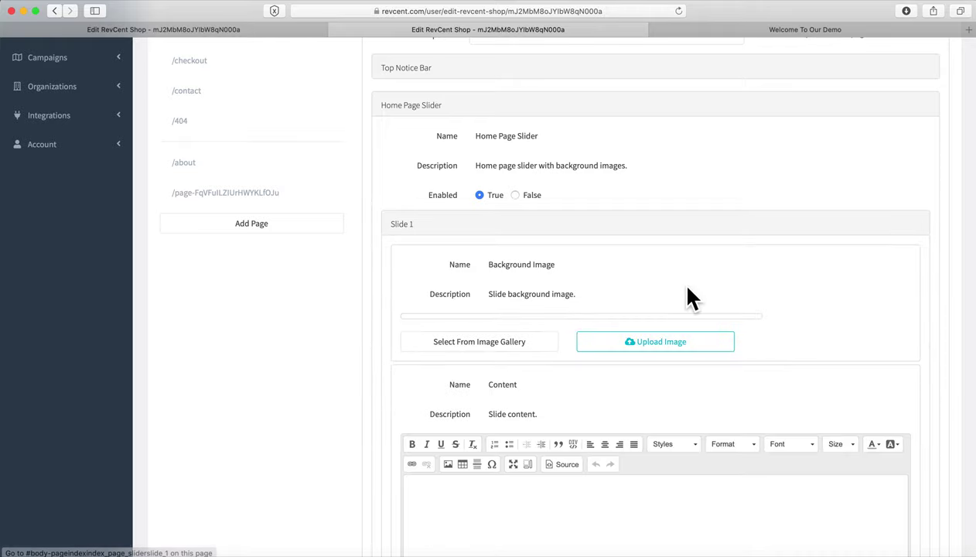
Step: Examine Slide 1's background image options and content editor, and collapse the slide
scroll(746, 237, "down", 3)
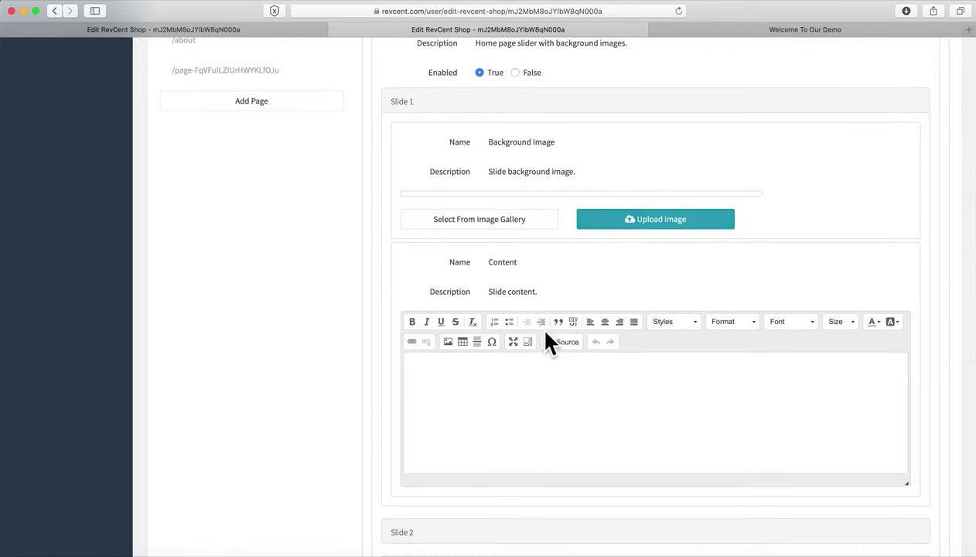
left_click(526, 383)
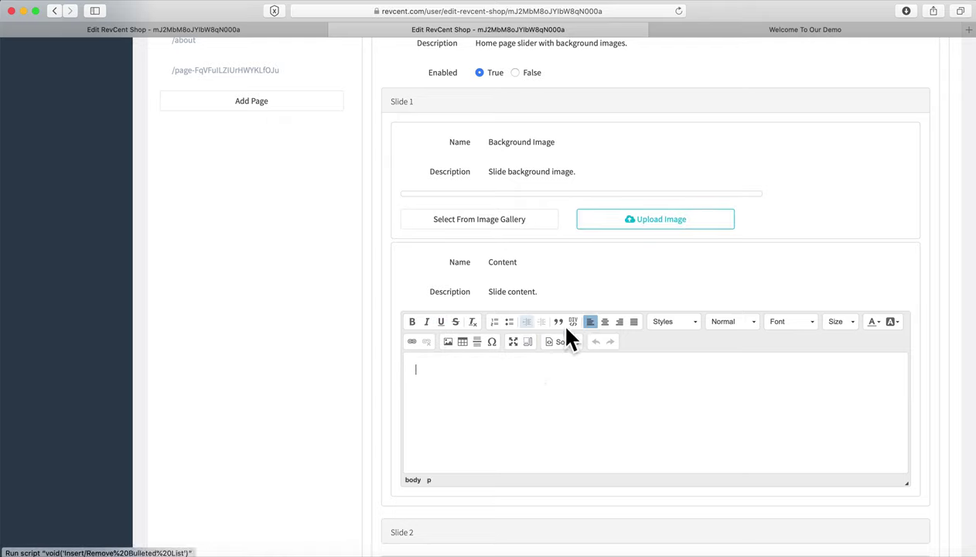
left_click(672, 330)
left_click(763, 276)
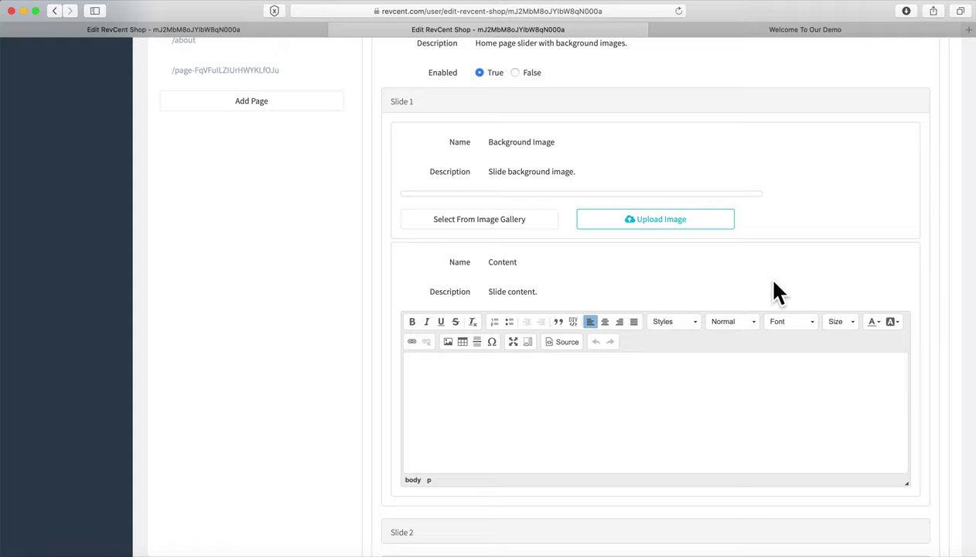
left_click(412, 109)
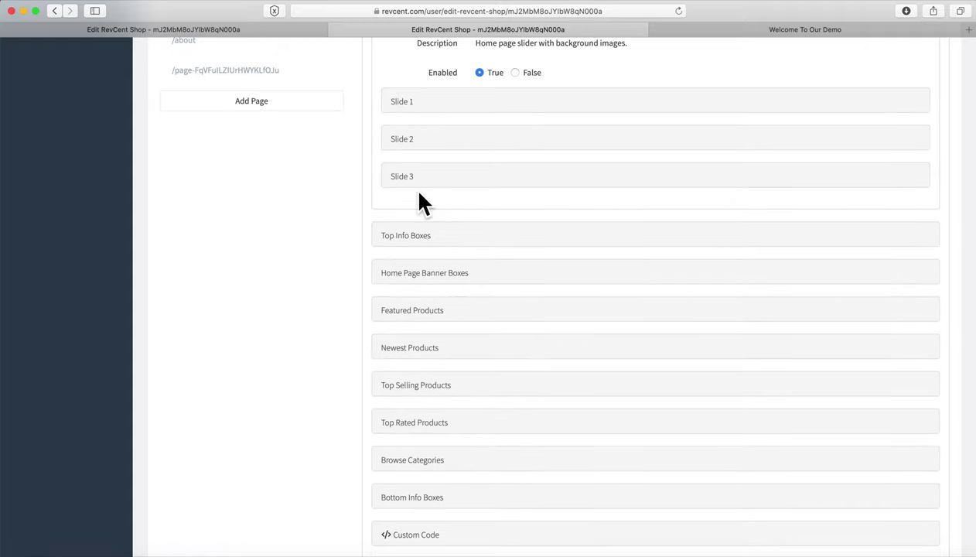
Step: Expand the home page's Top Info Boxes section and compare it with the demo shop's home page
left_click(396, 241)
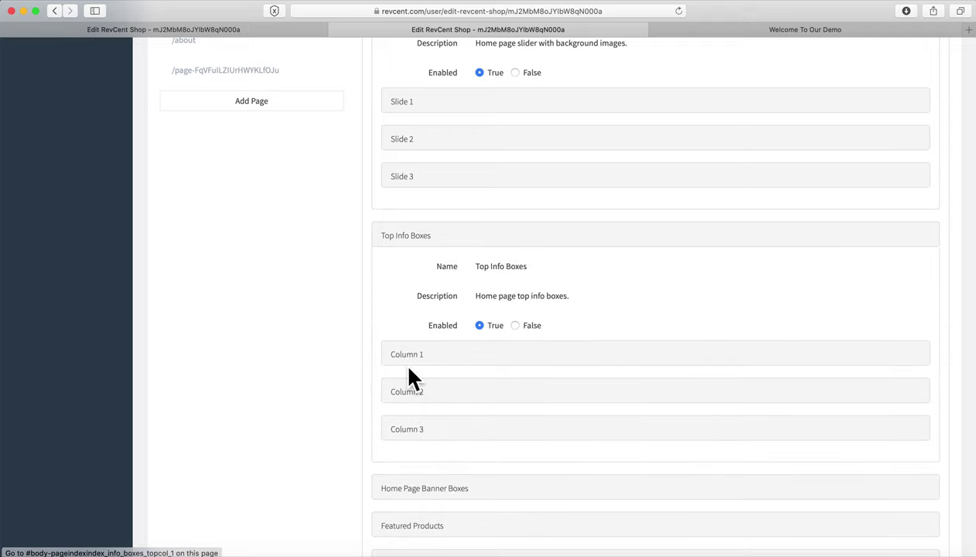
left_click(742, 29)
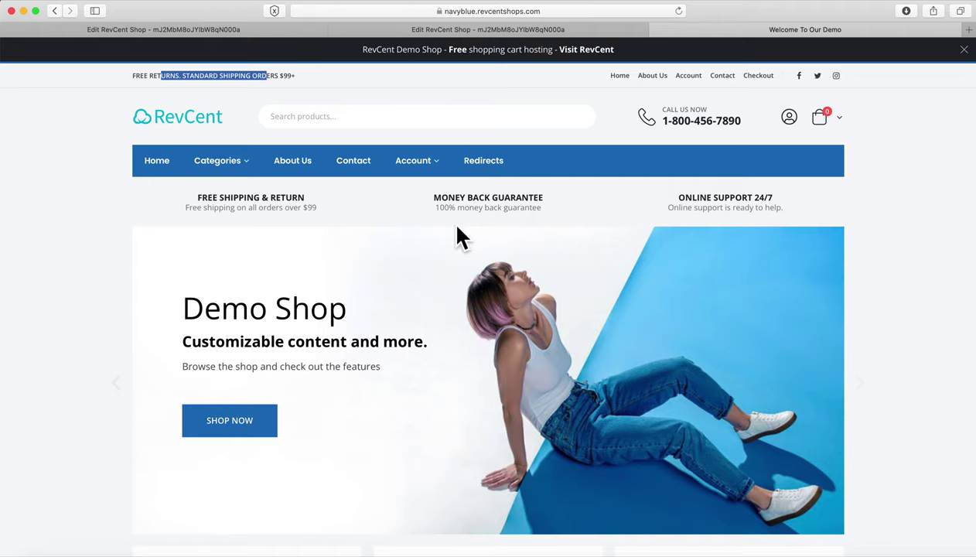
scroll(457, 228, "down", 10)
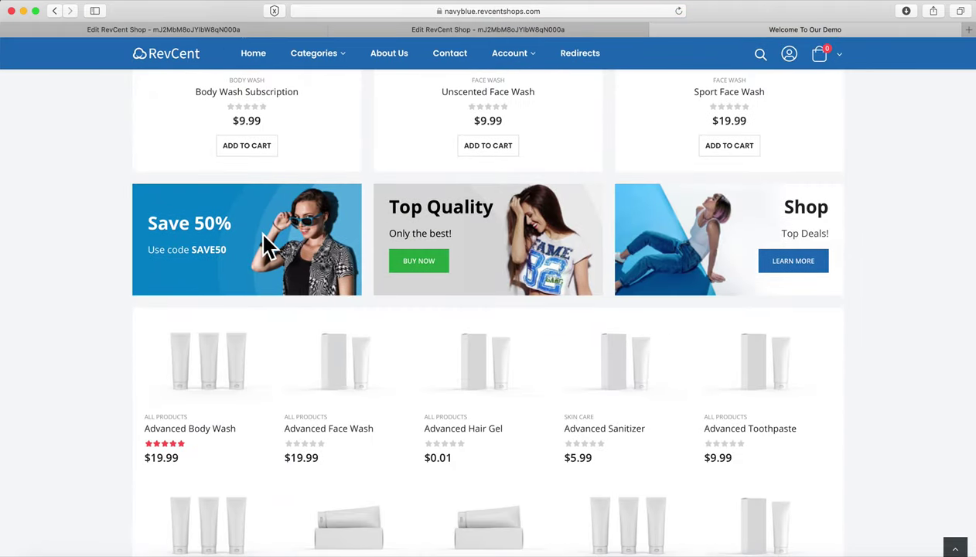
left_click(507, 30)
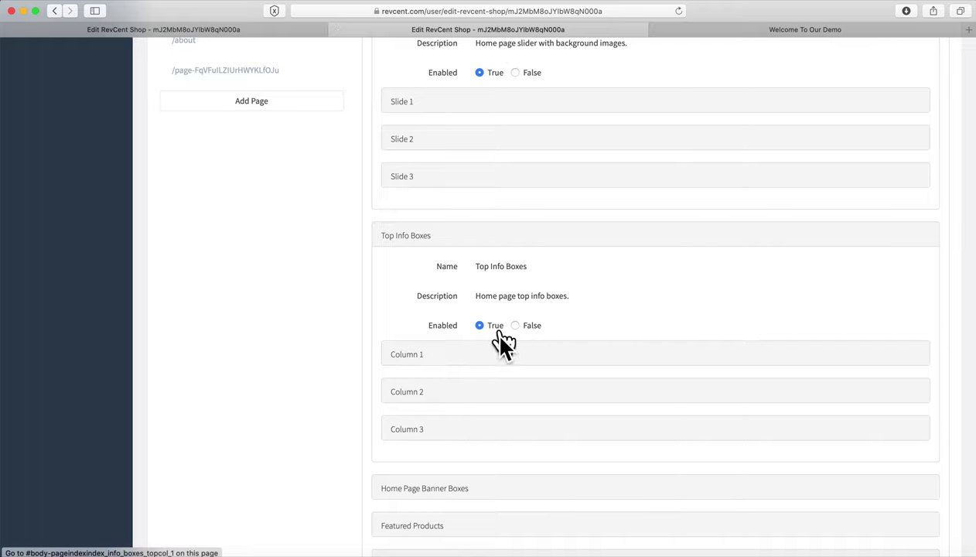
Step: Expand Column 1 and Column 2 of the Top Info Boxes and examine their content editors
left_click(421, 364)
scroll(635, 372, "down", 5)
left_click(608, 345)
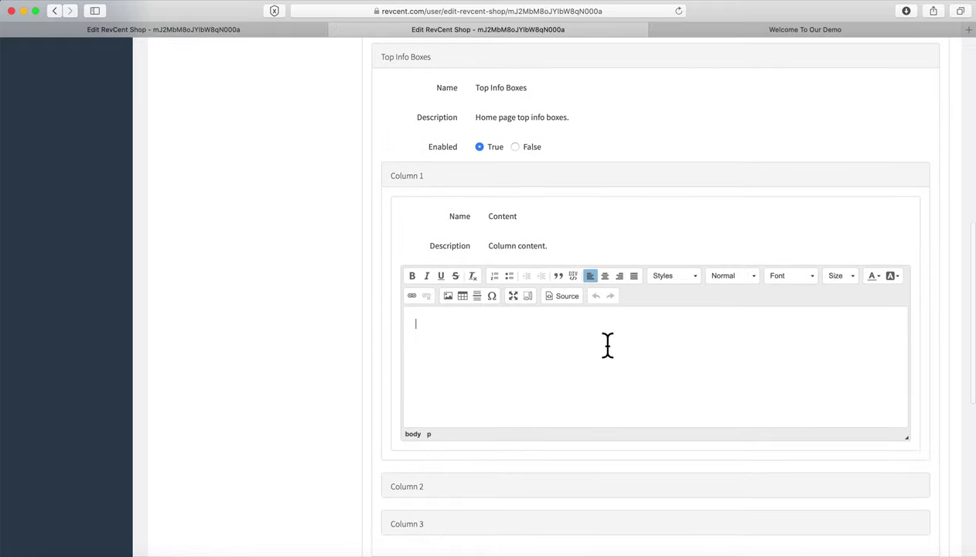
scroll(294, 435, "down", 6)
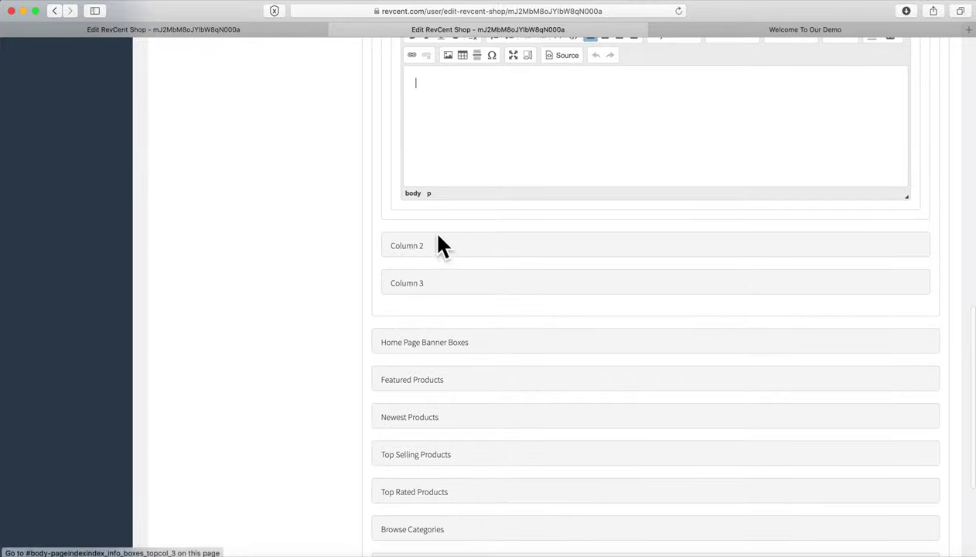
left_click(414, 247)
scroll(402, 251, "down", 4)
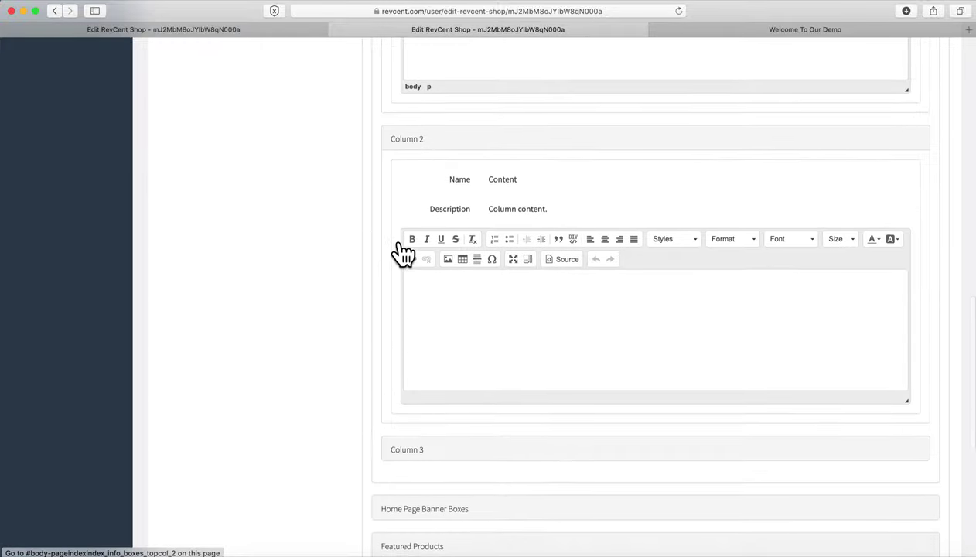
Step: Review the demo shop's home page from its banner boxes and product list down to the bottom info boxes, and return to its slider
left_click(740, 30)
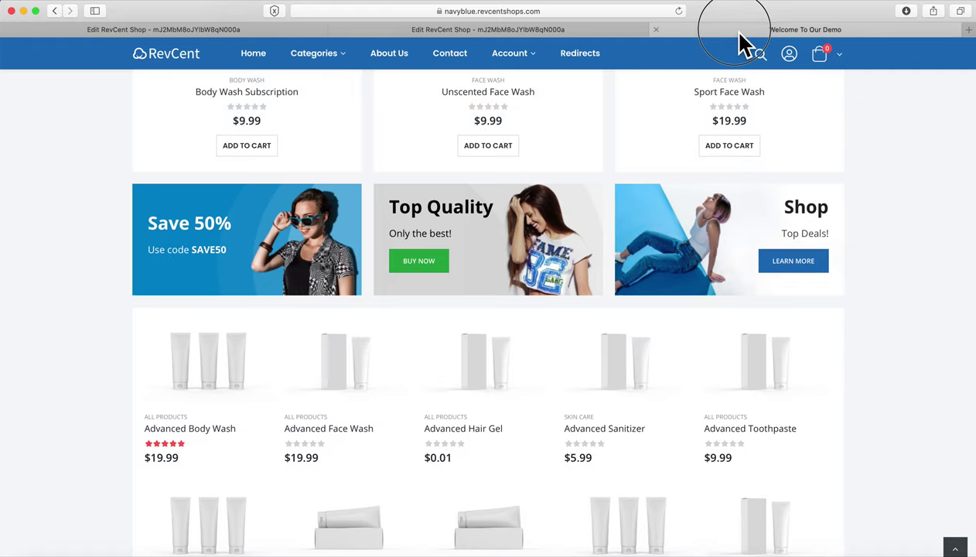
scroll(544, 272, "down", 5)
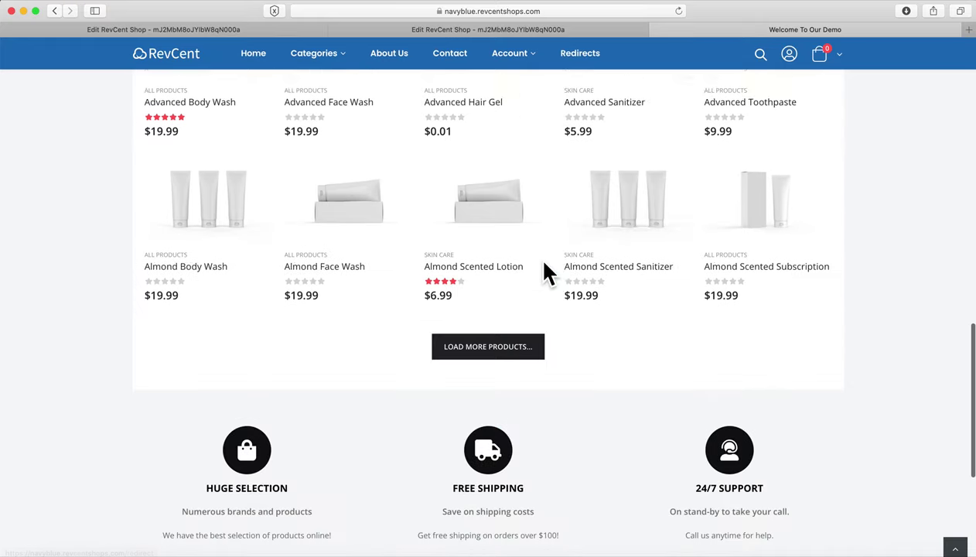
scroll(696, 224, "up", 5)
scroll(693, 217, "up", 10)
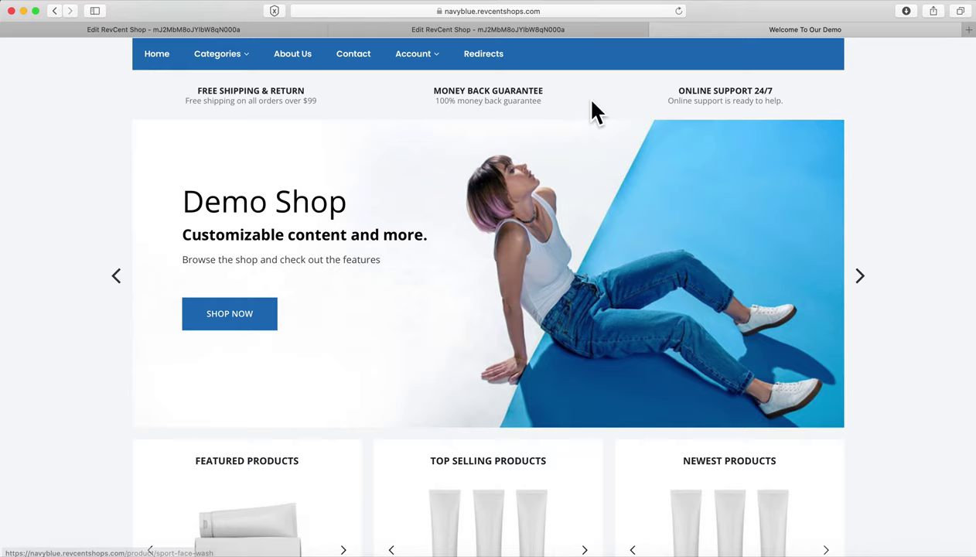
Step: Return to the shop's page settings and examine the home page's Newest Products and Top Selling Products sections
left_click(553, 31)
scroll(300, 399, "down", 4)
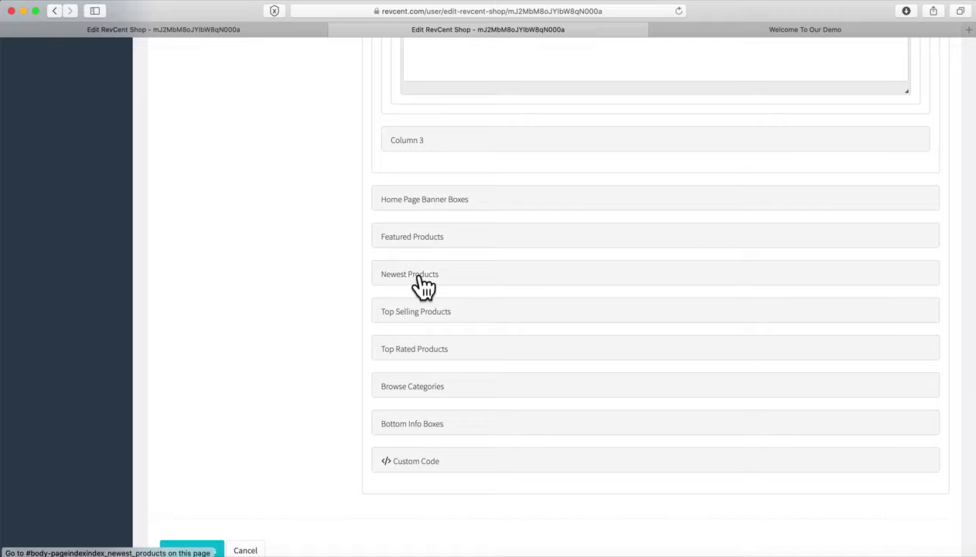
left_click(422, 280)
left_click(425, 446)
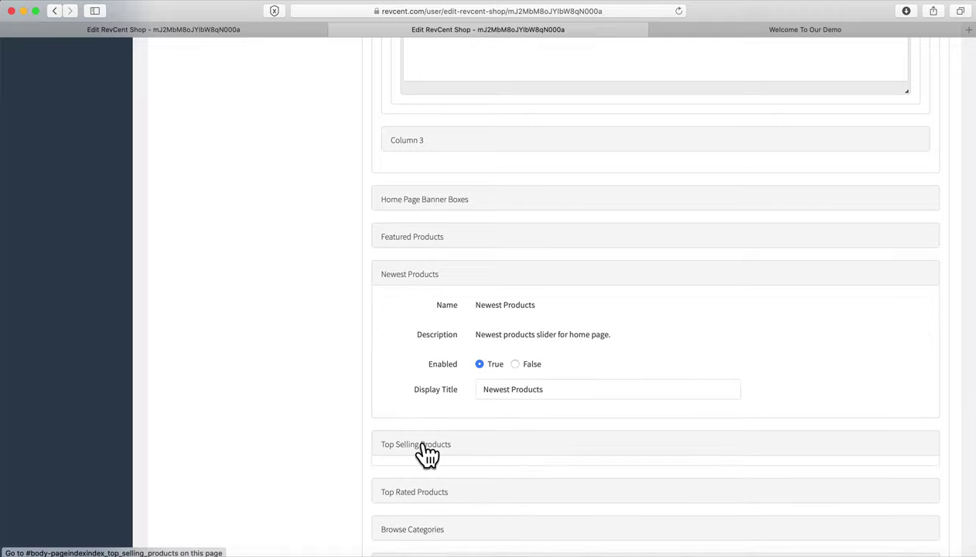
scroll(301, 390, "down", 5)
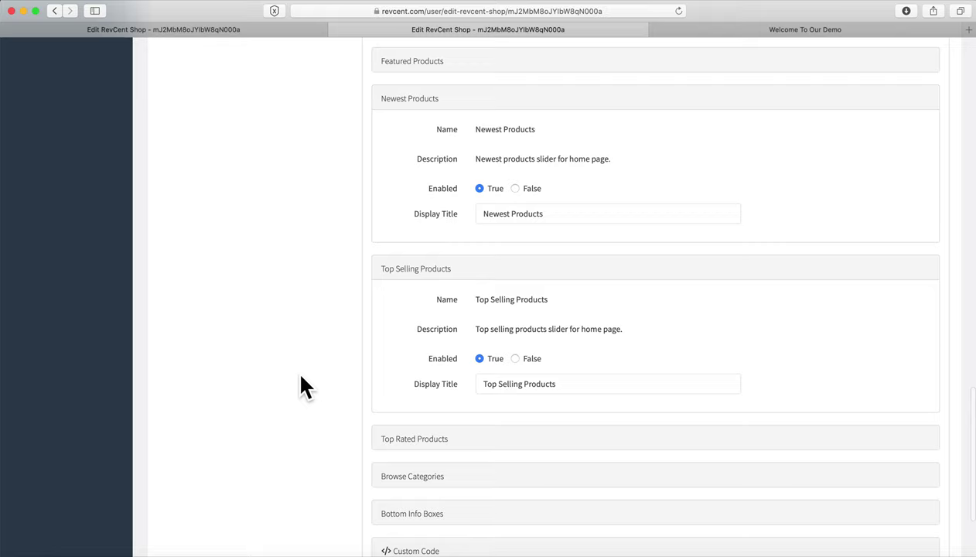
scroll(301, 390, "down", 4)
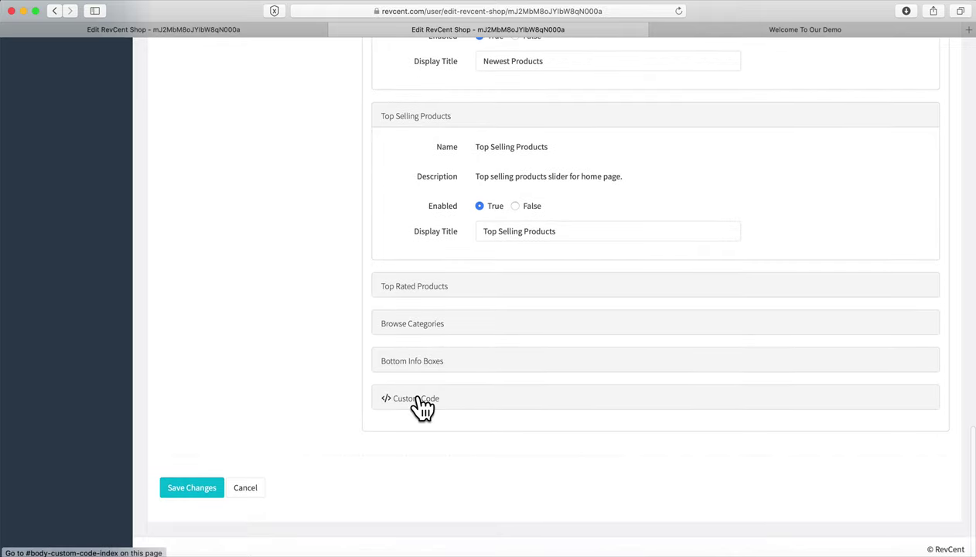
Step: Enable custom code for the home page, look at its code field, and collapse the Custom Code section
left_click(417, 397)
left_click(480, 429)
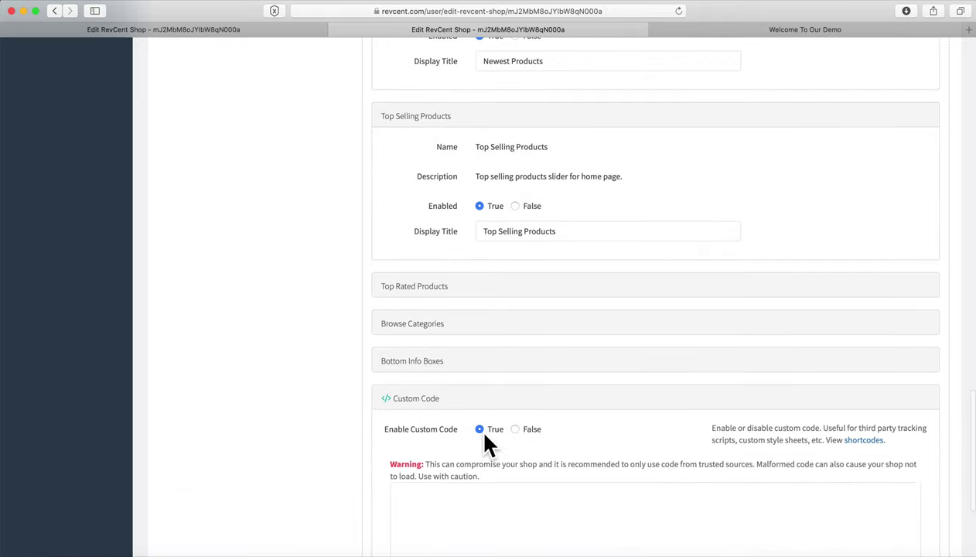
scroll(312, 457, "down", 5)
left_click(506, 366)
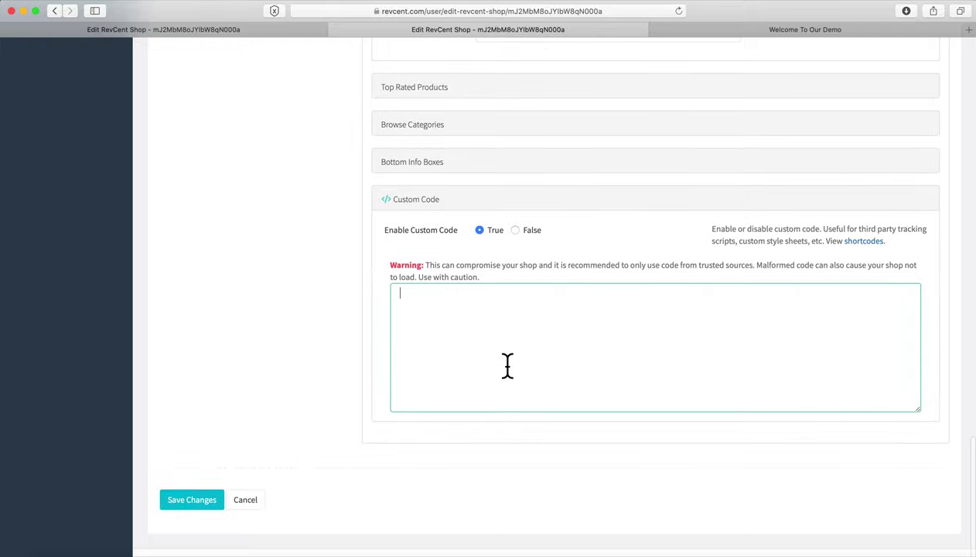
left_click(386, 201)
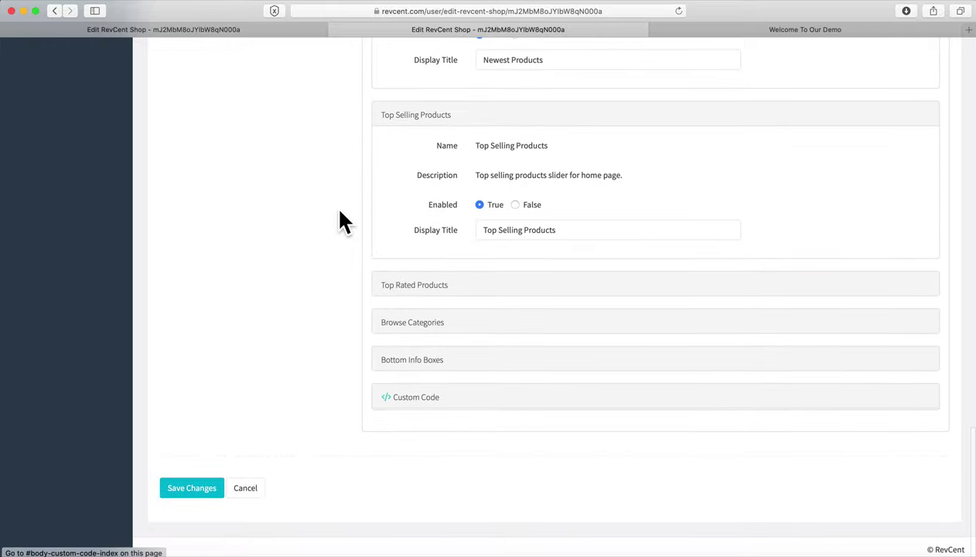
Step: Open the shop's category settings, and examine the Stuff category's name and slug and the site's product options
scroll(324, 216, "up", 5)
scroll(293, 204, "up", 10)
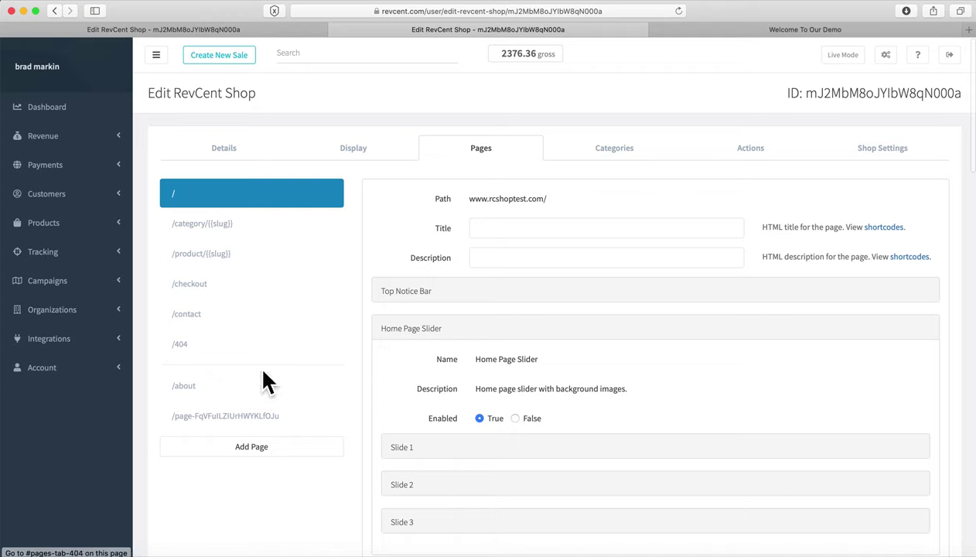
left_click(616, 156)
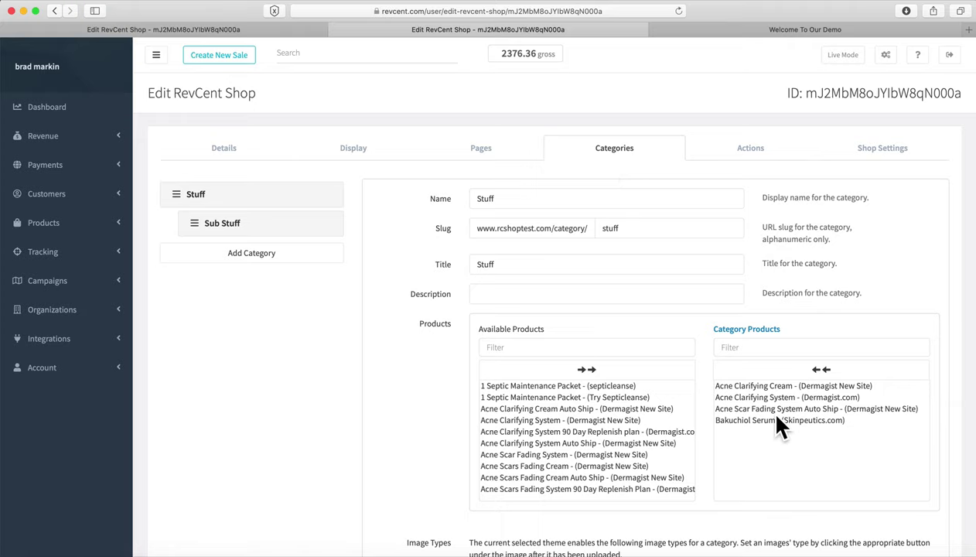
left_click(532, 205)
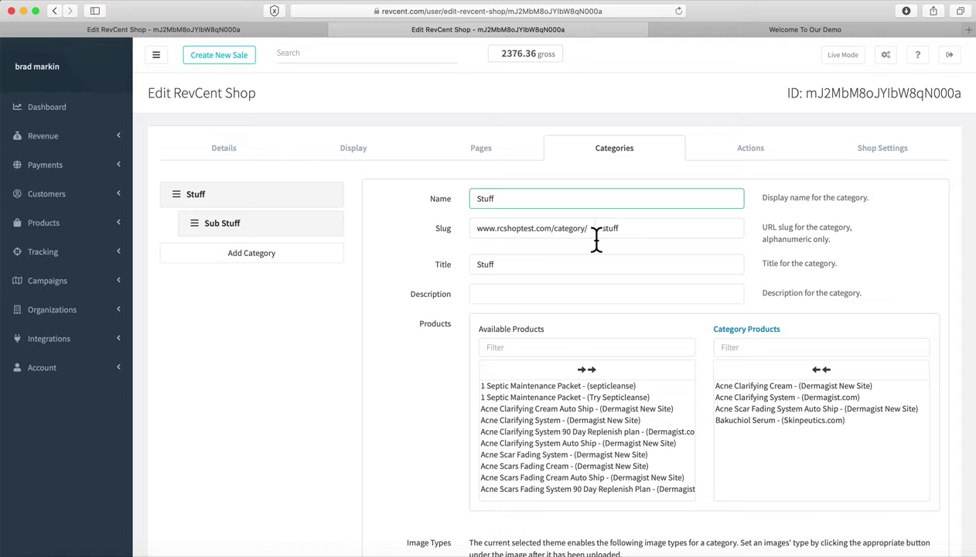
left_click(664, 232)
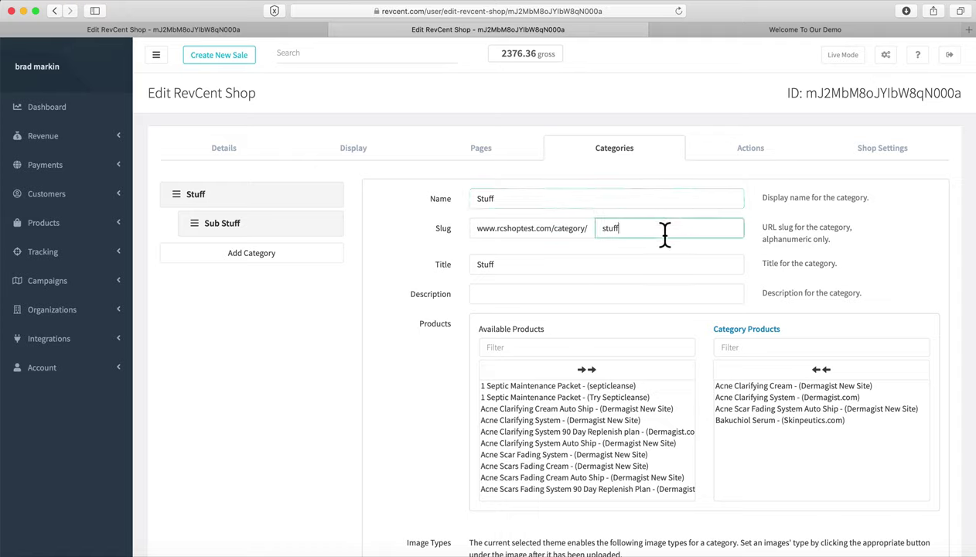
left_click(120, 224)
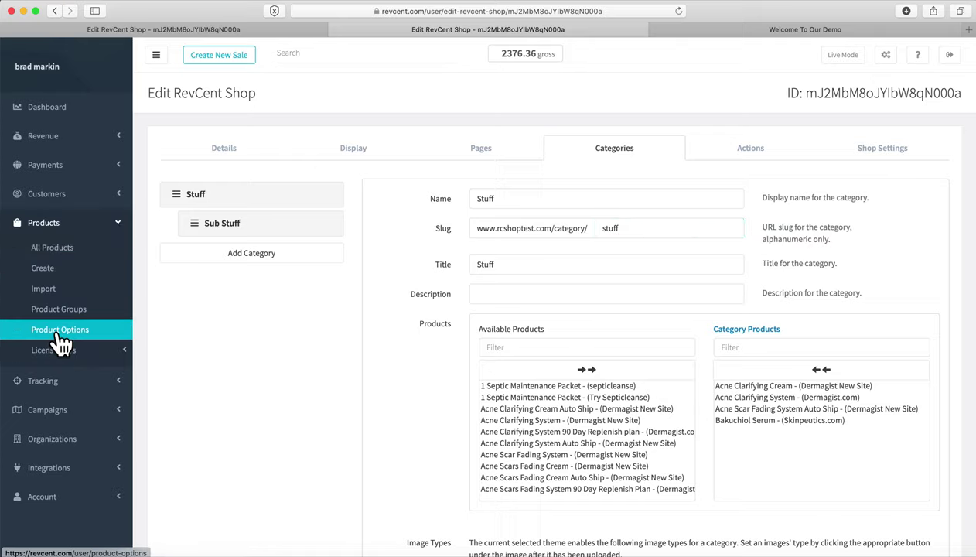
left_click(118, 226)
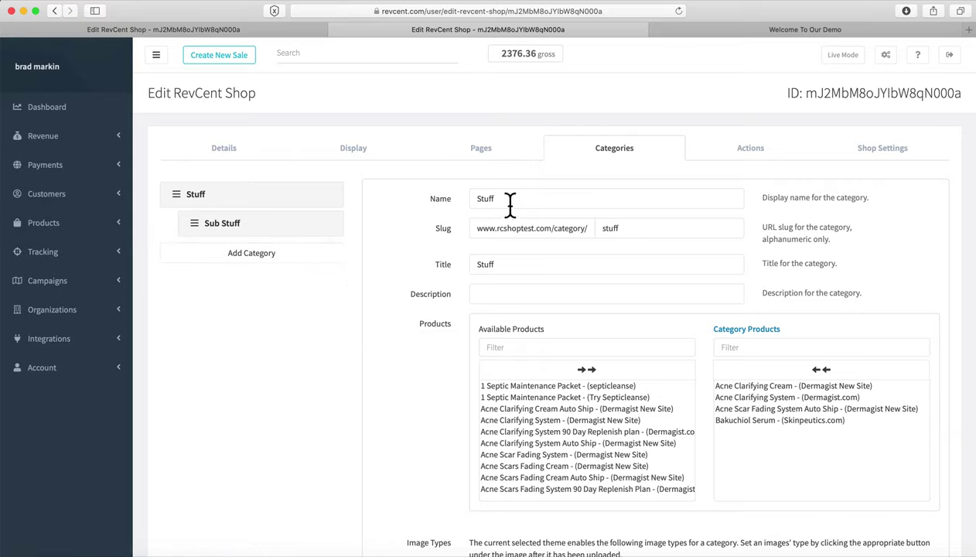
Step: Add 1 Septic Maintenance Packet (Try Septicleanse), Acne Scar Fading System and Age Defying Serum Auto Ship to the Stuff category, and review its image types
left_click(557, 397)
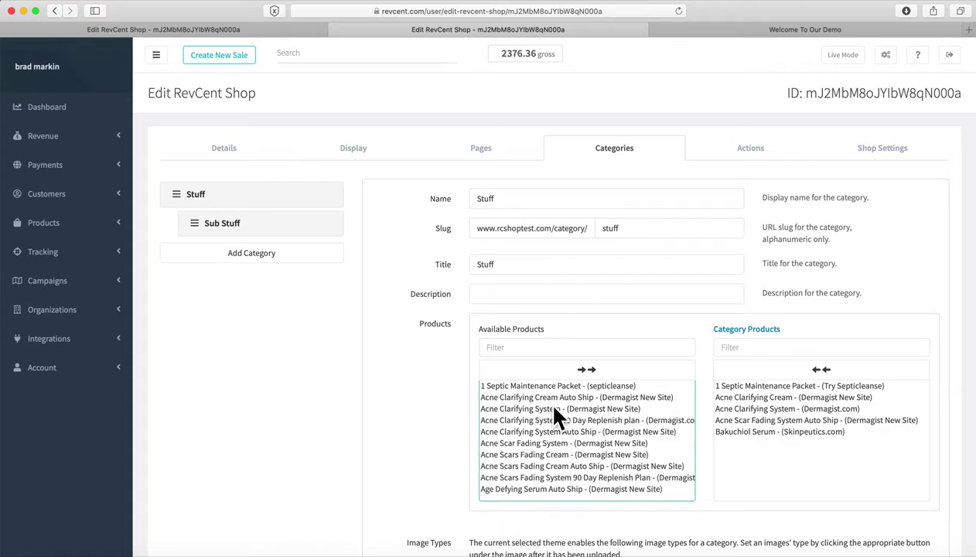
left_click(576, 443)
left_click(599, 477)
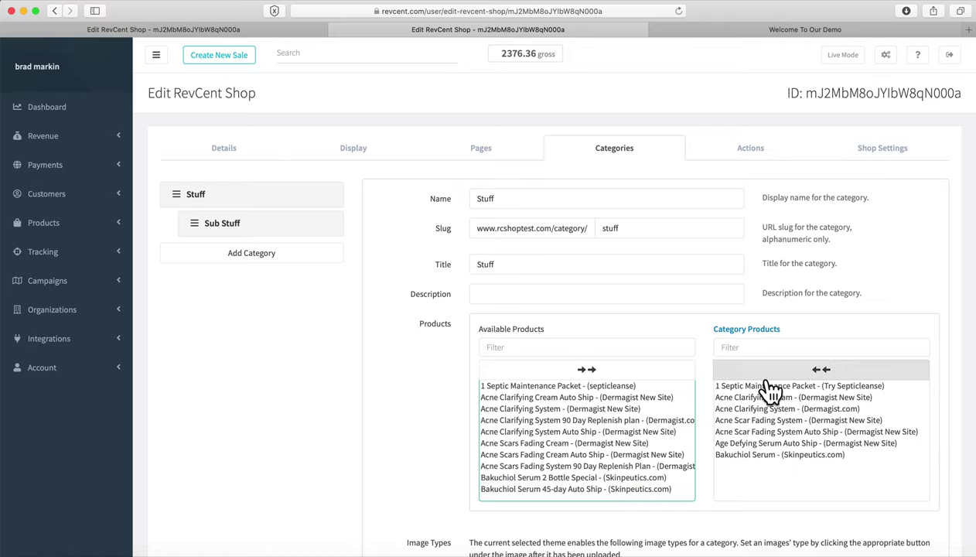
scroll(377, 398, "down", 5)
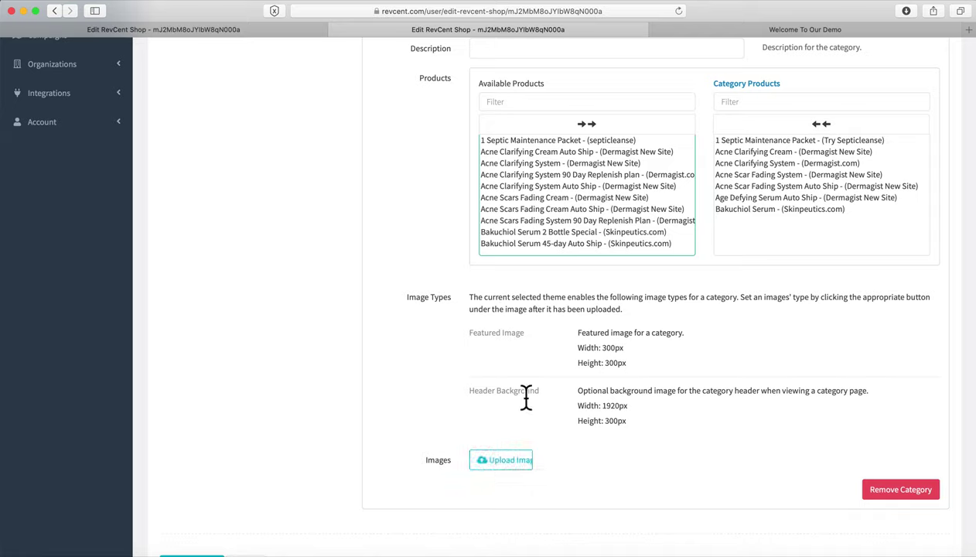
scroll(718, 426, "up", 3)
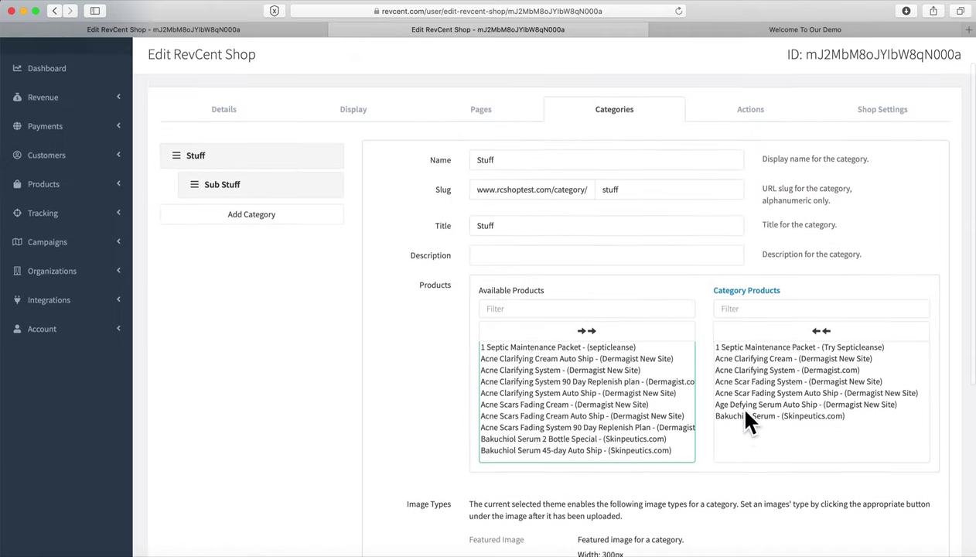
scroll(745, 414, "up", 1)
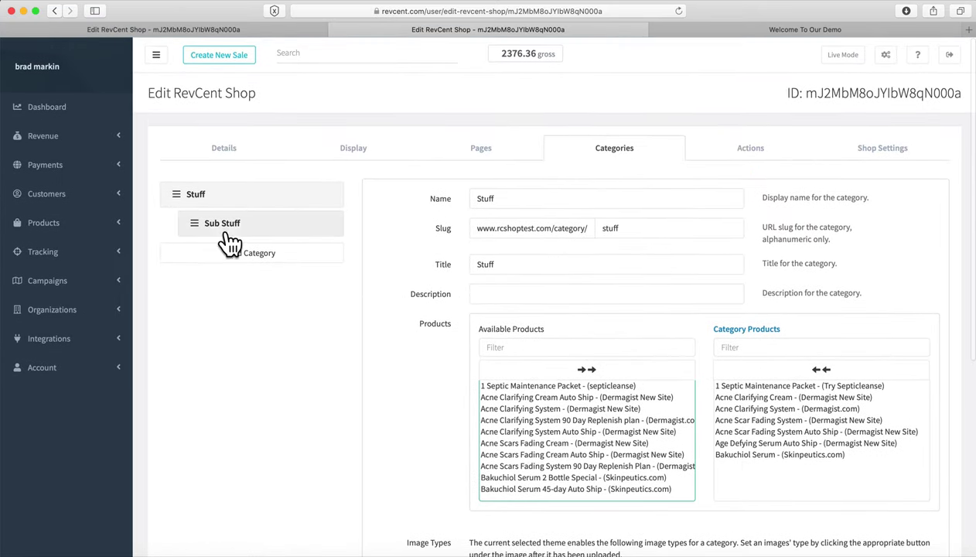
Step: Add two new categories, nesting one under Stuff and the other beneath that new category
left_click(271, 258)
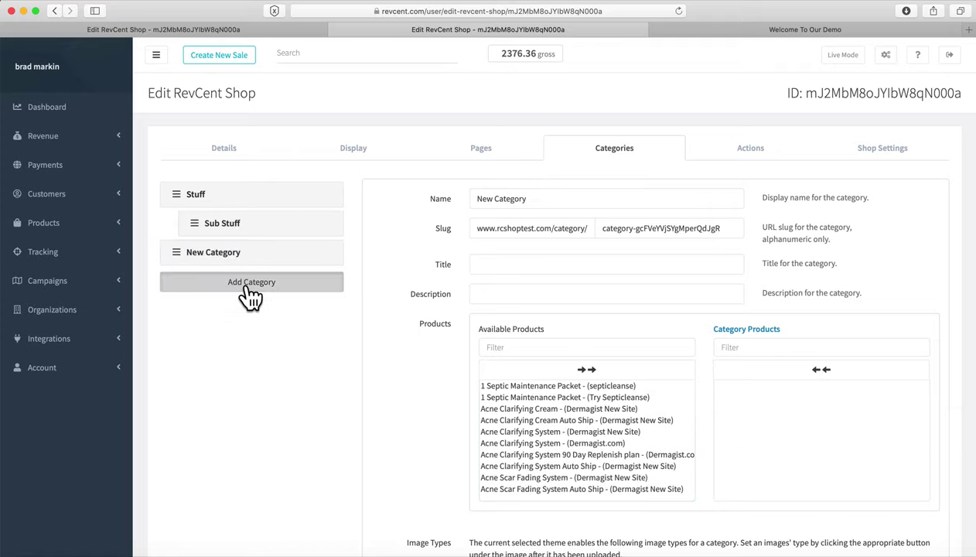
left_click(245, 284)
left_click_drag(197, 282, 259, 285)
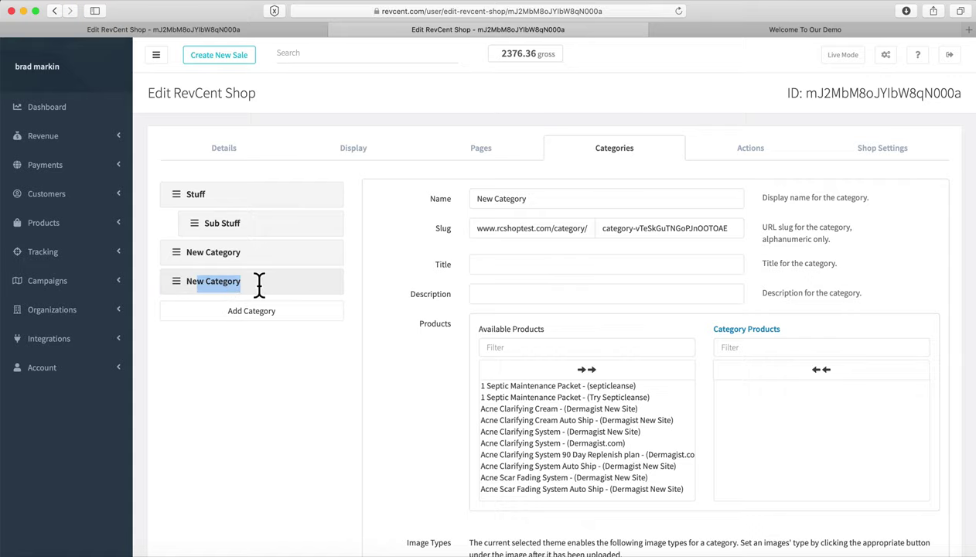
left_click(175, 283)
left_click_drag(181, 288, 228, 259)
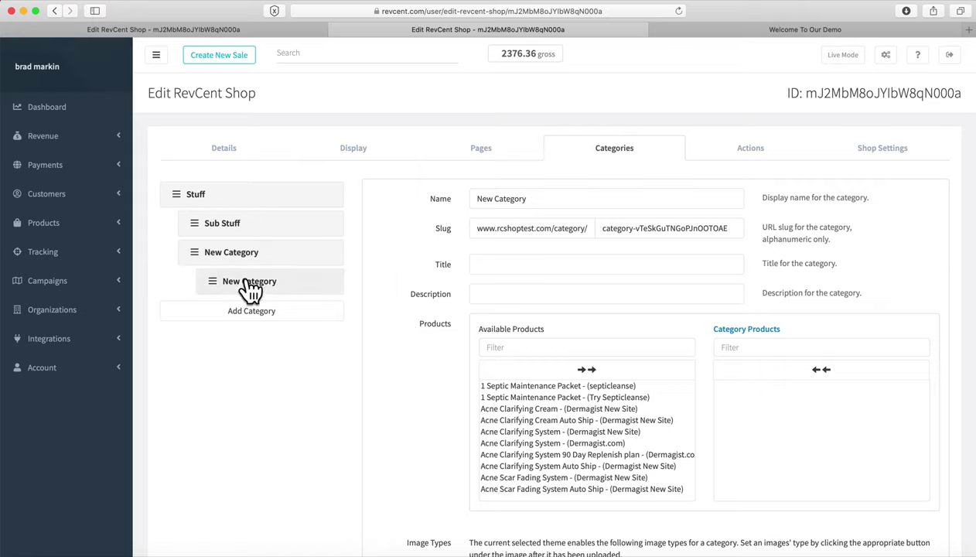
Step: Move the innermost new category up one level, and nest it back beneath the other new category
double_click(228, 283)
left_click(194, 283)
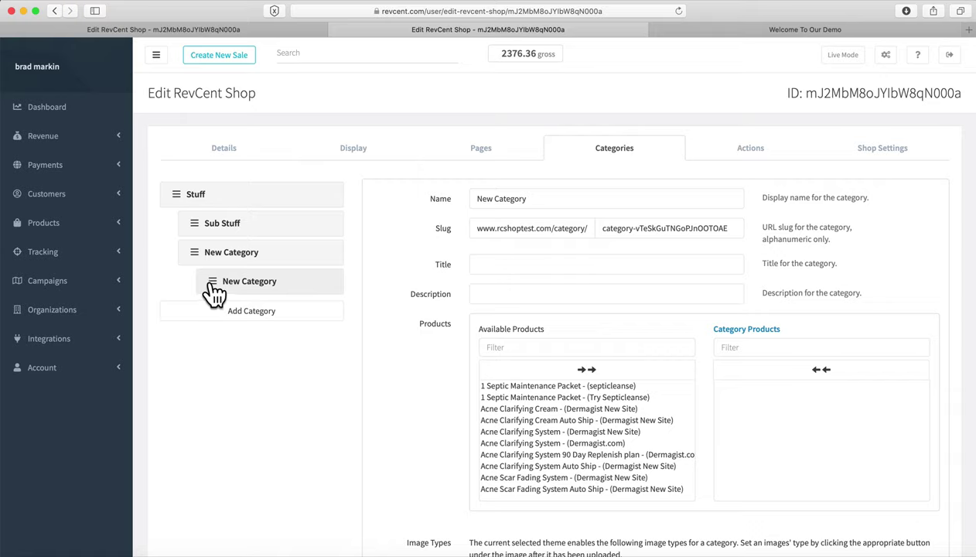
left_click_drag(210, 283, 193, 282)
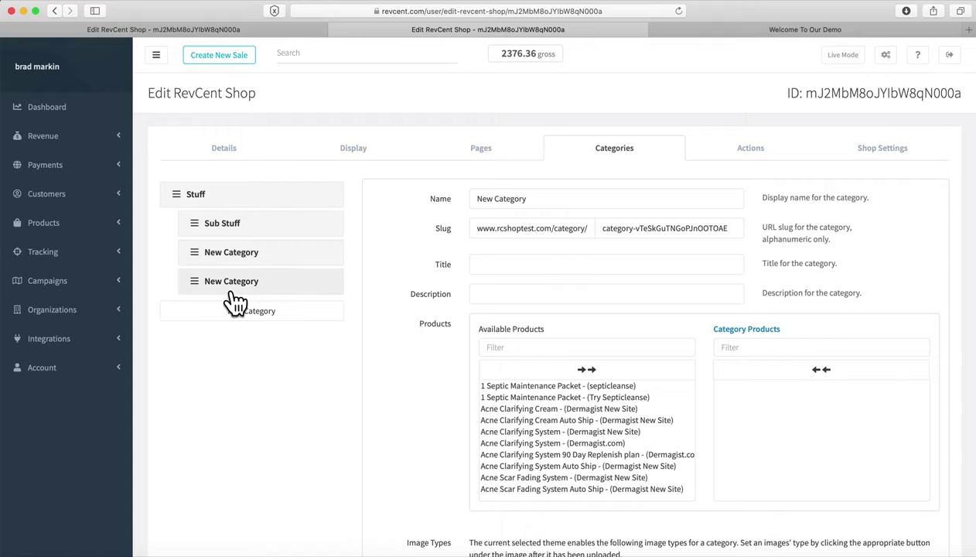
left_click_drag(201, 292, 243, 286)
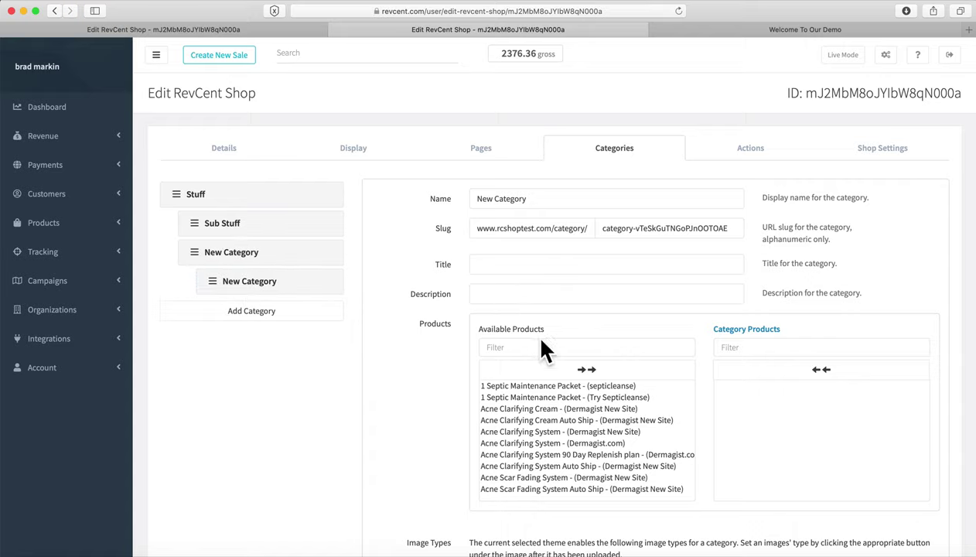
Step: Add Acne Clarifying System 90 Day Replenish plan, Acne Clarifying System (Dermagist New Site) and Acne Scar Fading System Auto Ship to the innermost category
left_click(624, 455)
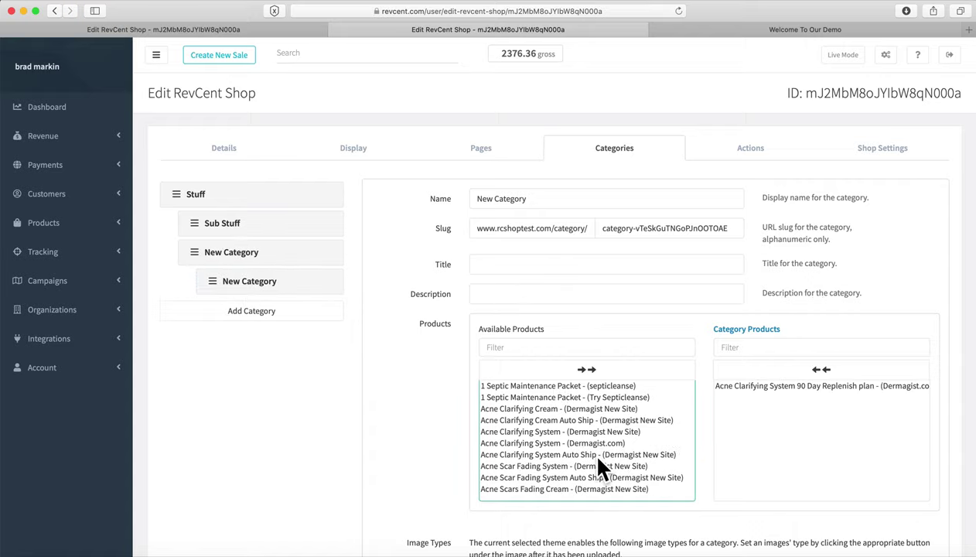
left_click(587, 430)
left_click(588, 465)
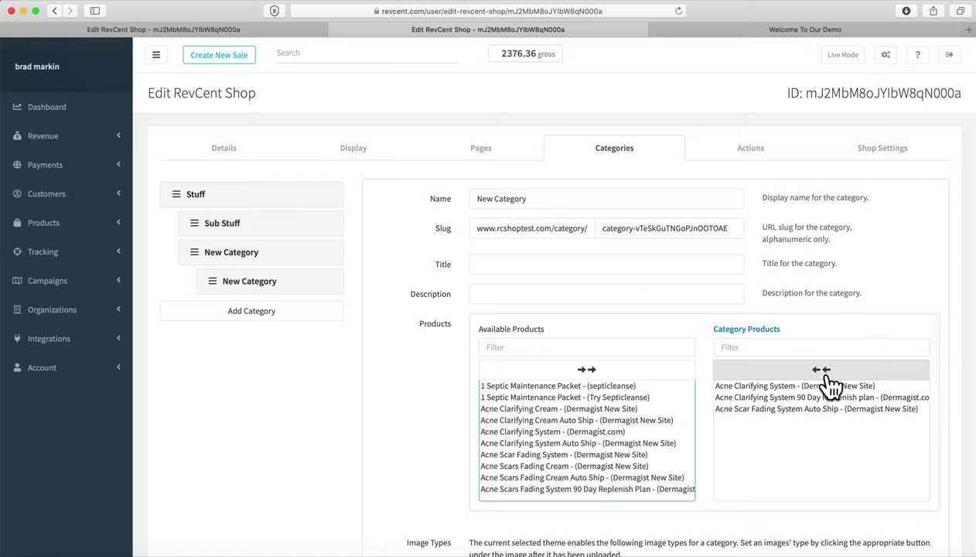
Step: Replace the category's Auto Ship and 90 Day Replenish products with Acne Clarifying System (Dermagist.com) and Acne Scar Fading System, and review its image options
left_click(808, 393)
left_click(814, 409)
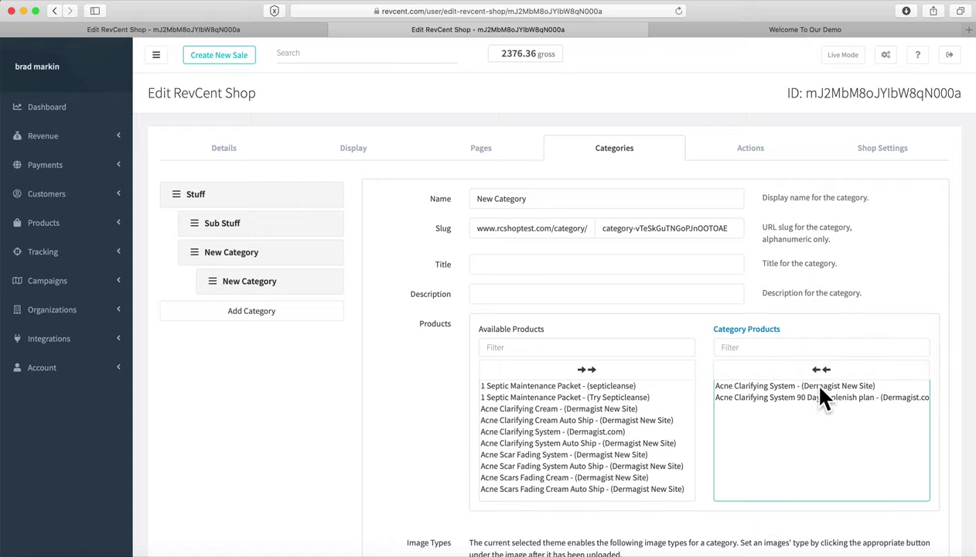
left_click(814, 397)
double_click(616, 431)
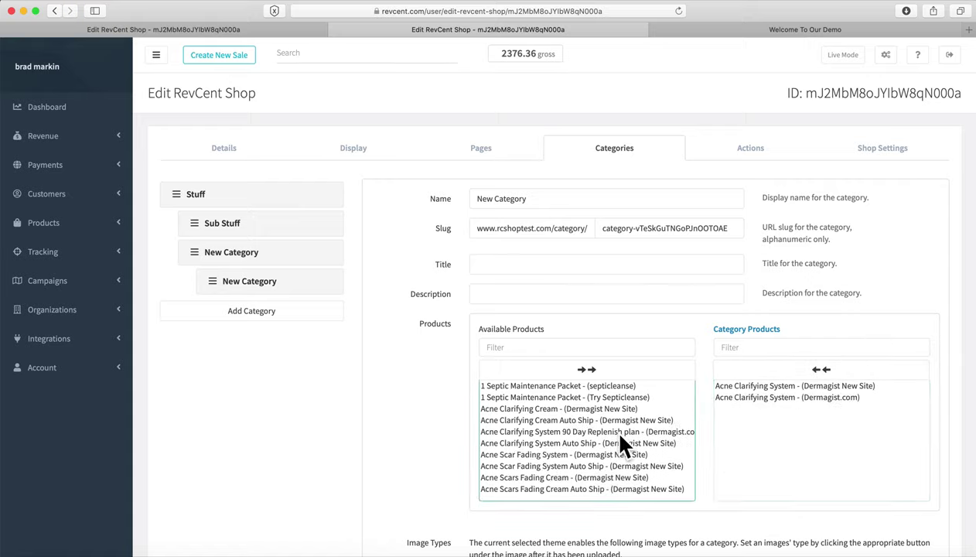
double_click(615, 456)
scroll(448, 431, "down", 3)
scroll(448, 441, "down", 2)
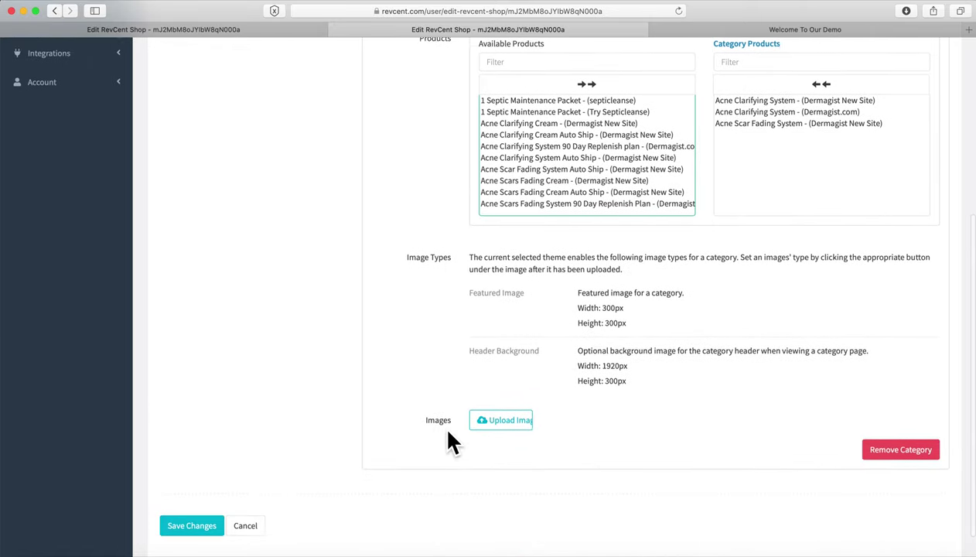
scroll(528, 398, "up", 6)
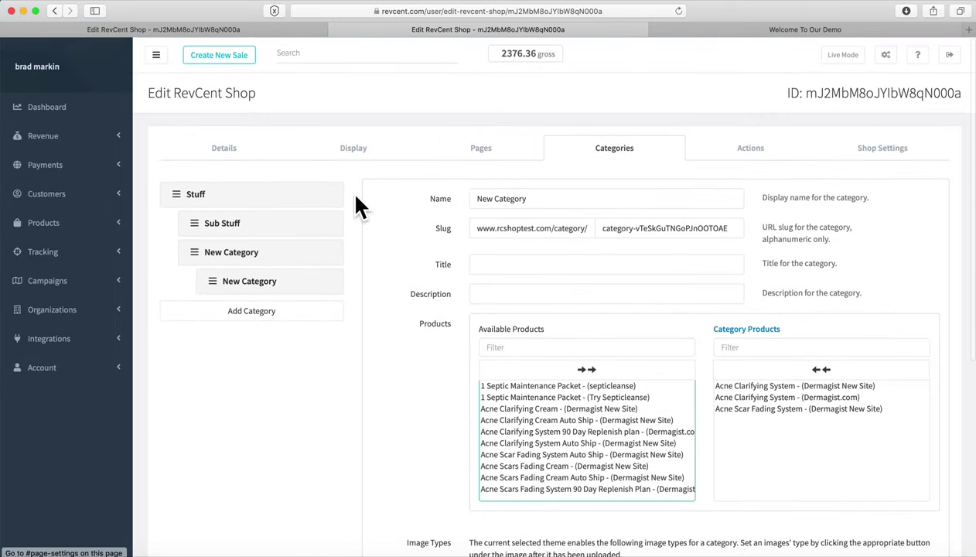
Step: Open the shop's action settings and set the checkout success action to Display HTML
left_click(754, 156)
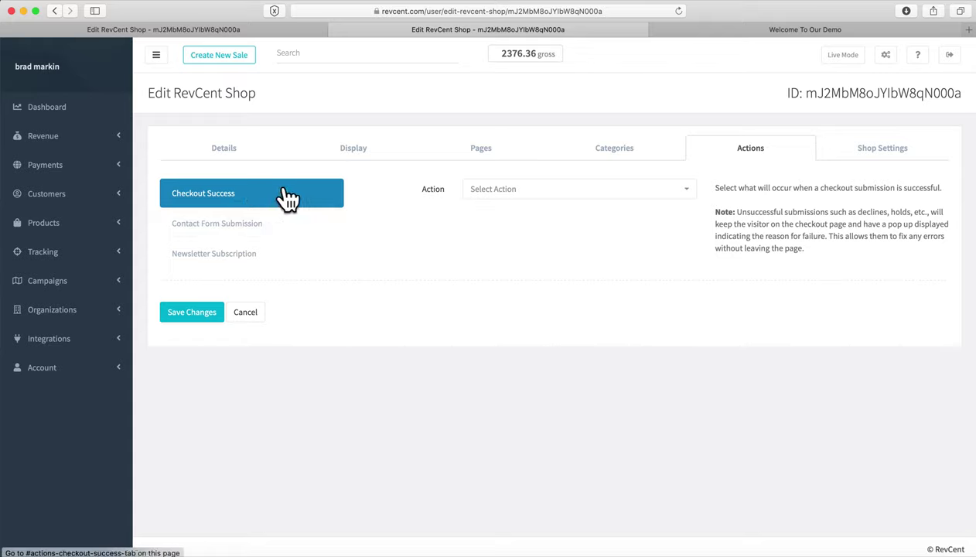
left_click(525, 195)
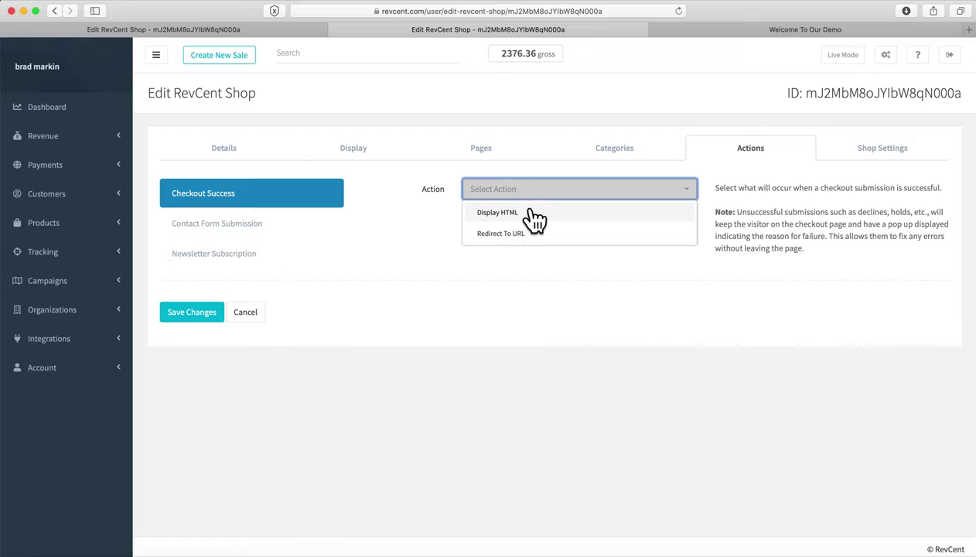
left_click(533, 215)
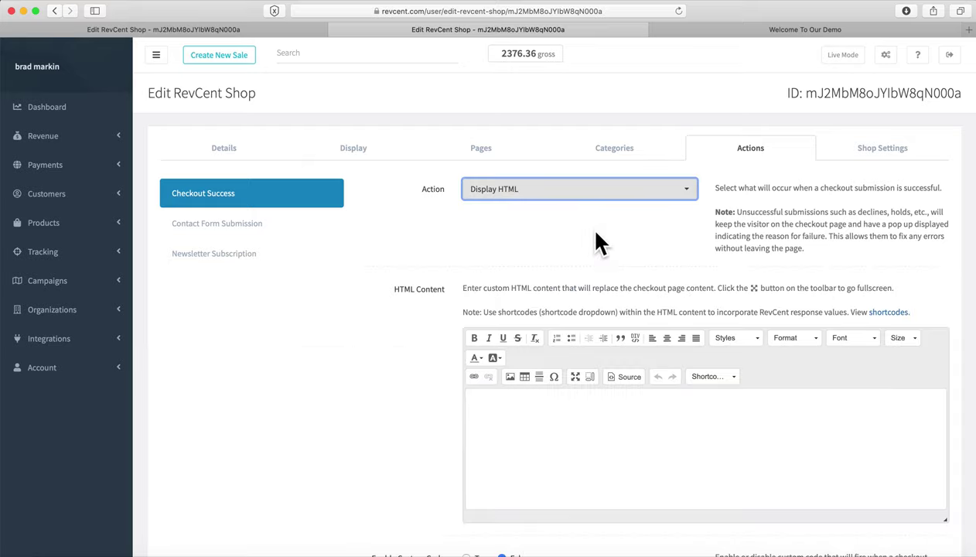
Step: Enter "Thanks for your order." as the HTML content displayed on checkout success
scroll(673, 246, "down", 3)
left_click(644, 346)
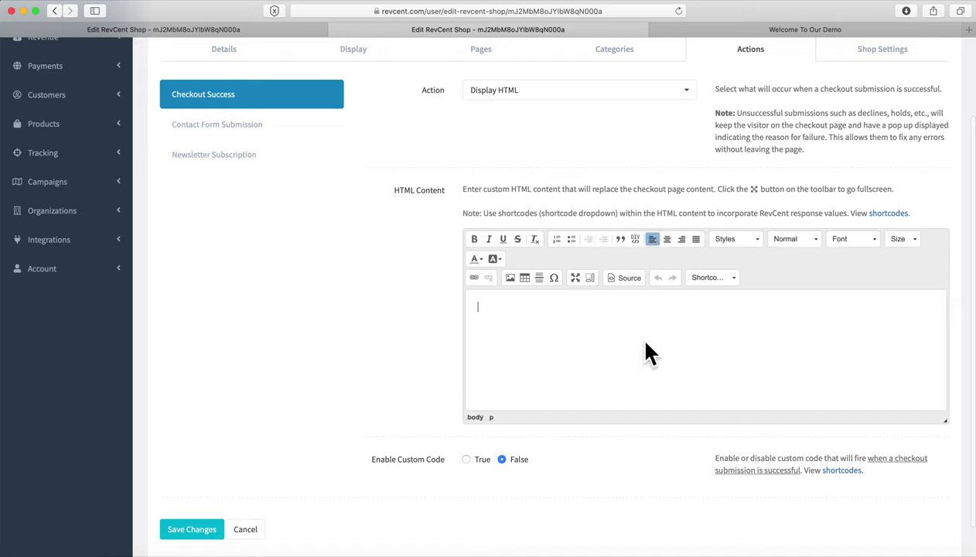
type("Thanks for youkr")
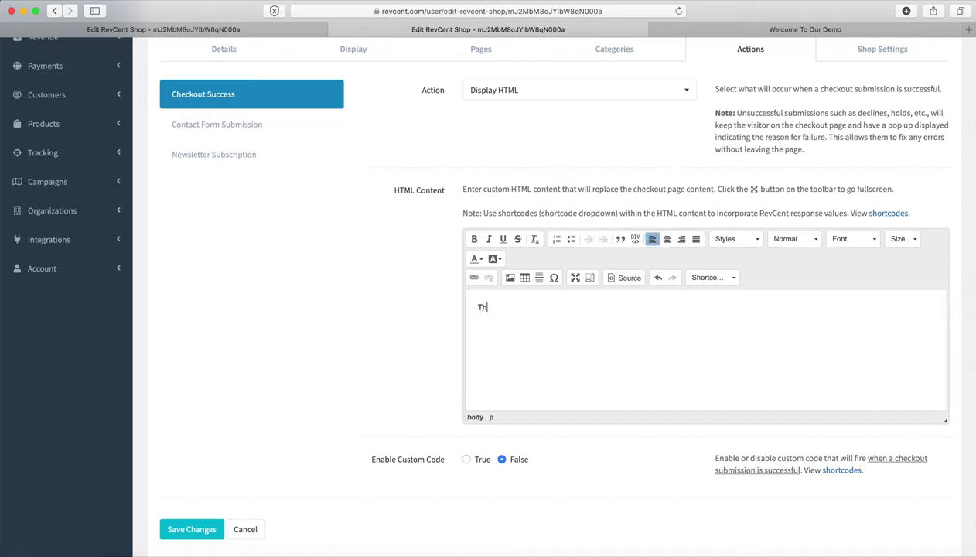
key("BackSpace")
key("BackSpace")
type("r order.")
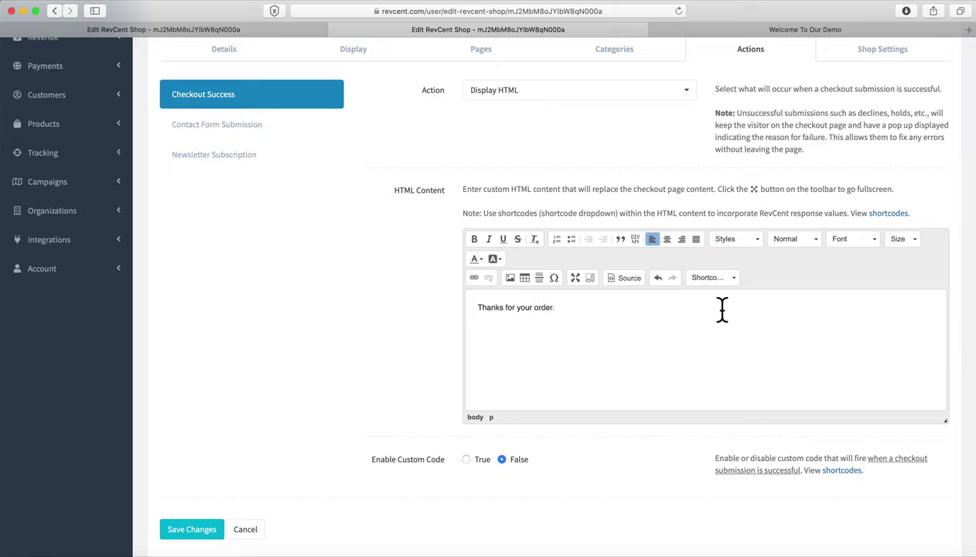
Step: Examine the shortcodes available for the checkout success HTML content, and close the list without inserting one
left_click(736, 280)
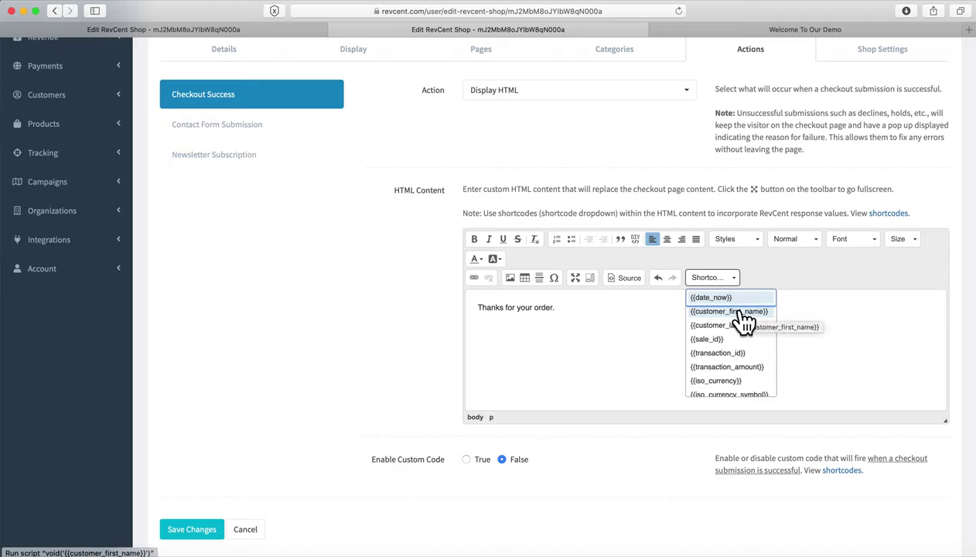
scroll(729, 369, "down", 1)
scroll(729, 370, "down", 4)
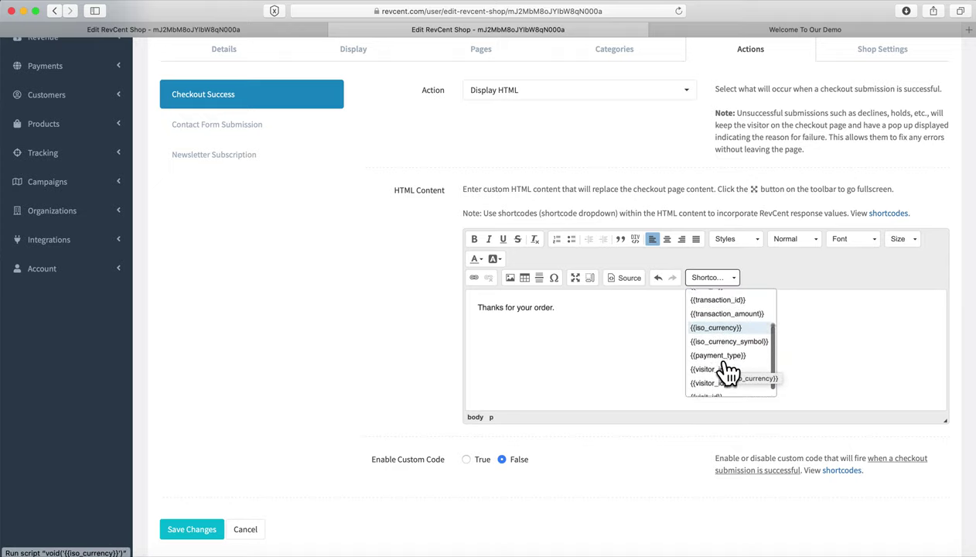
scroll(729, 369, "up", 5)
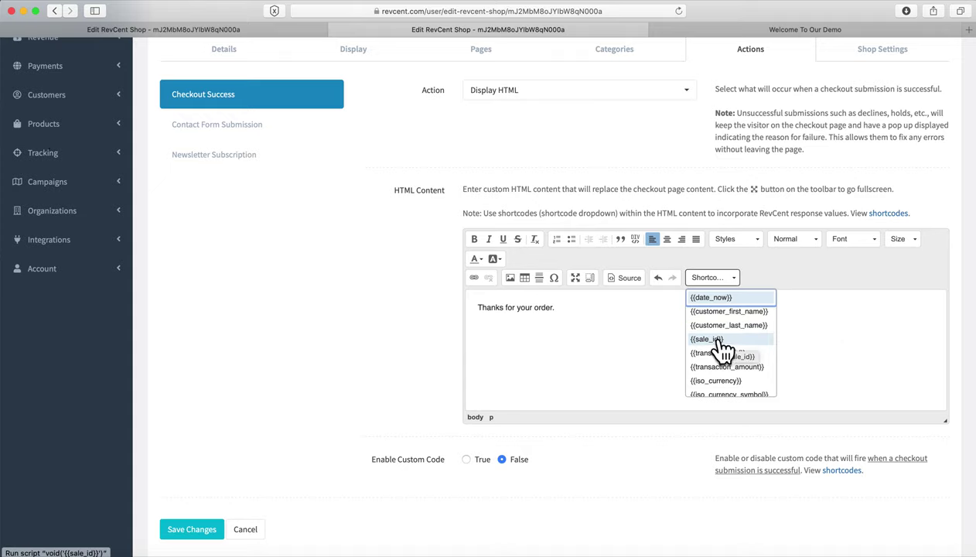
left_click(588, 341)
scroll(668, 386, "down", 1)
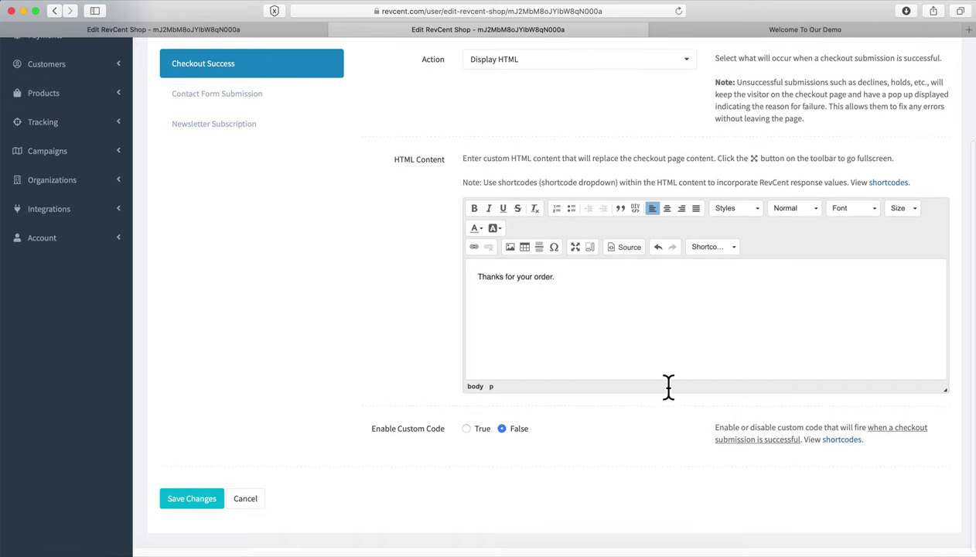
Step: Enable custom code for checkout success and look at its empty code field
scroll(668, 386, "up", 1)
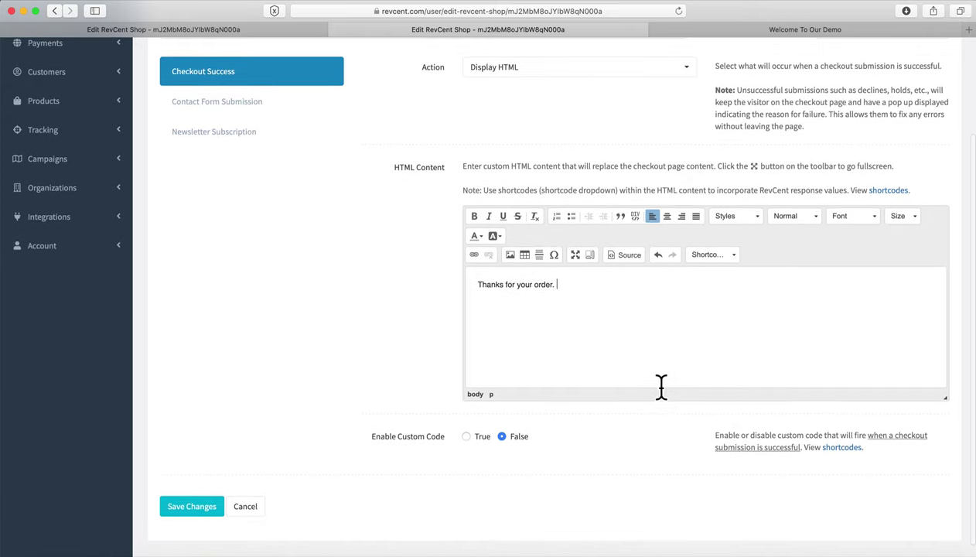
left_click(467, 436)
scroll(368, 376, "down", 3)
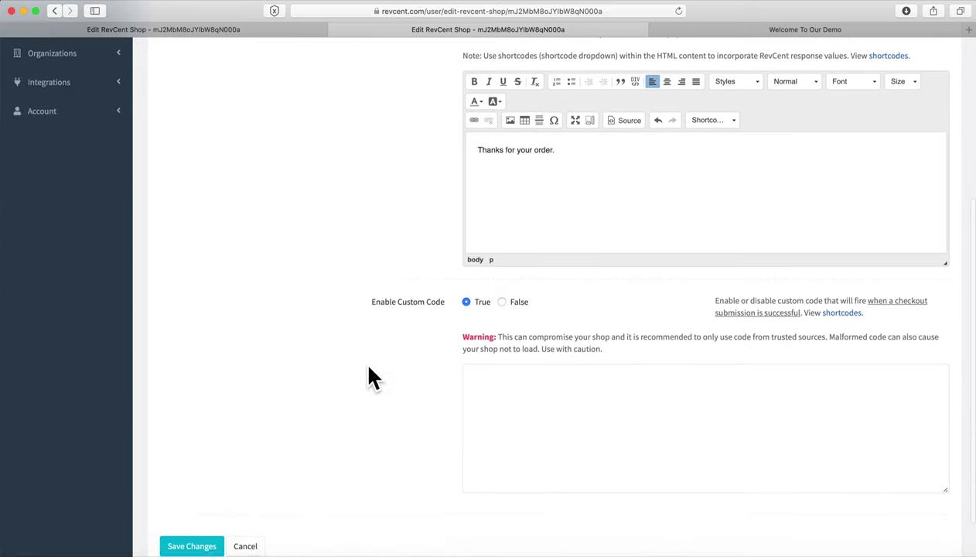
left_click(526, 404)
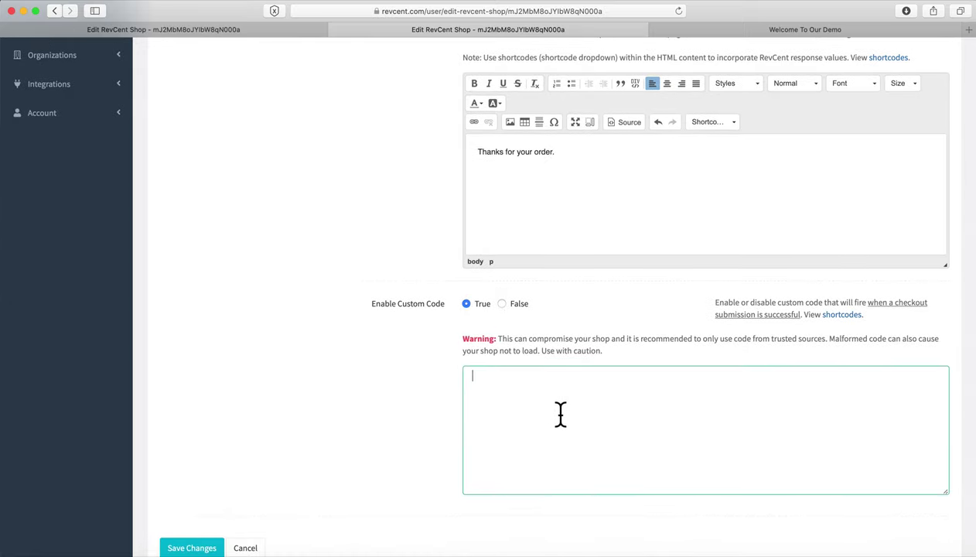
scroll(560, 413, "up", 3)
scroll(560, 412, "up", 1)
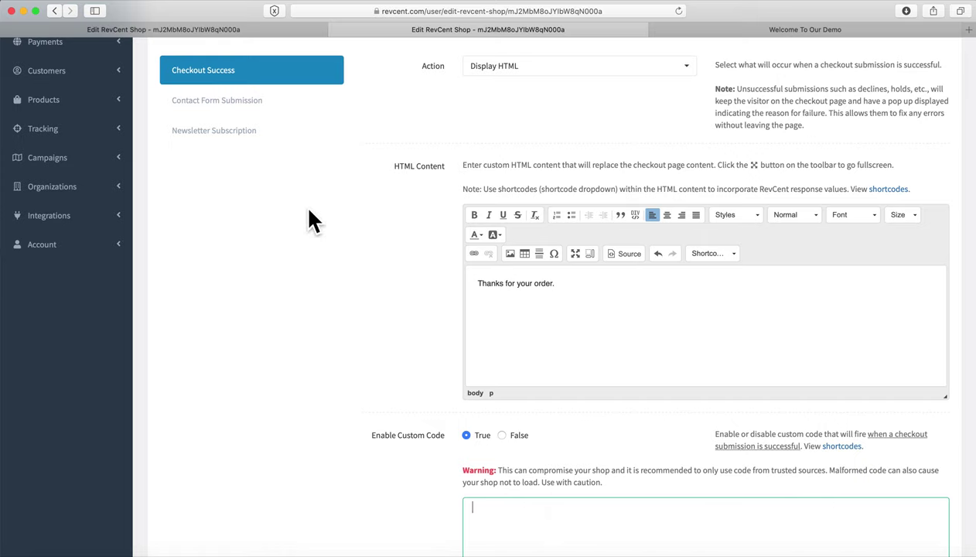
Step: Change the checkout success action to Redirect To URL, and examine its URL and dynamic parameter fields
scroll(307, 209, "up", 3)
left_click(532, 196)
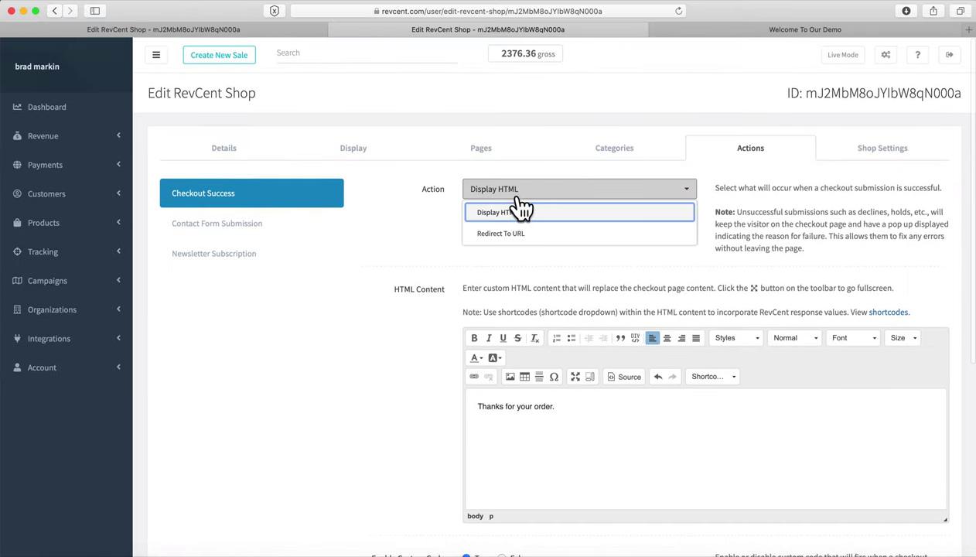
left_click(485, 230)
left_click(493, 292)
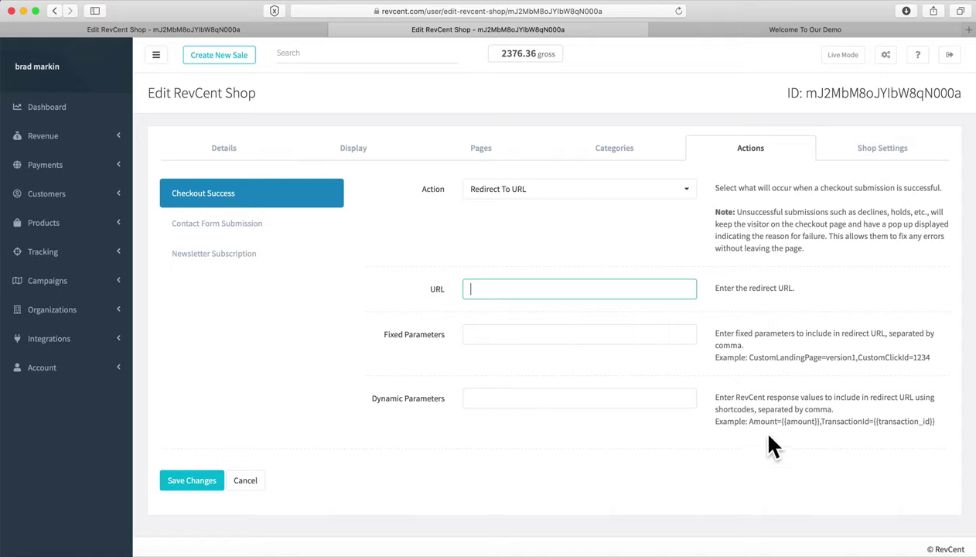
left_click(507, 407)
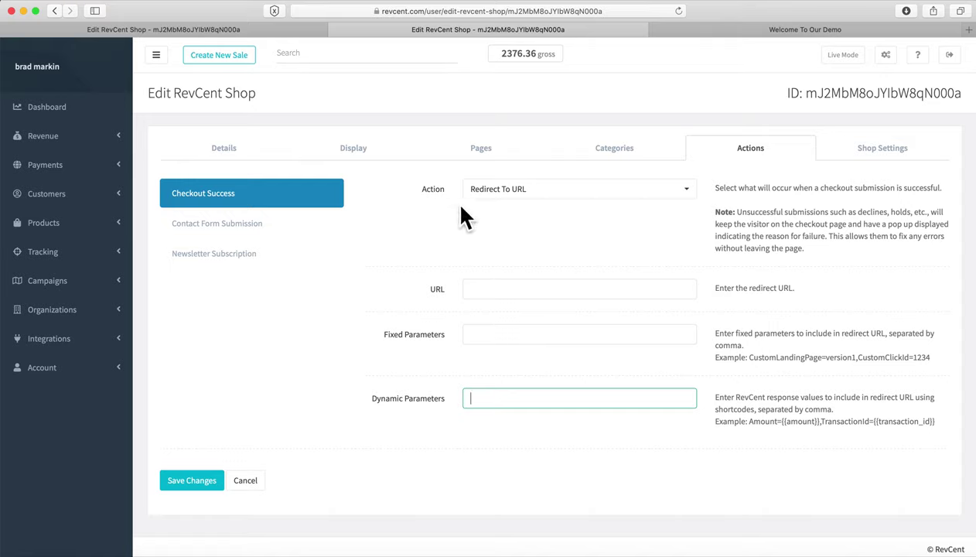
Step: Enable contact form submissions, and examine the email recipient and SMTP profile options
left_click(252, 232)
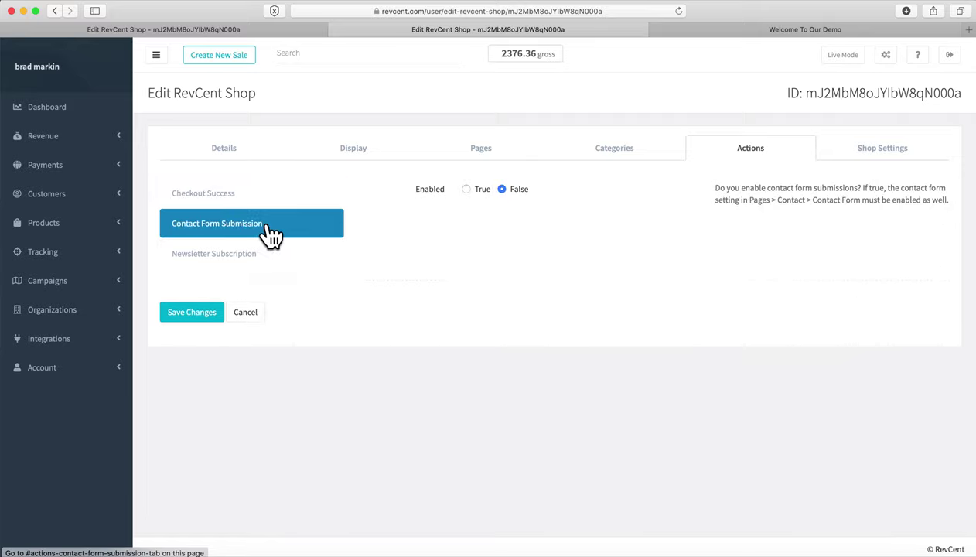
left_click(469, 190)
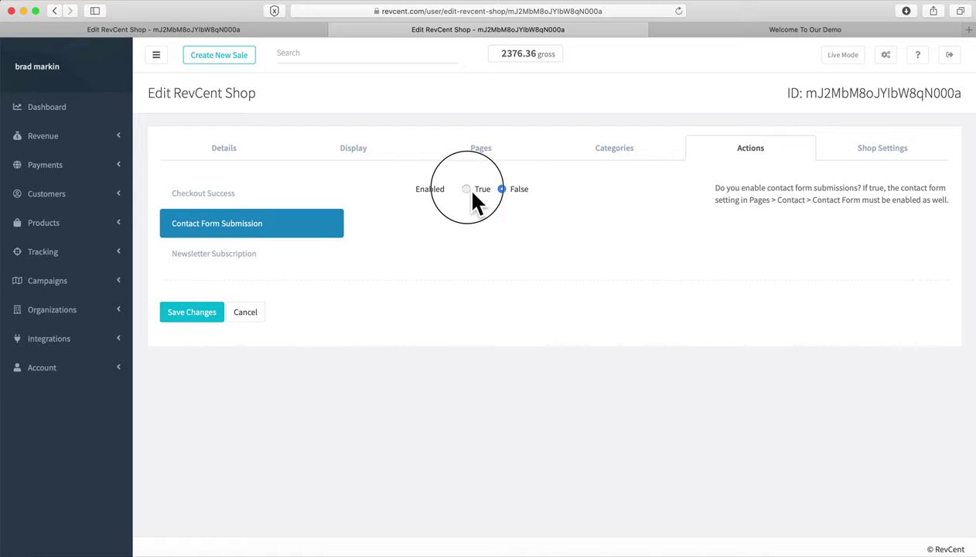
scroll(681, 232, "down", 2)
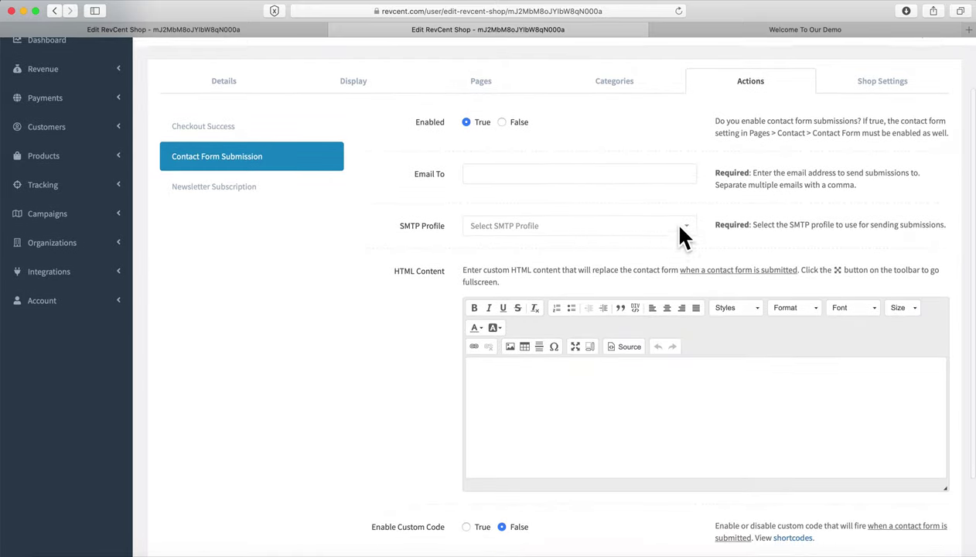
left_click(534, 176)
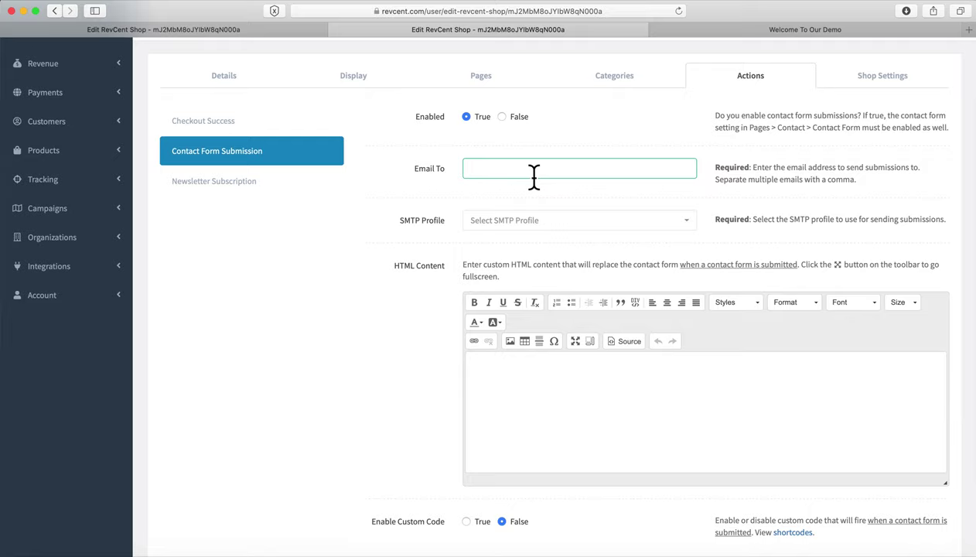
left_click(521, 224)
left_click(405, 235)
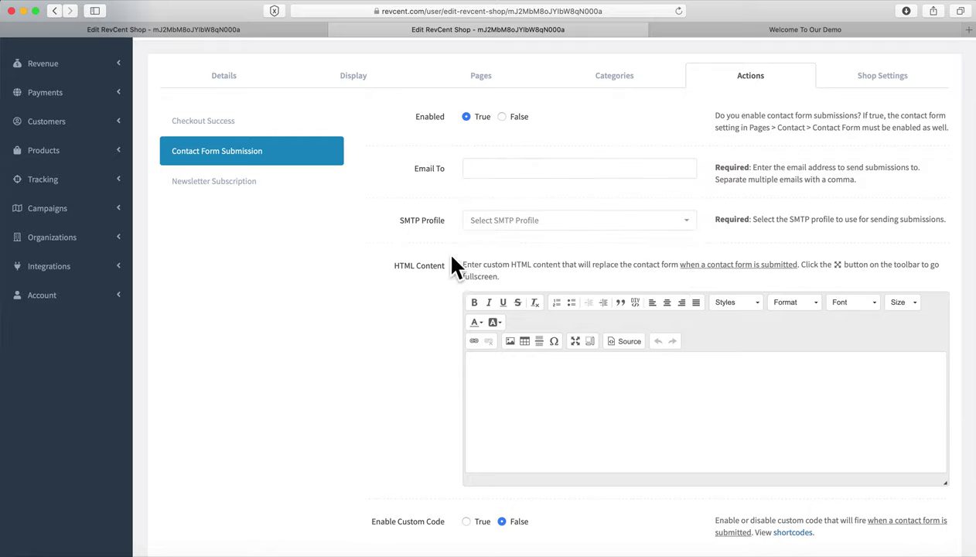
Step: Look at the contact form submission's HTML content editor, and enable custom code for contact form submissions
left_click(563, 414)
scroll(400, 405, "down", 2)
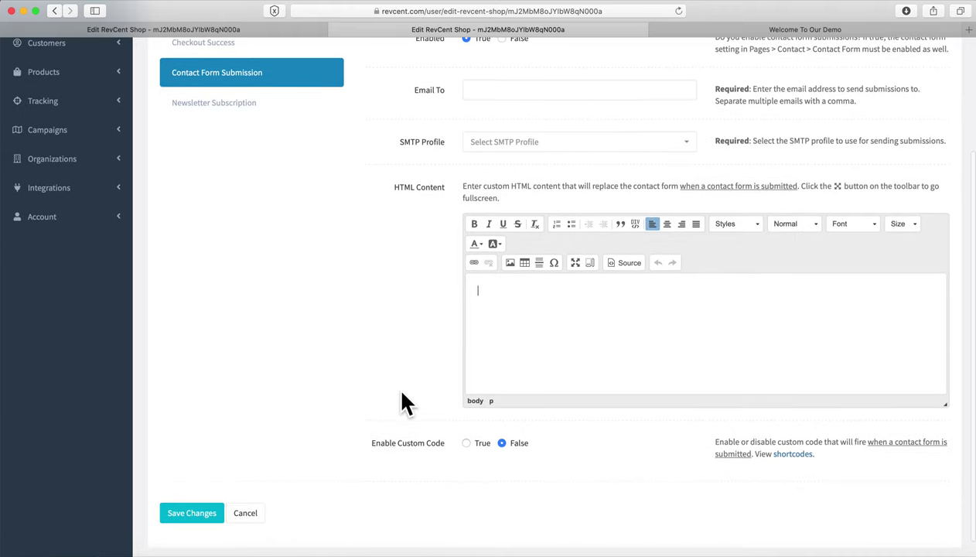
left_click(466, 443)
scroll(549, 496, "down", 3)
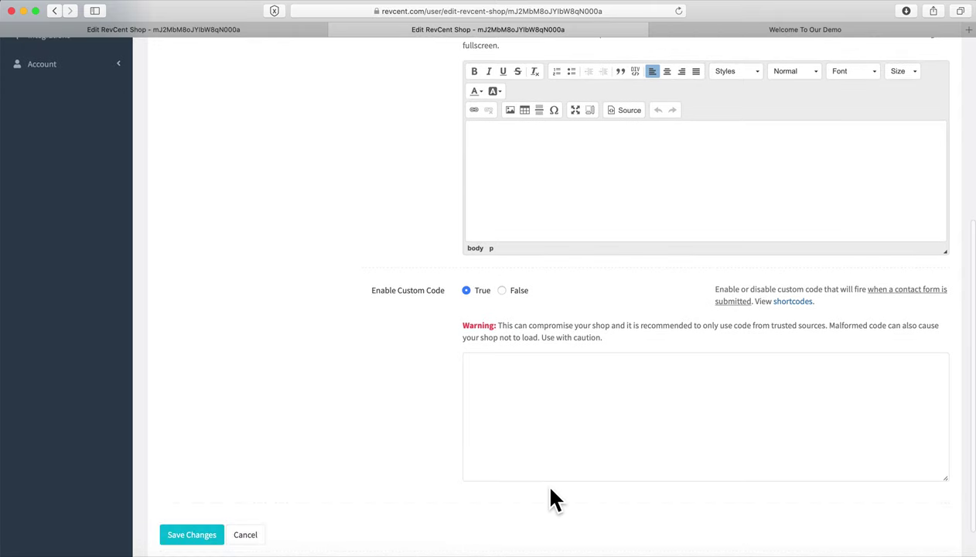
scroll(549, 497, "up", 6)
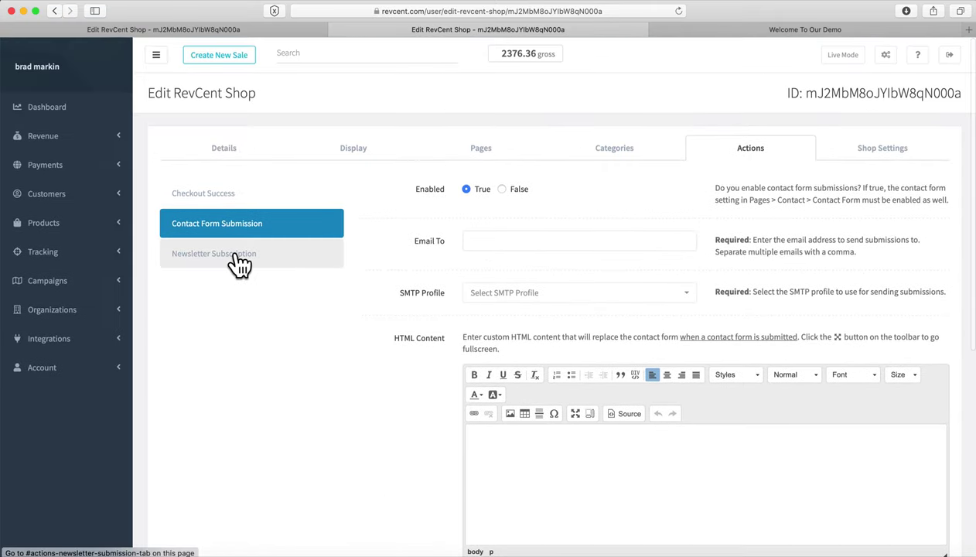
Step: Open the newsletter subscription action and look at its enabled setting and available third party integrations
left_click(236, 257)
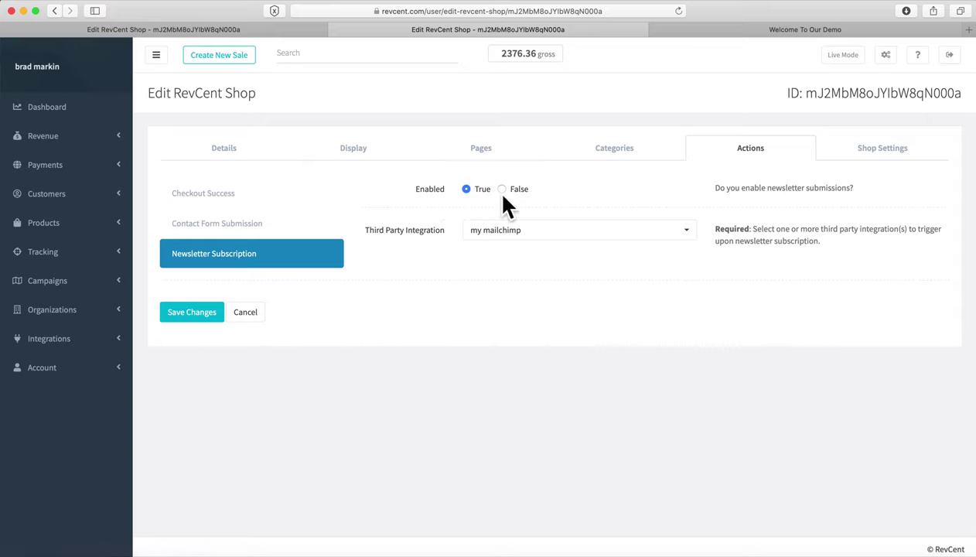
left_click(504, 235)
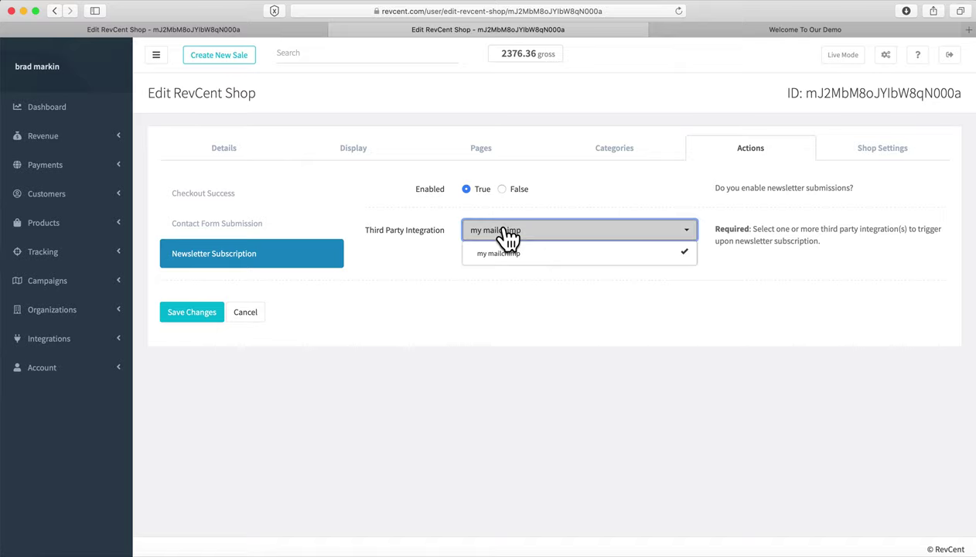
left_click(508, 329)
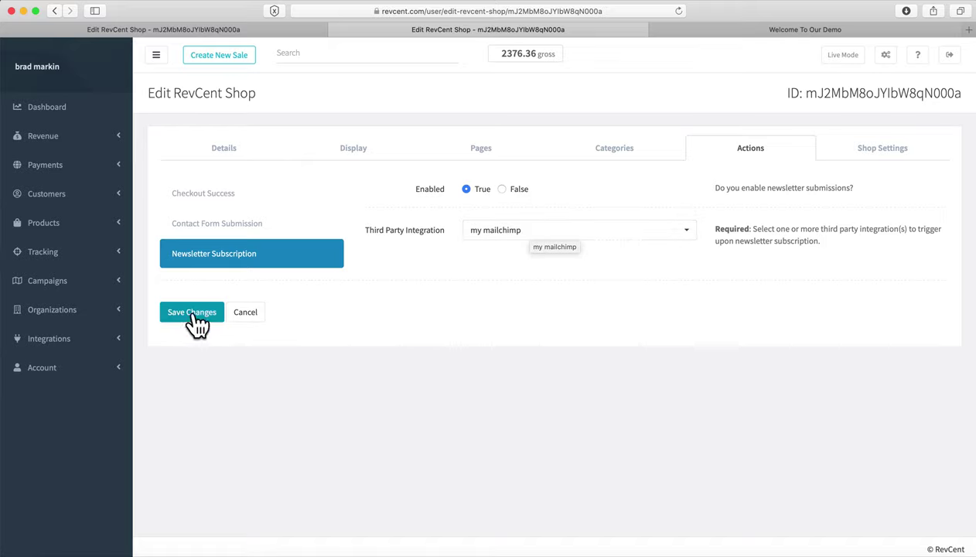
Step: Review the shop's details, display, pages and categories settings, and return to the shop details
left_click(224, 148)
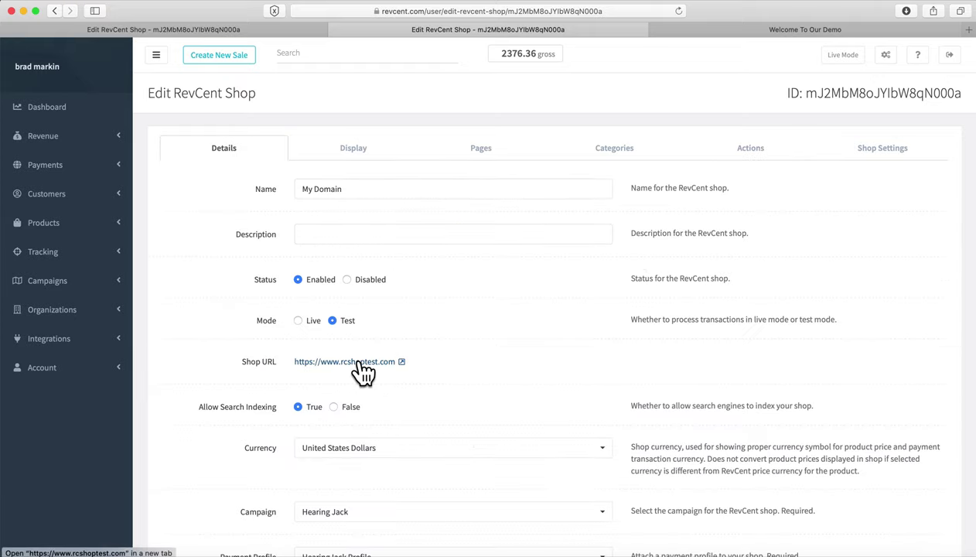
left_click(357, 153)
left_click(504, 159)
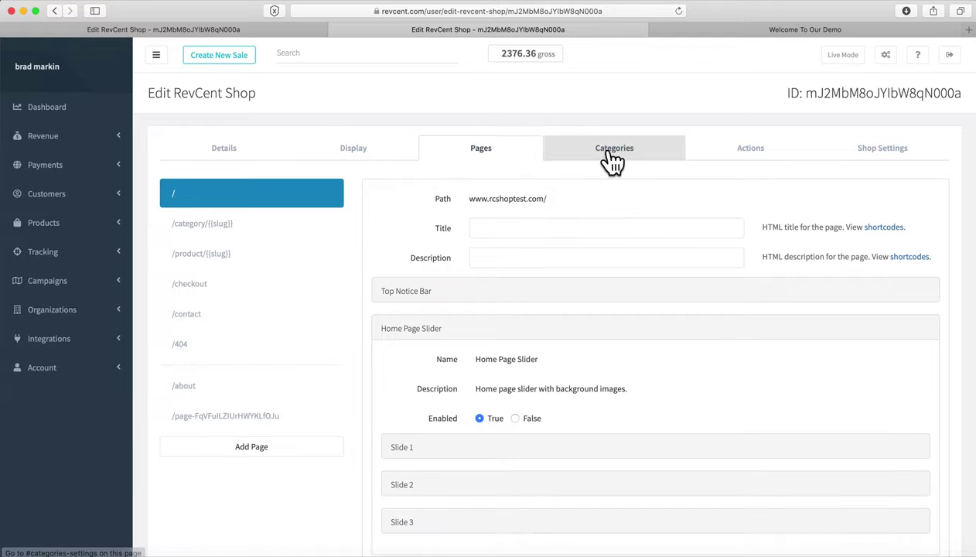
left_click(614, 159)
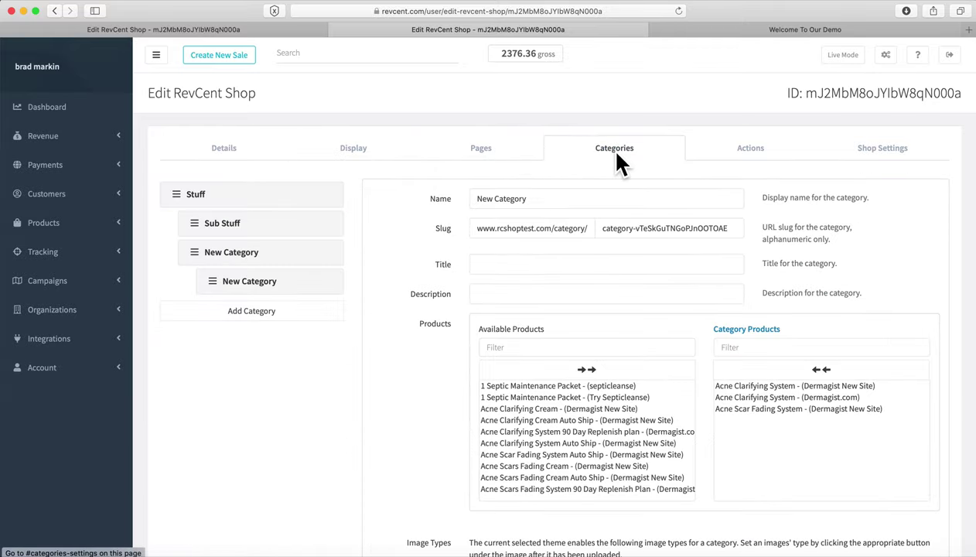
left_click(226, 148)
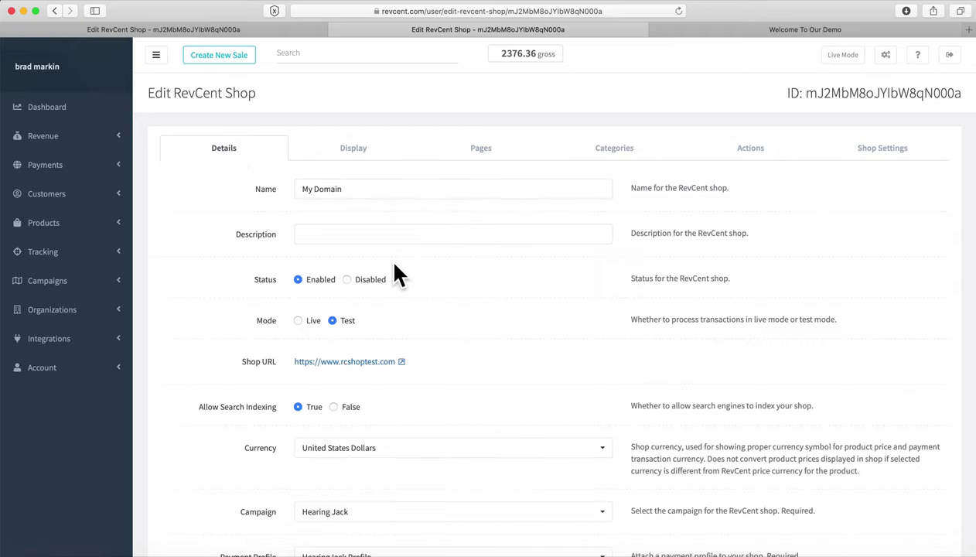
Step: Look at the shop's Colors & Typography display settings
left_click(354, 151)
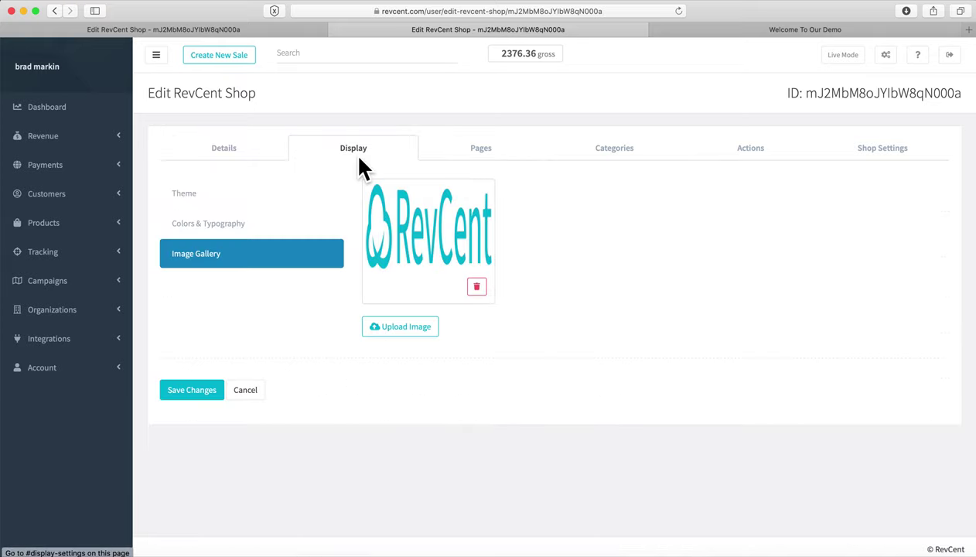
left_click(192, 201)
left_click(218, 234)
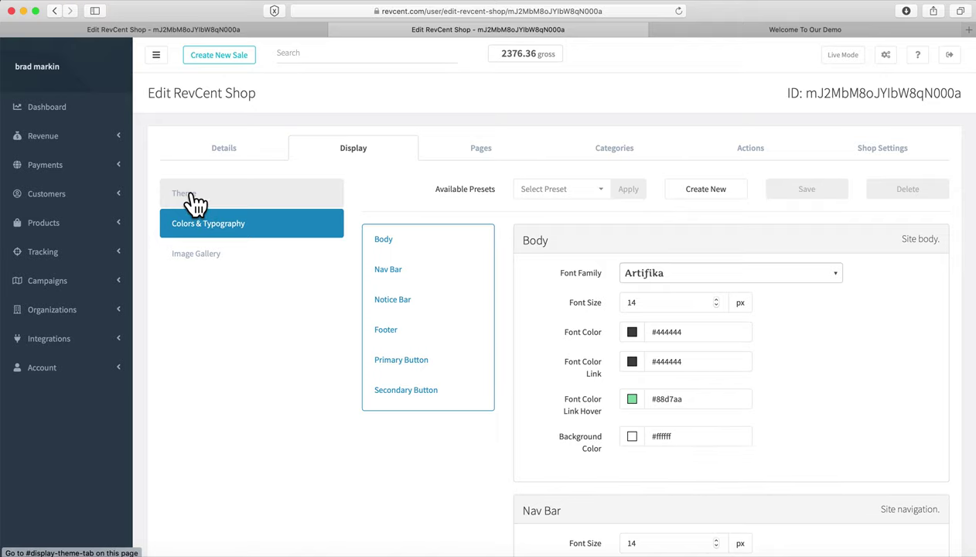
Step: Examine the shop's available themes, along with its branding and menu settings
left_click(195, 203)
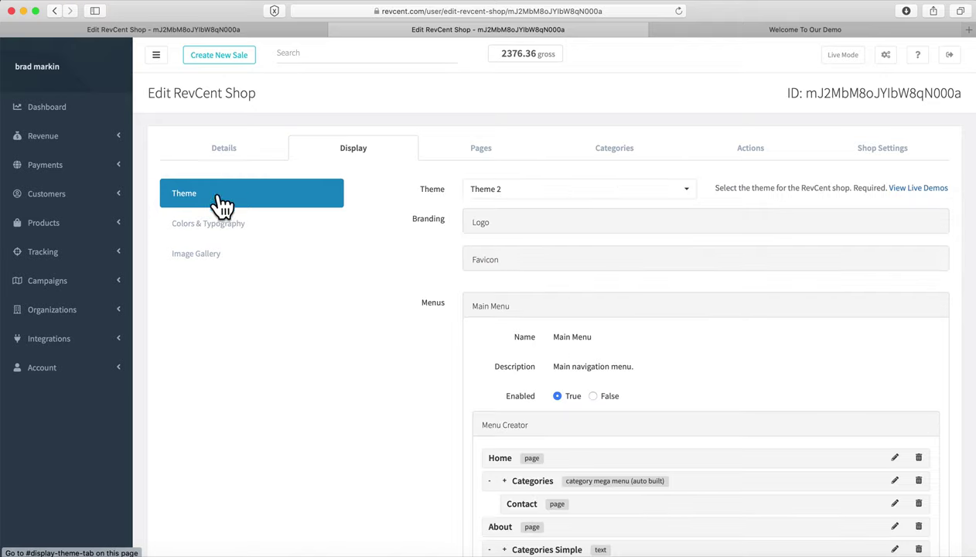
left_click(501, 193)
left_click(497, 234)
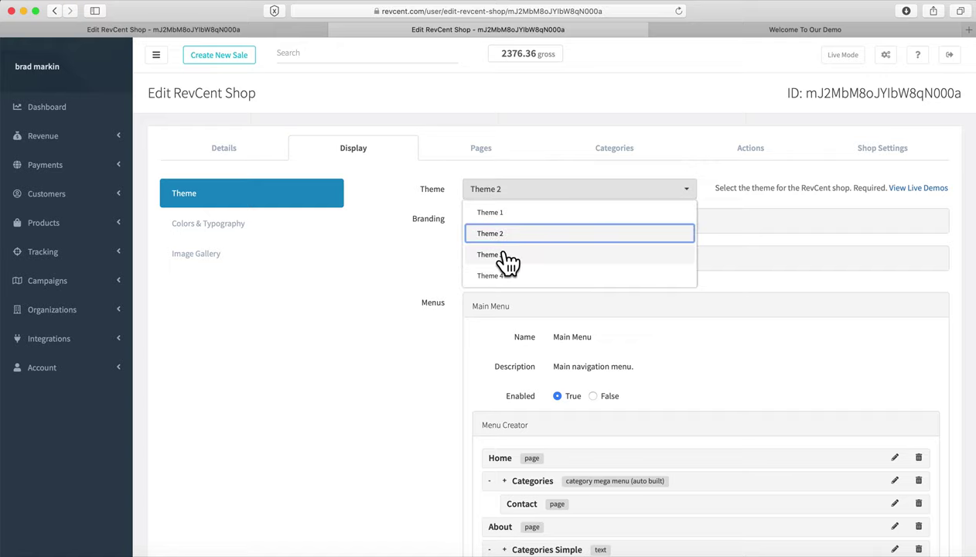
left_click(360, 271)
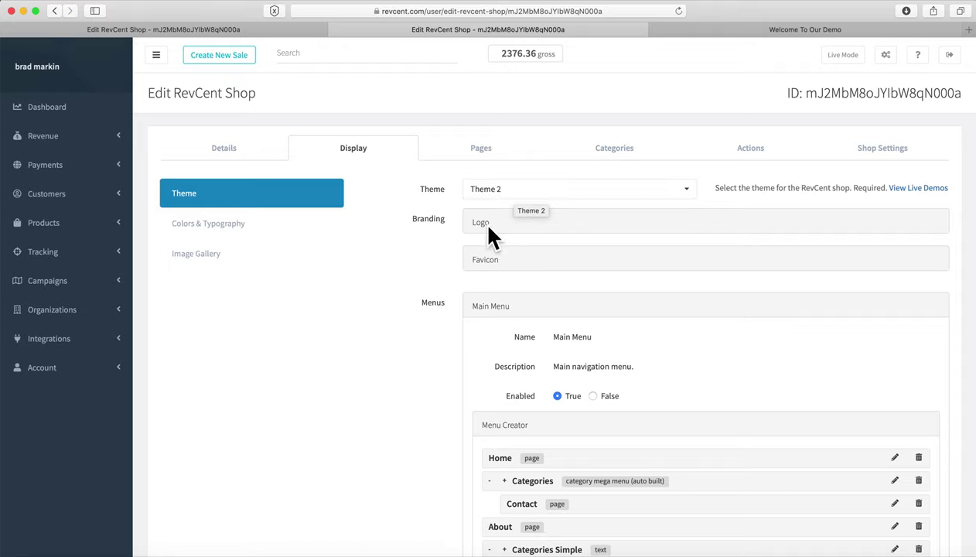
scroll(396, 325, "down", 5)
scroll(396, 324, "up", 6)
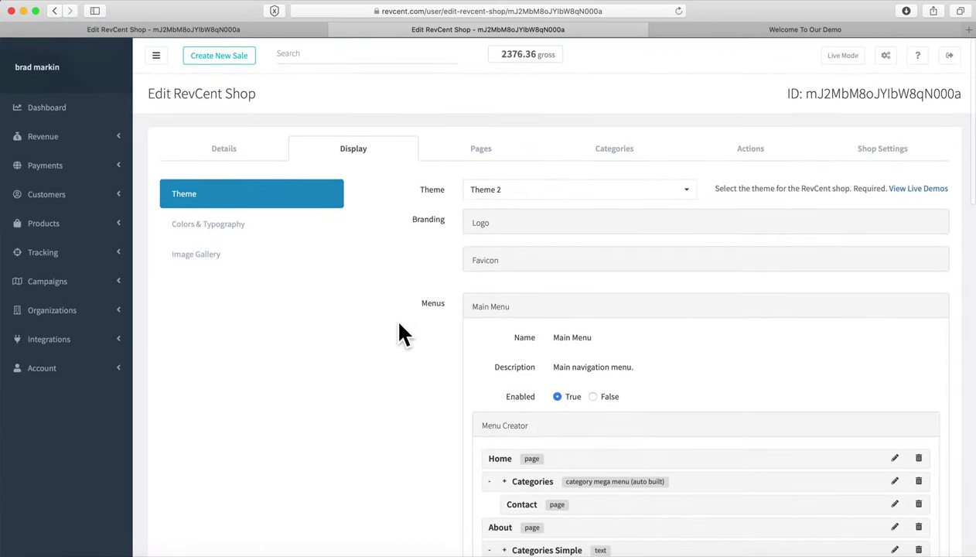
Step: Revisit the shop details, and open the All Revenue list to look through its recent transactions
left_click(234, 149)
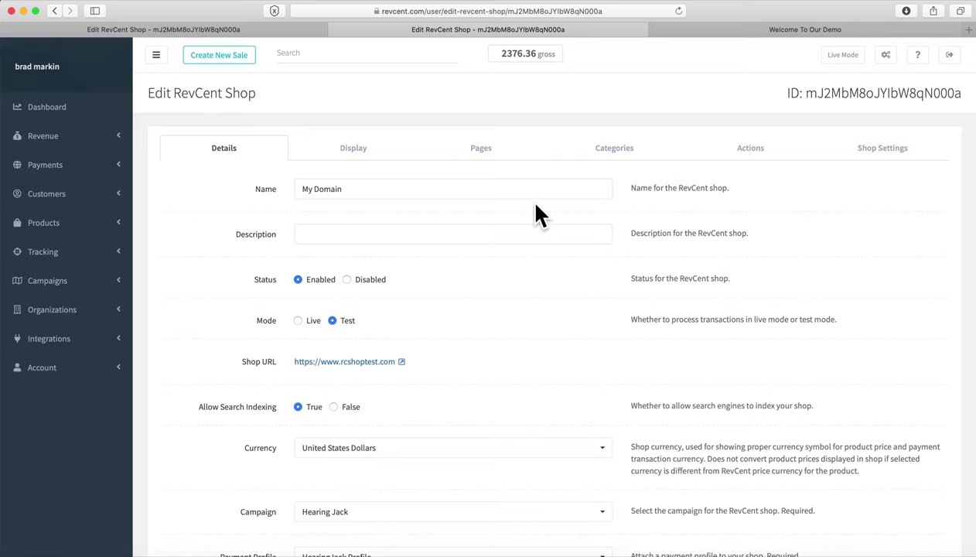
left_click(92, 144)
left_click(48, 160)
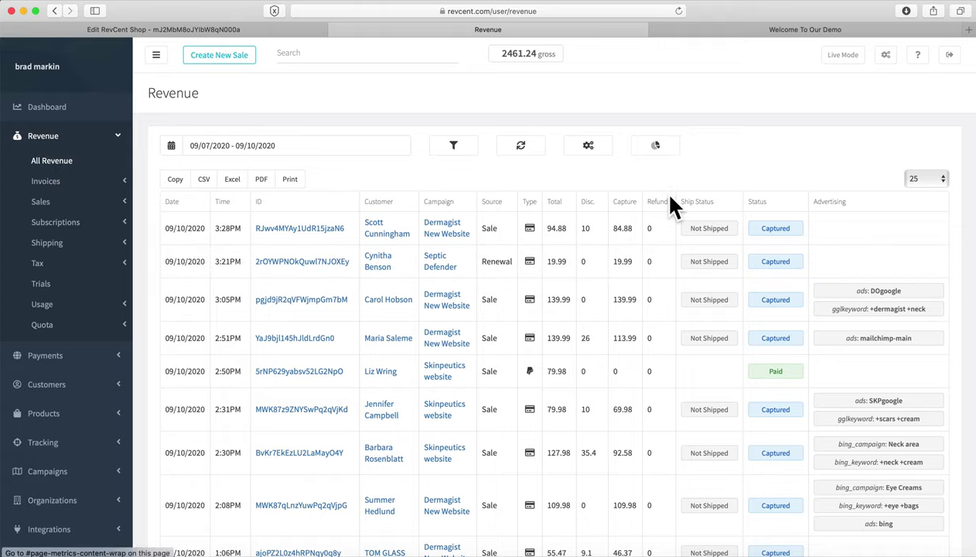
scroll(641, 266, "down", 3)
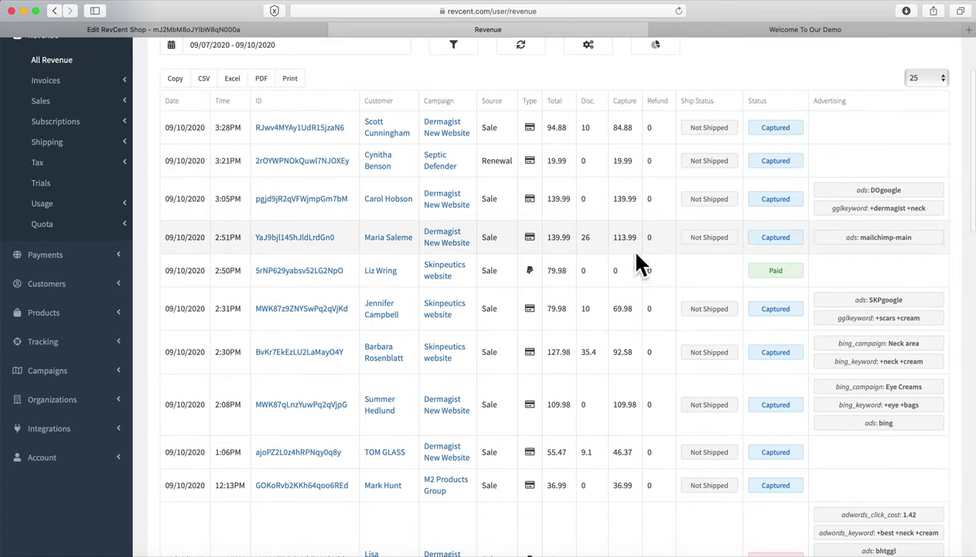
scroll(484, 390, "up", 3)
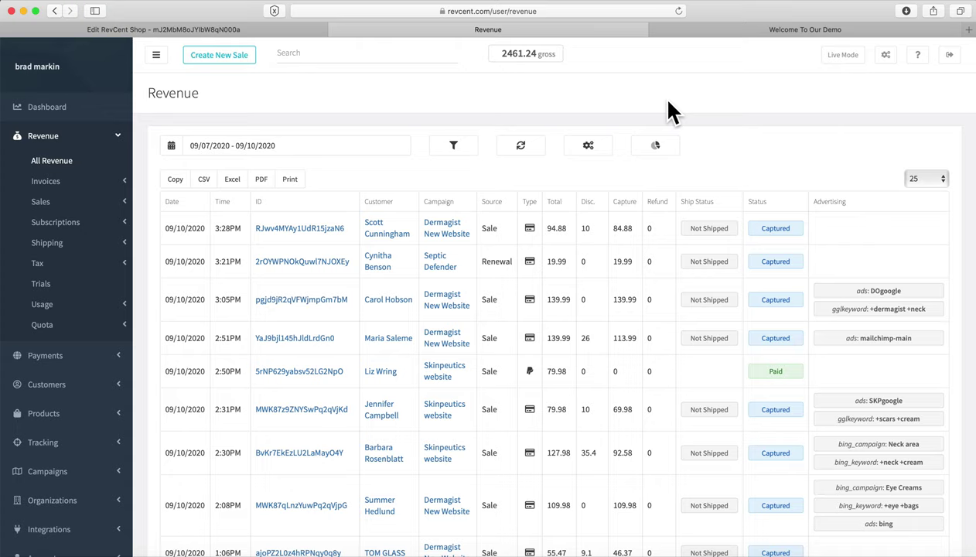
scroll(667, 100, "up", 2)
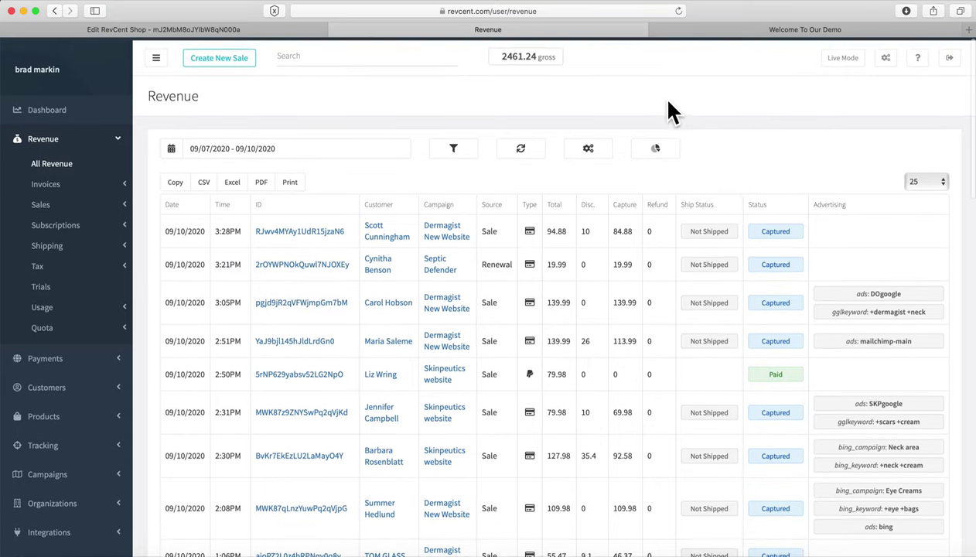